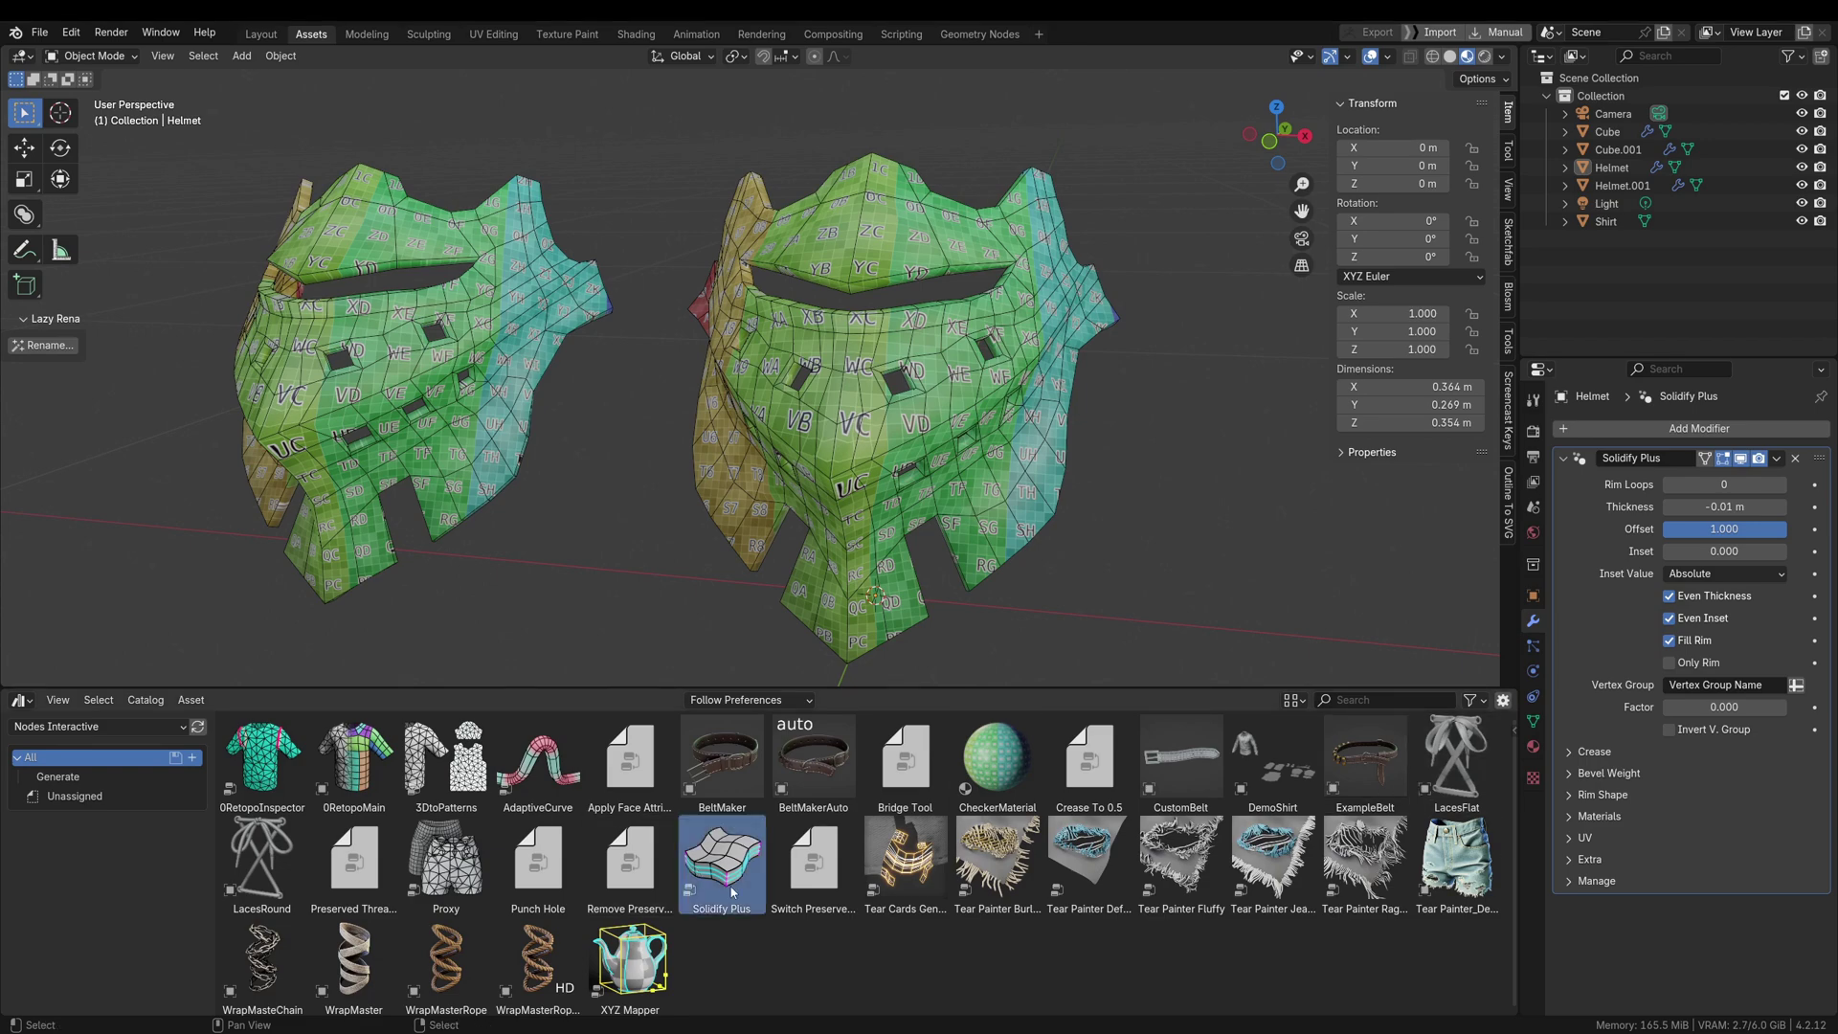
Select the helmet that uses the standard Solidify modifier and examine the stretched texture along its rim from the side
click(455, 381)
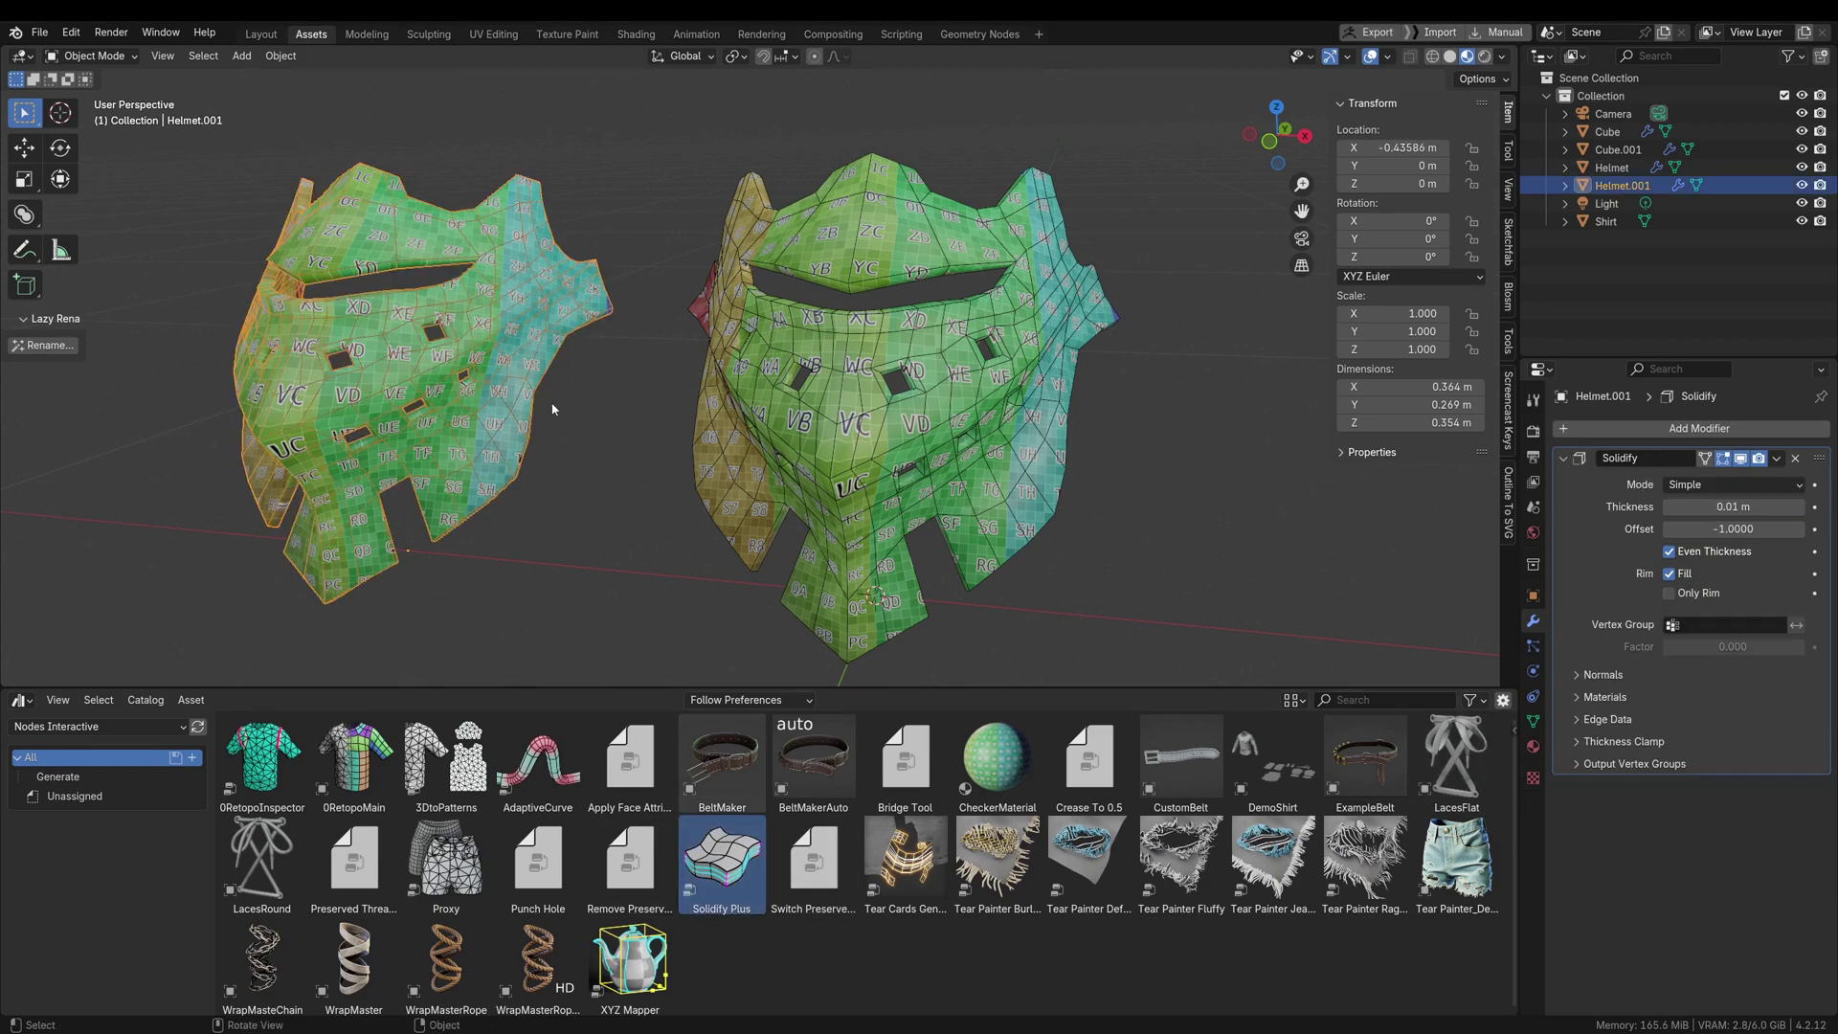
middle_drag(804, 412, 735, 459)
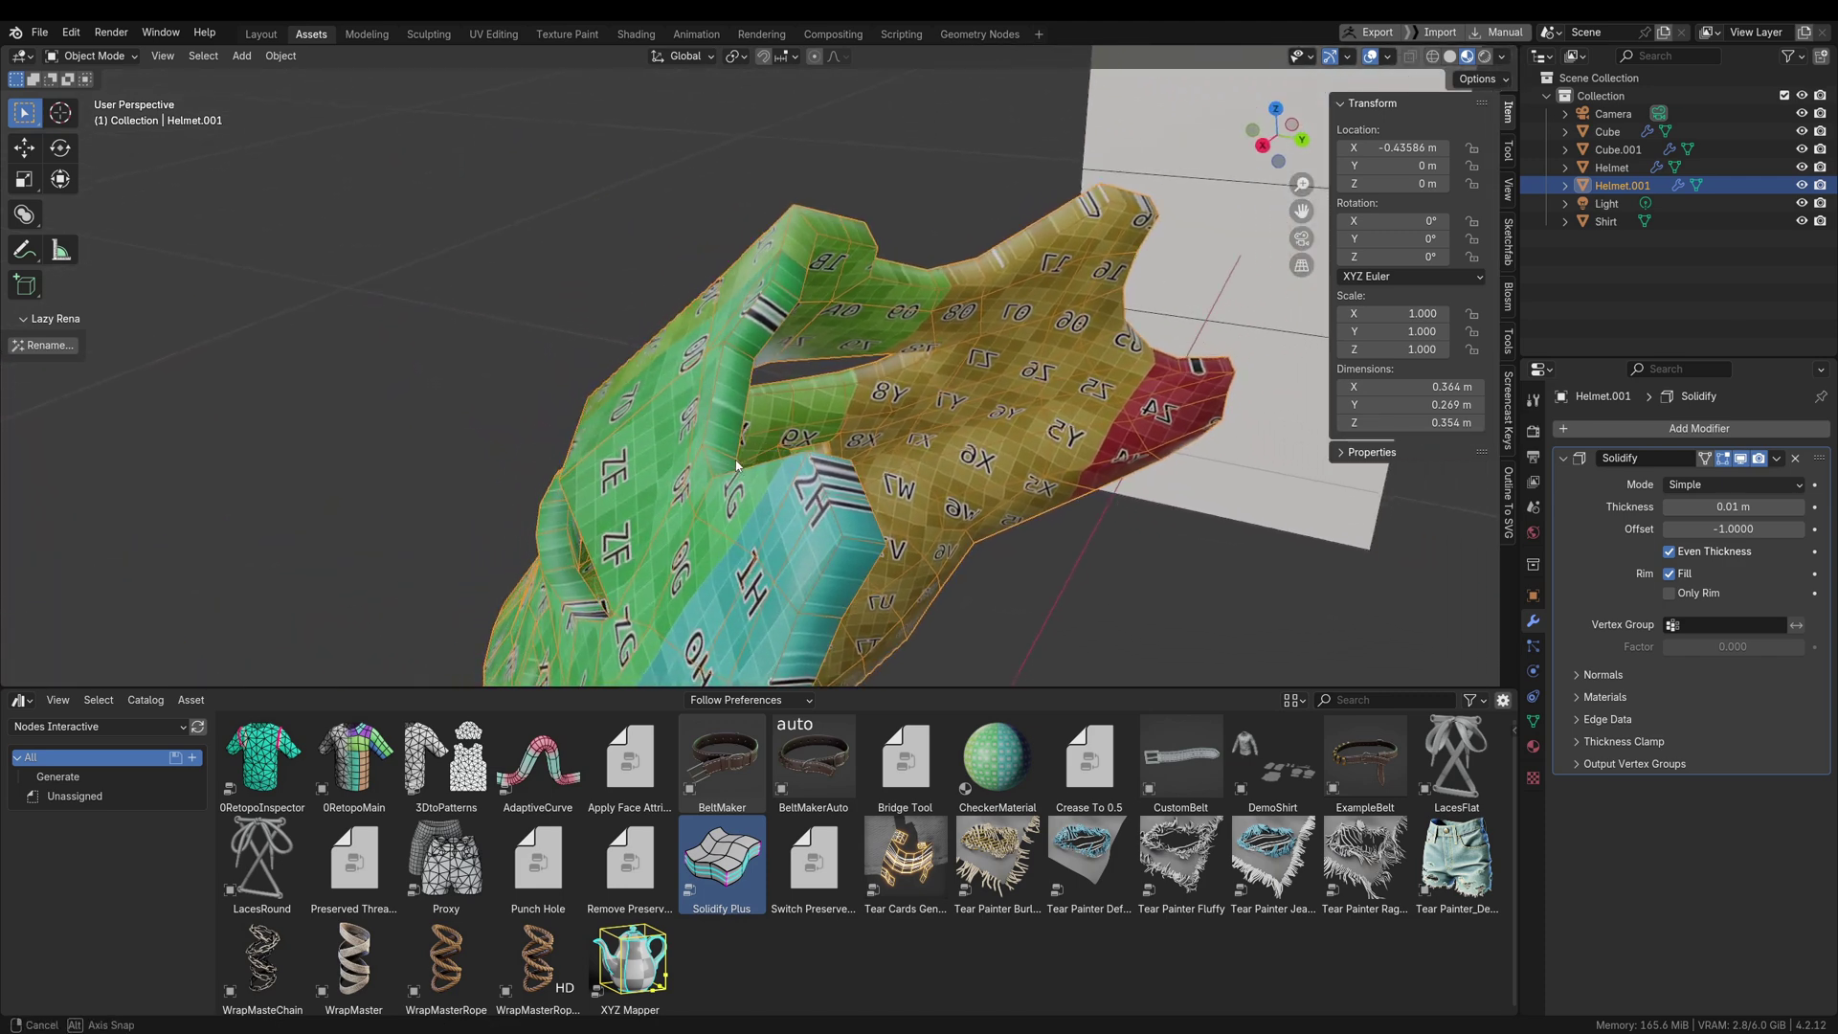
click(1038, 600)
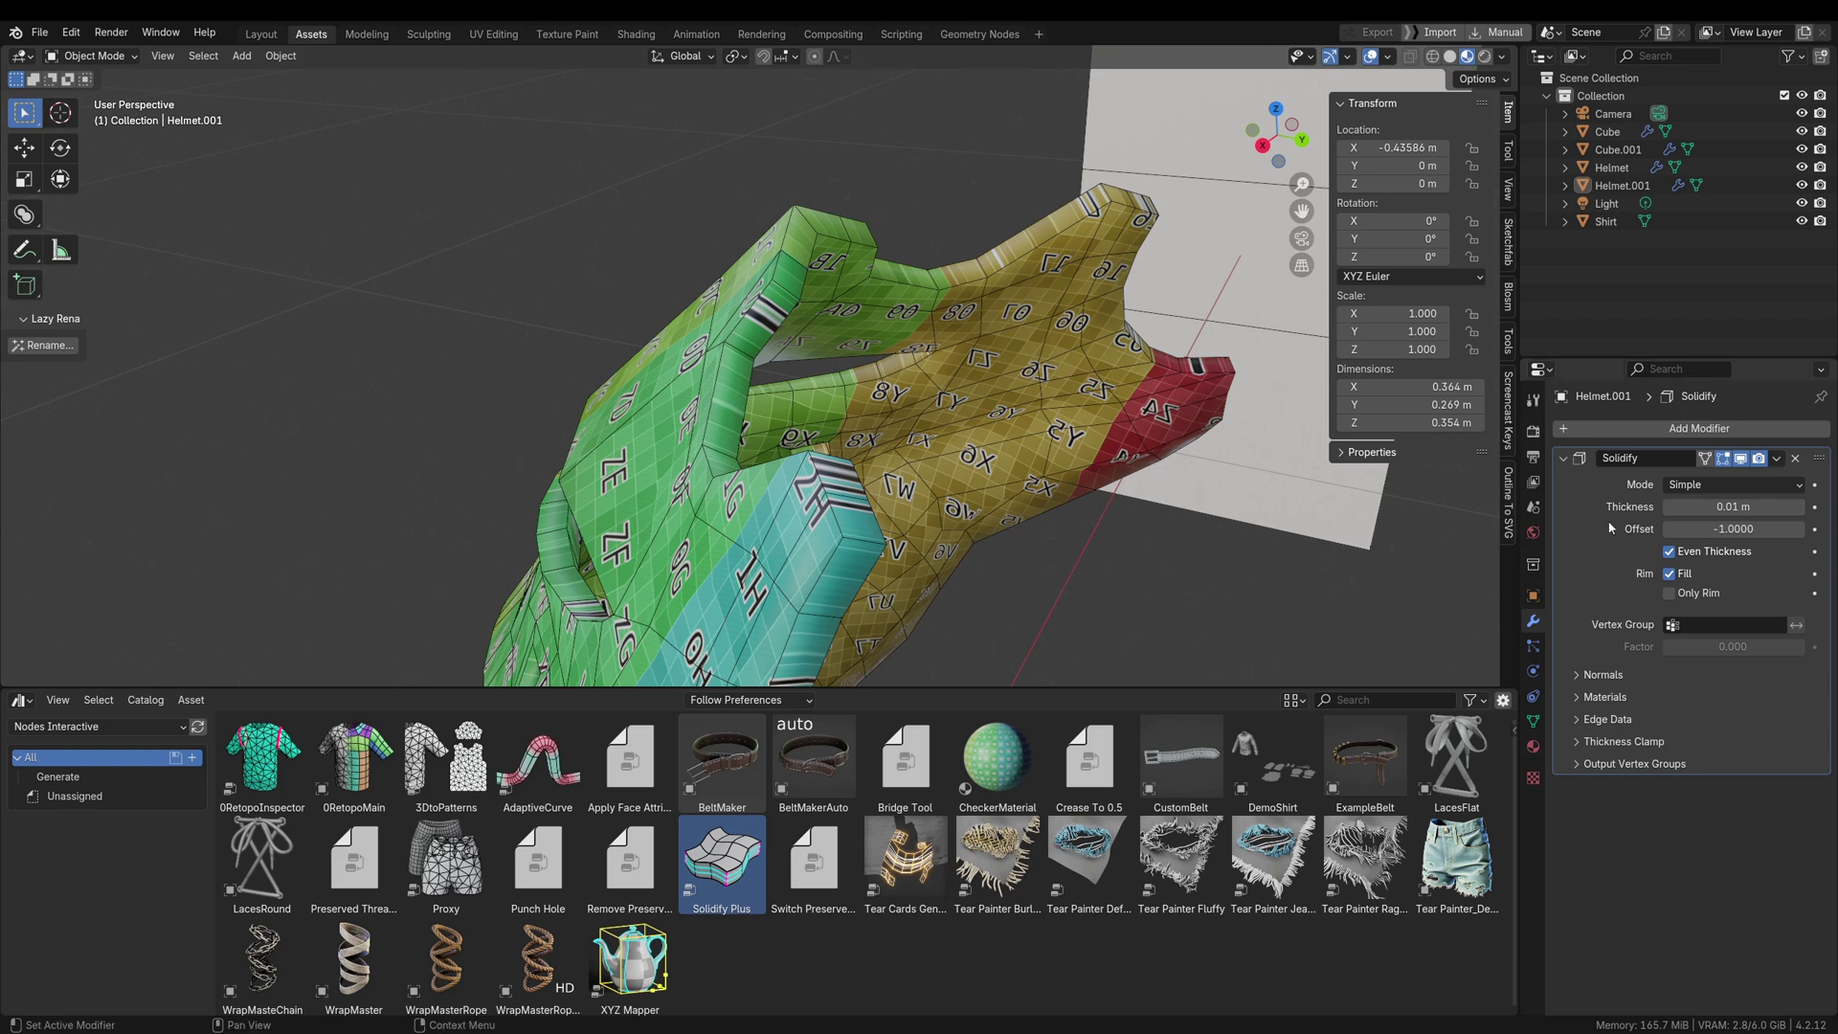
On the helmet using Solidify Plus, set the modifier's UV option Scale Rim UV Offset to 1.120
scroll(638, 167, down, 6)
click(636, 370)
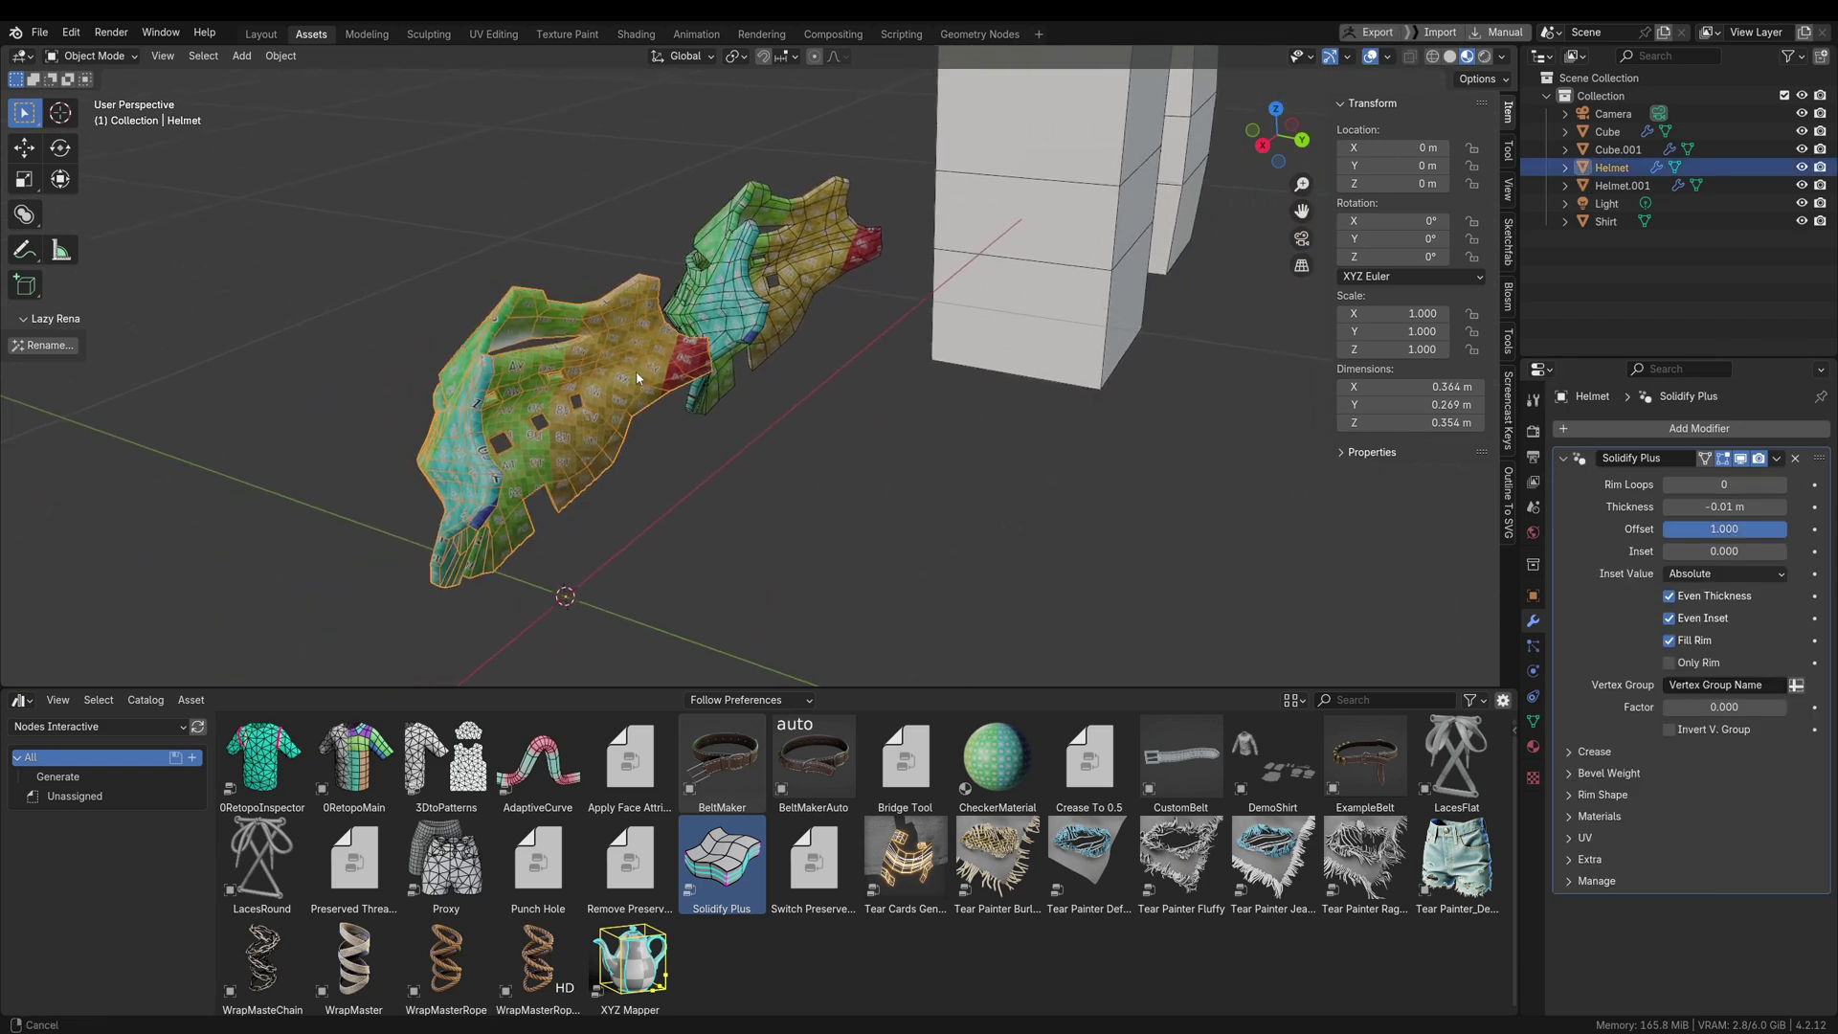
key(KP_Decimal)
ctrl+middle_drag(671, 348, 685, 498)
key(alt+a)
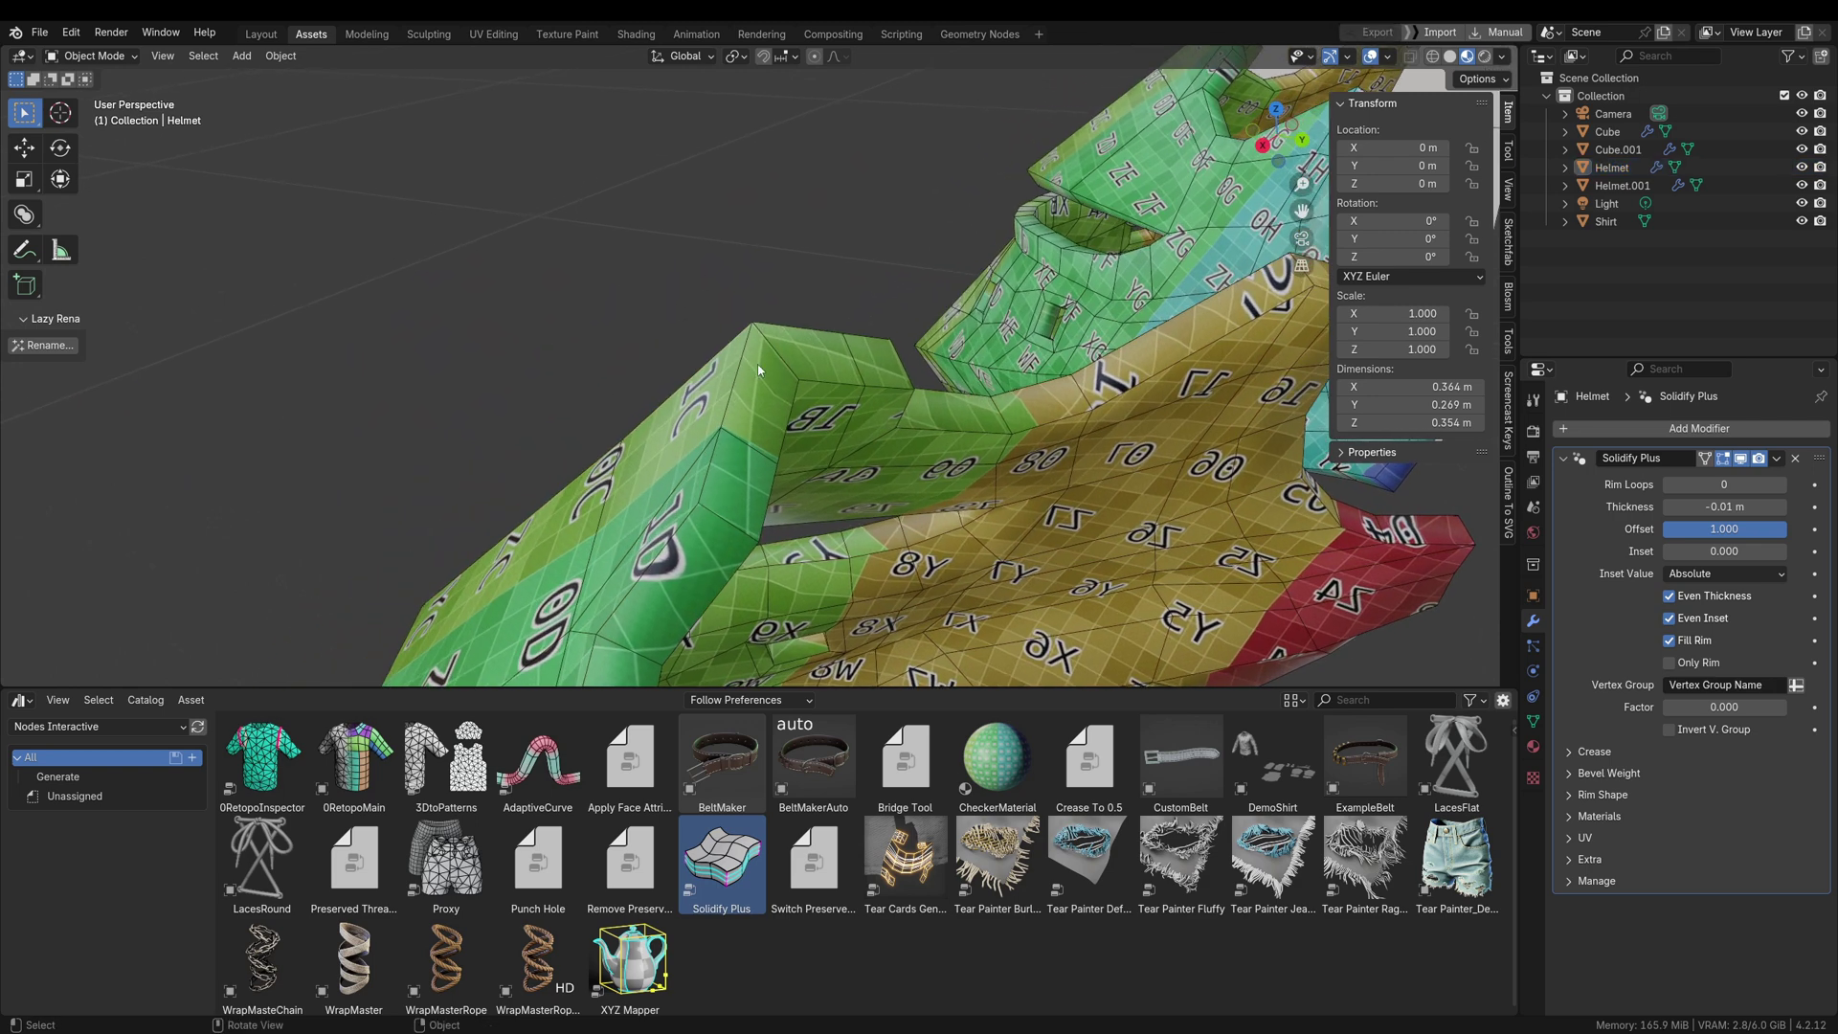
click(1586, 838)
scroll(1606, 658, down, 2)
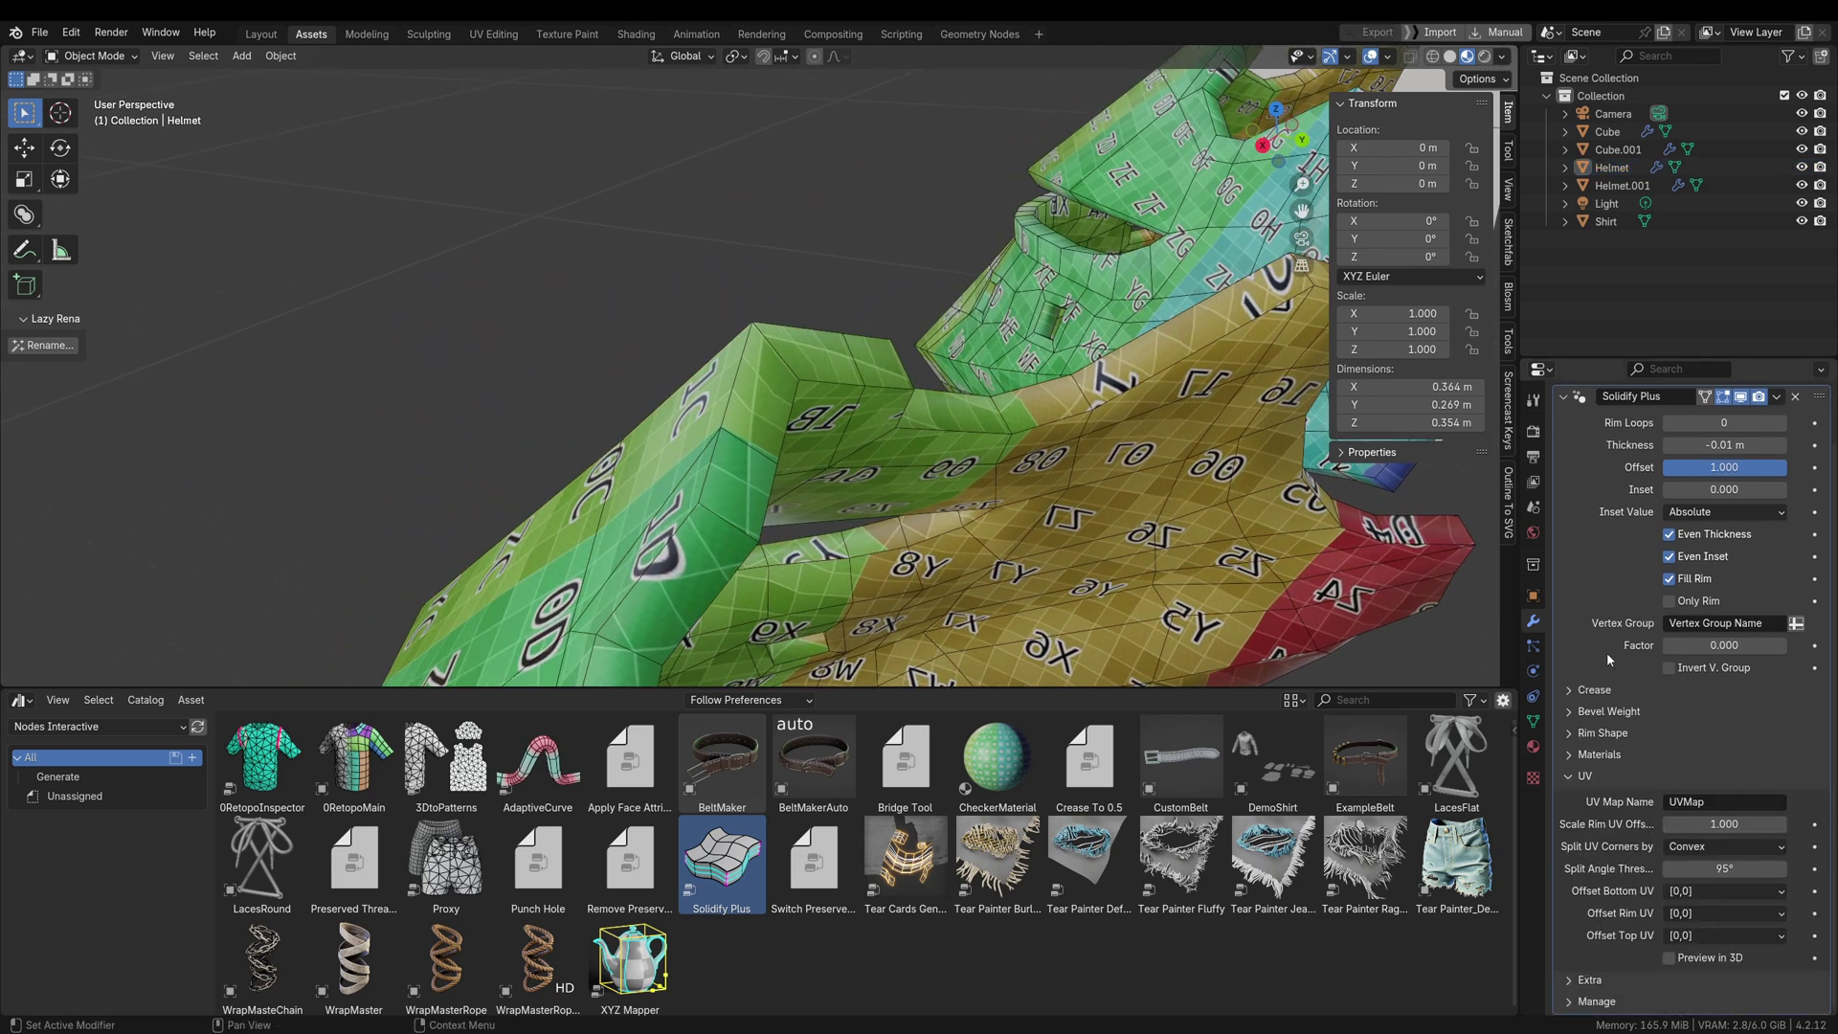
mouse_move(1688, 822)
mouse_down()
mouse_move(1628, 823)
mouse_move(1724, 823)
mouse_up()
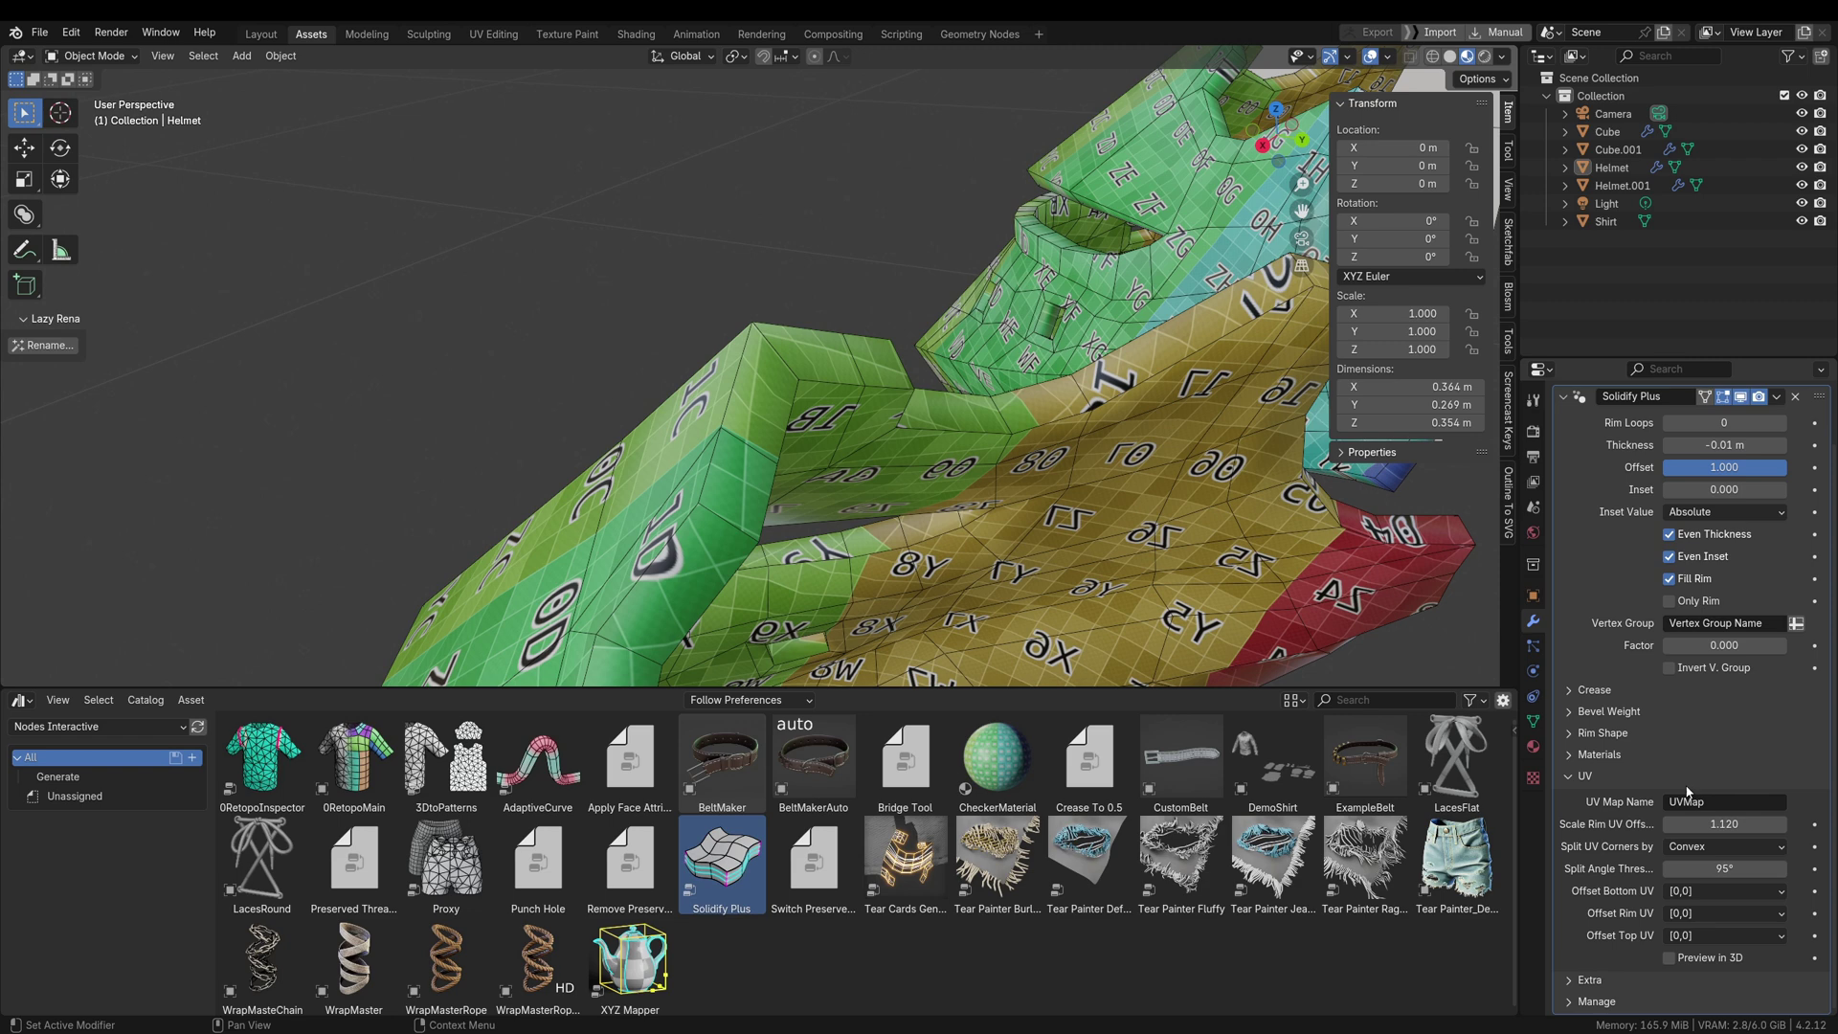
Check the helmet's UV map name in its mesh data and return to the Solidify Plus settings
click(1533, 726)
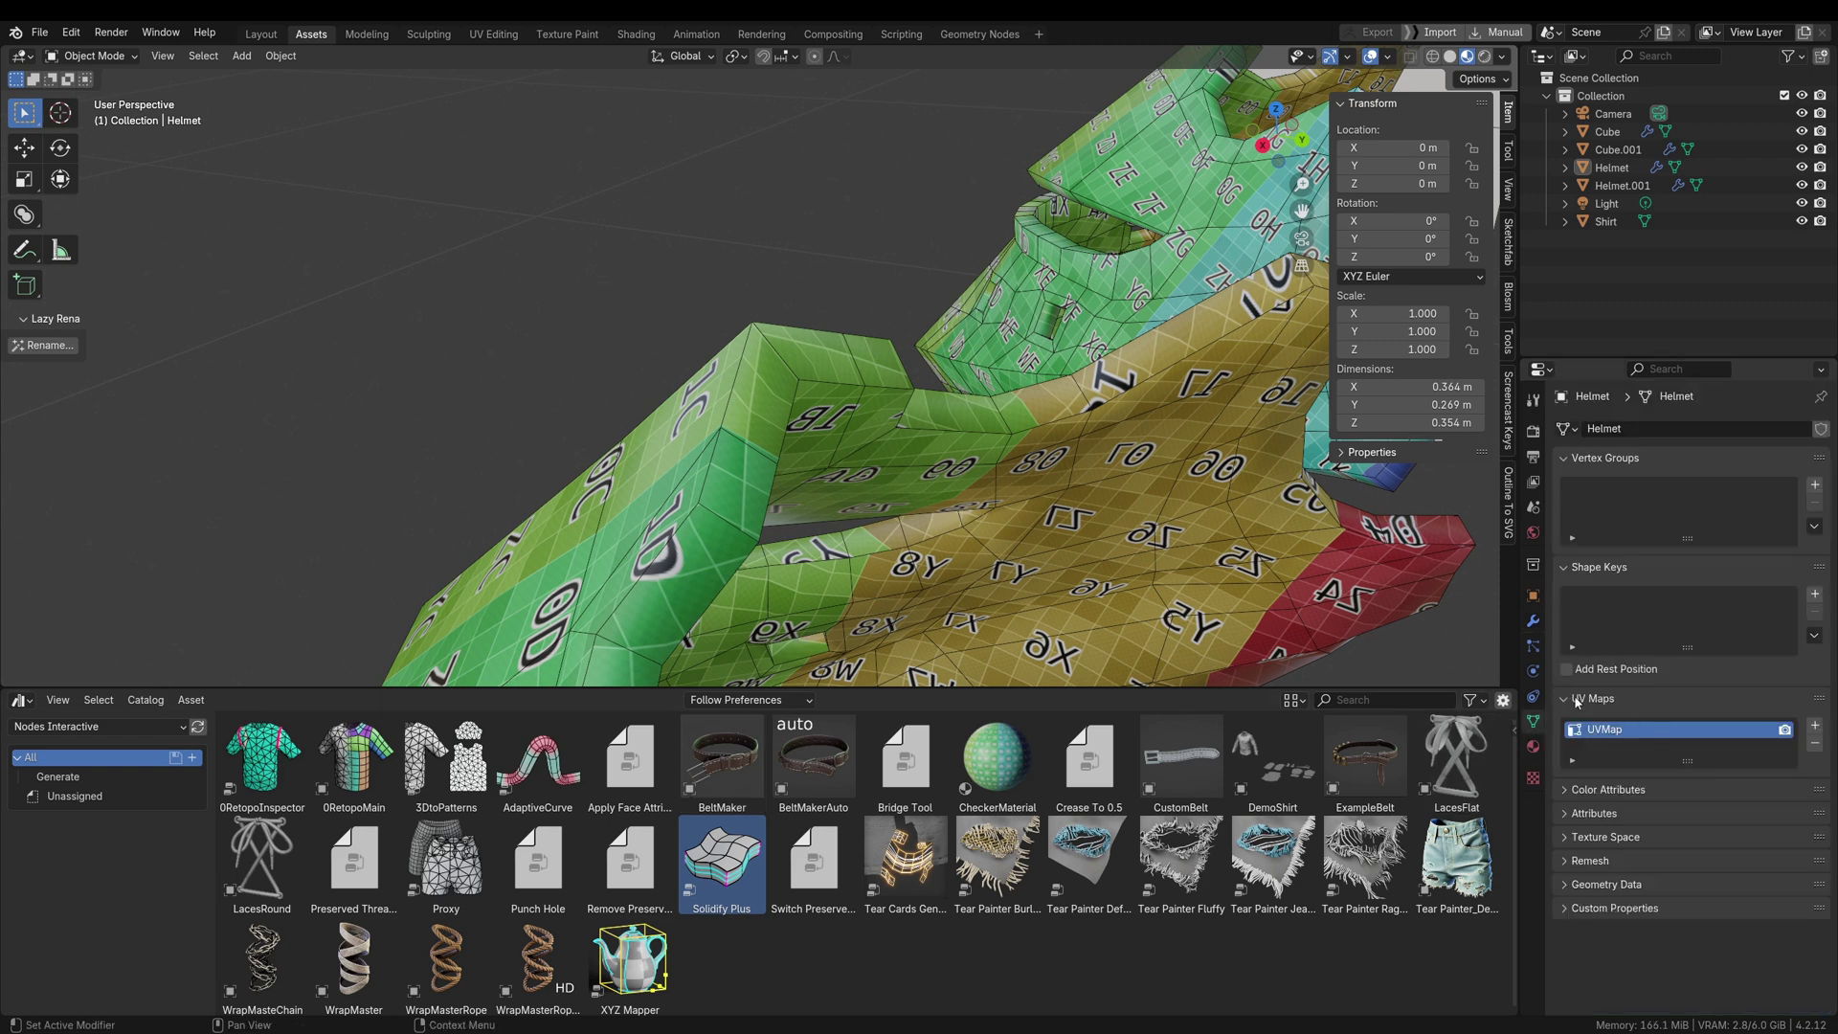
click(1533, 620)
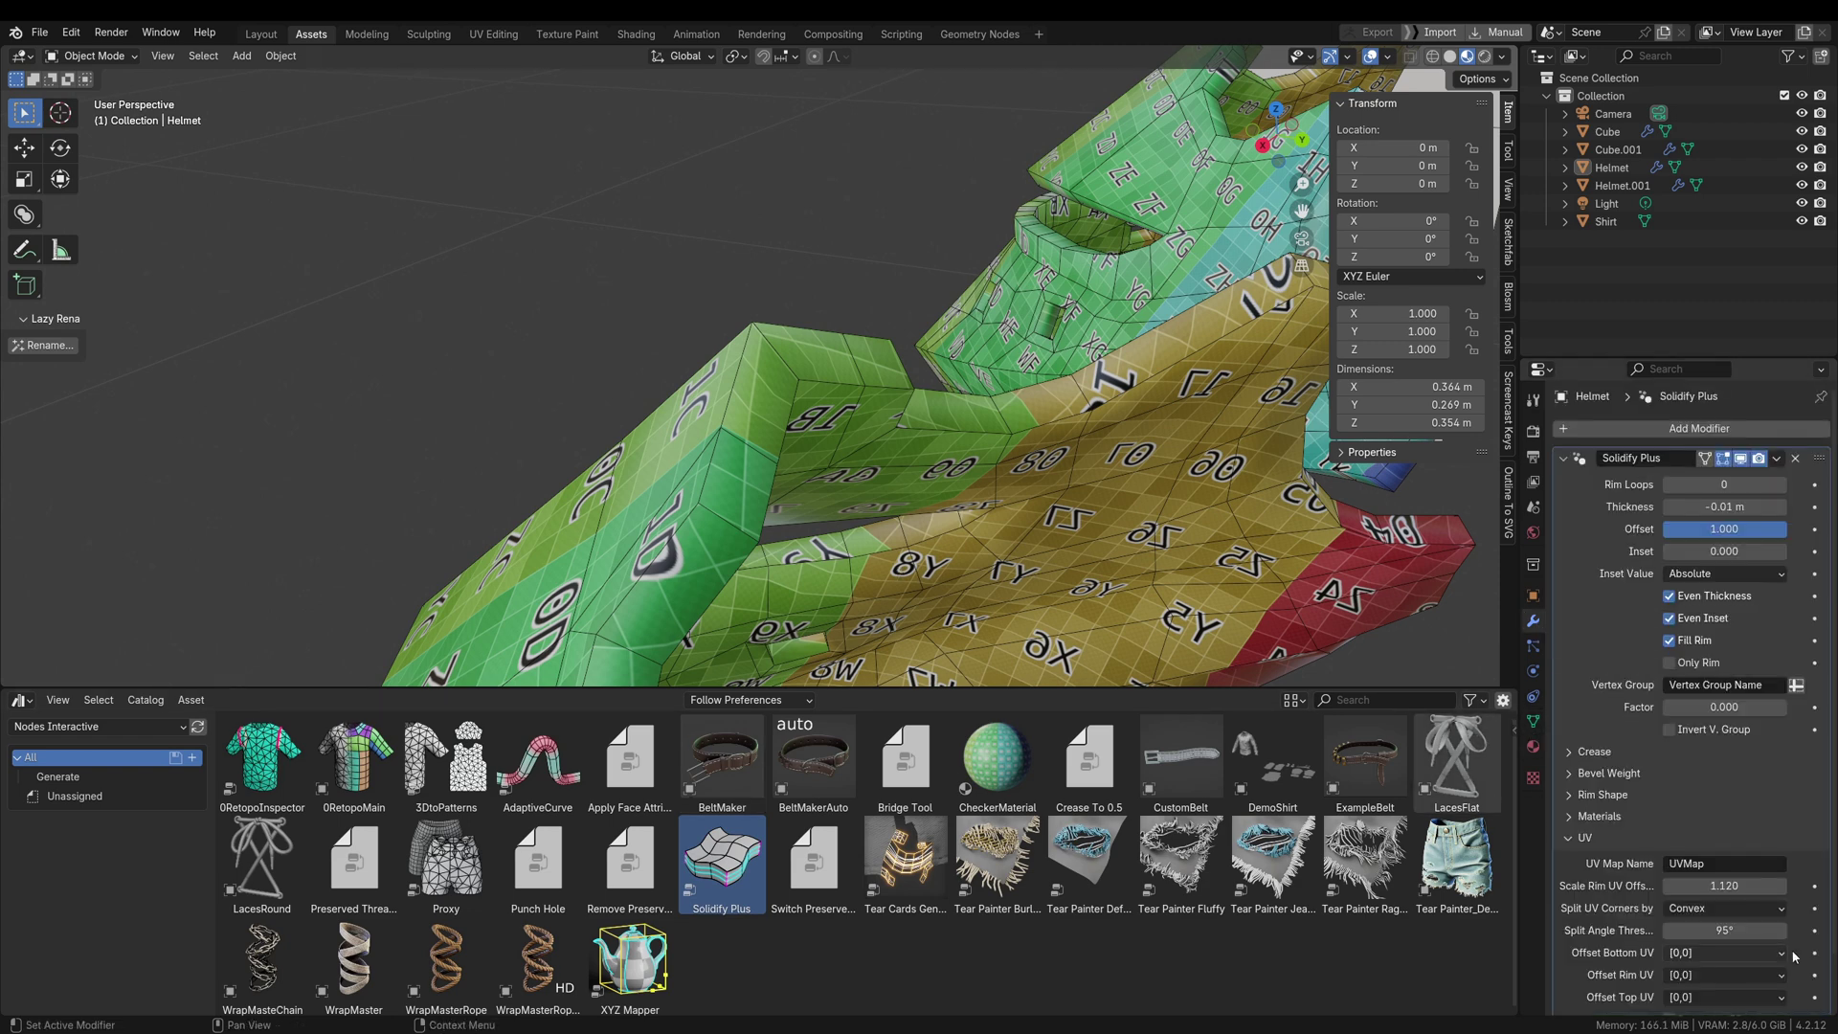
scroll(1683, 889, down, 1)
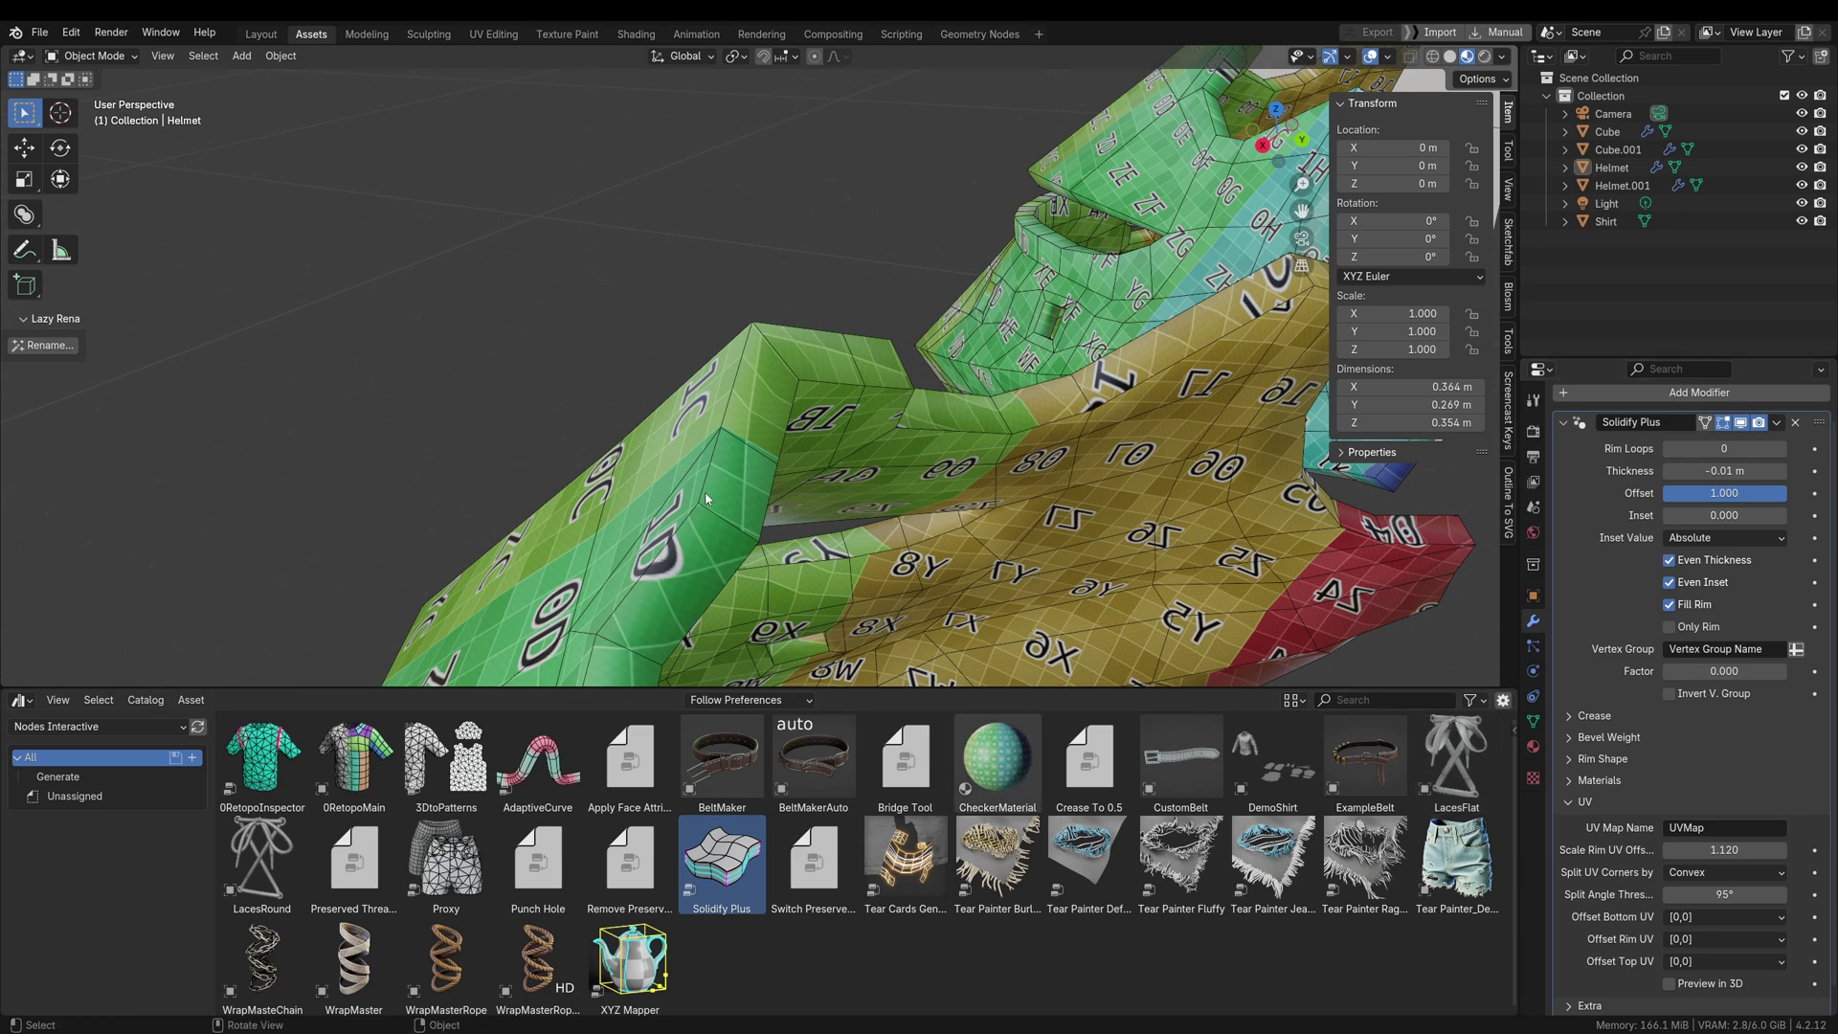
Enable Preview in 3D in the helmet's Solidify Plus UV settings and view the flattened UV layout from above
middle_drag(893, 422, 923, 71)
shift+middle_drag(886, 512, 825, 79)
ctrl+middle_drag(825, 78, 877, 368)
scroll(878, 373, up, 2)
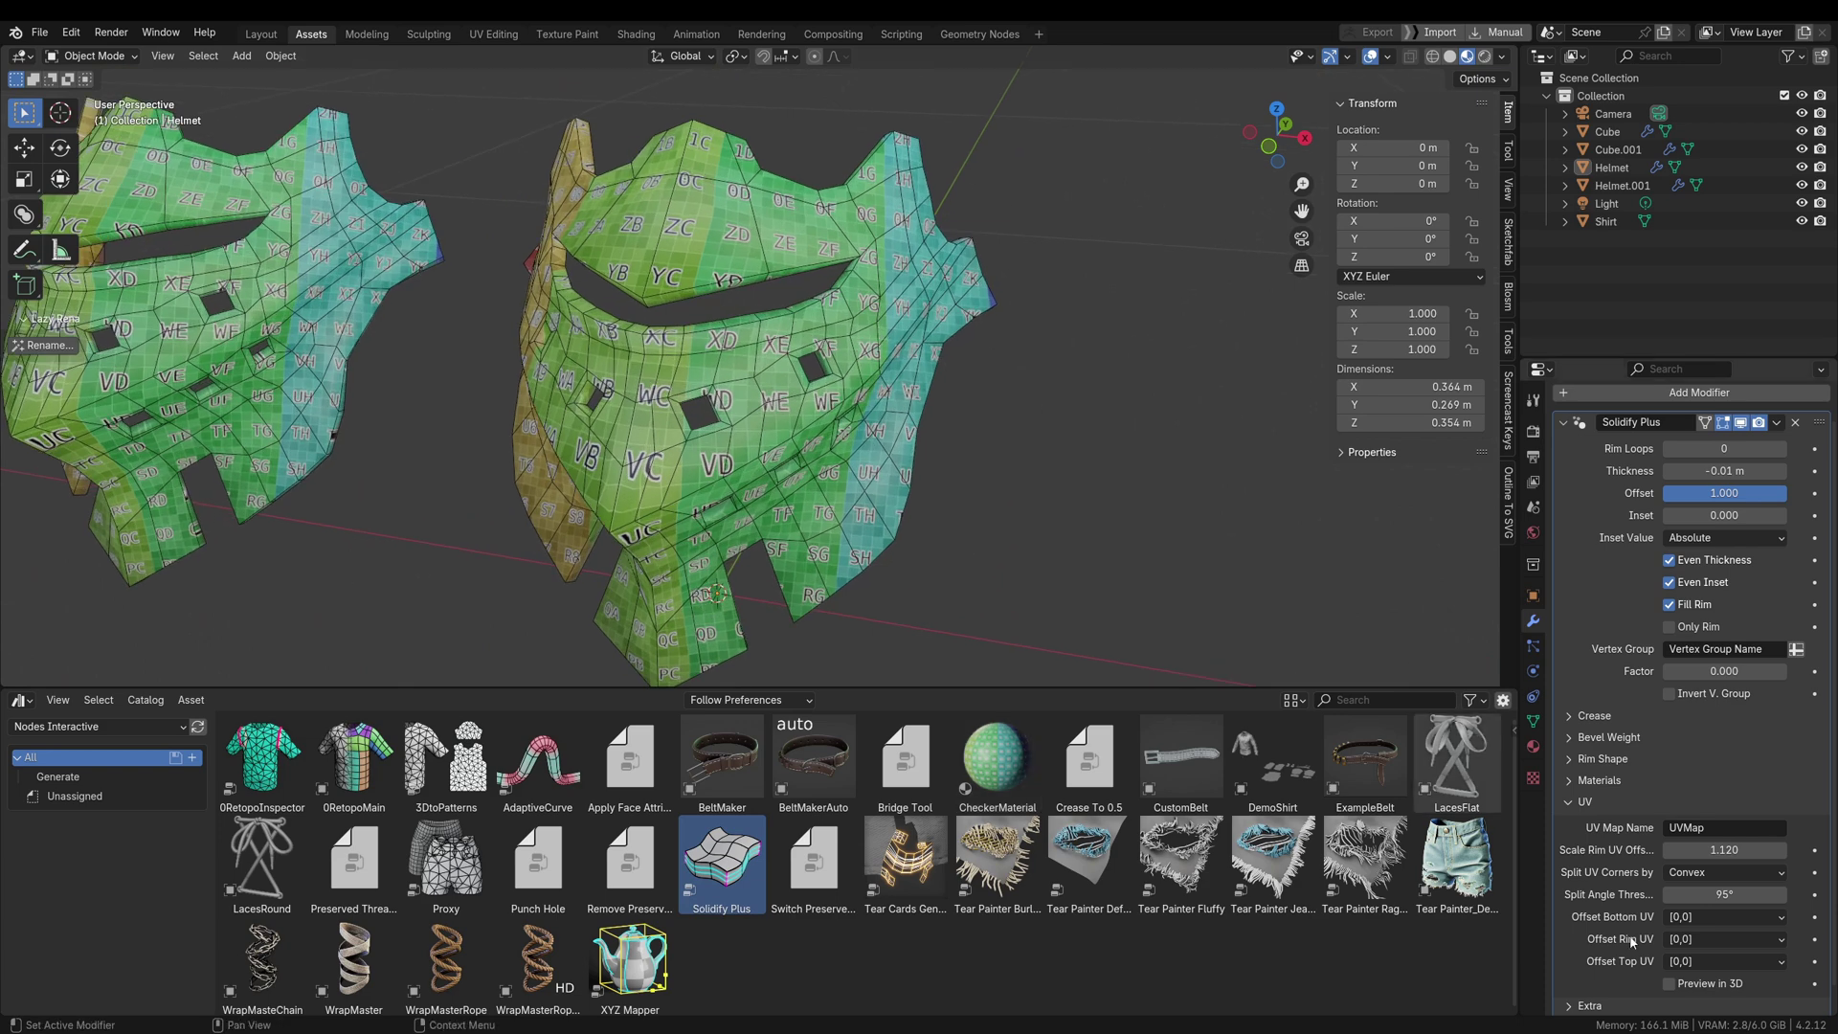
click(1669, 983)
middle_drag(909, 537, 522, 254)
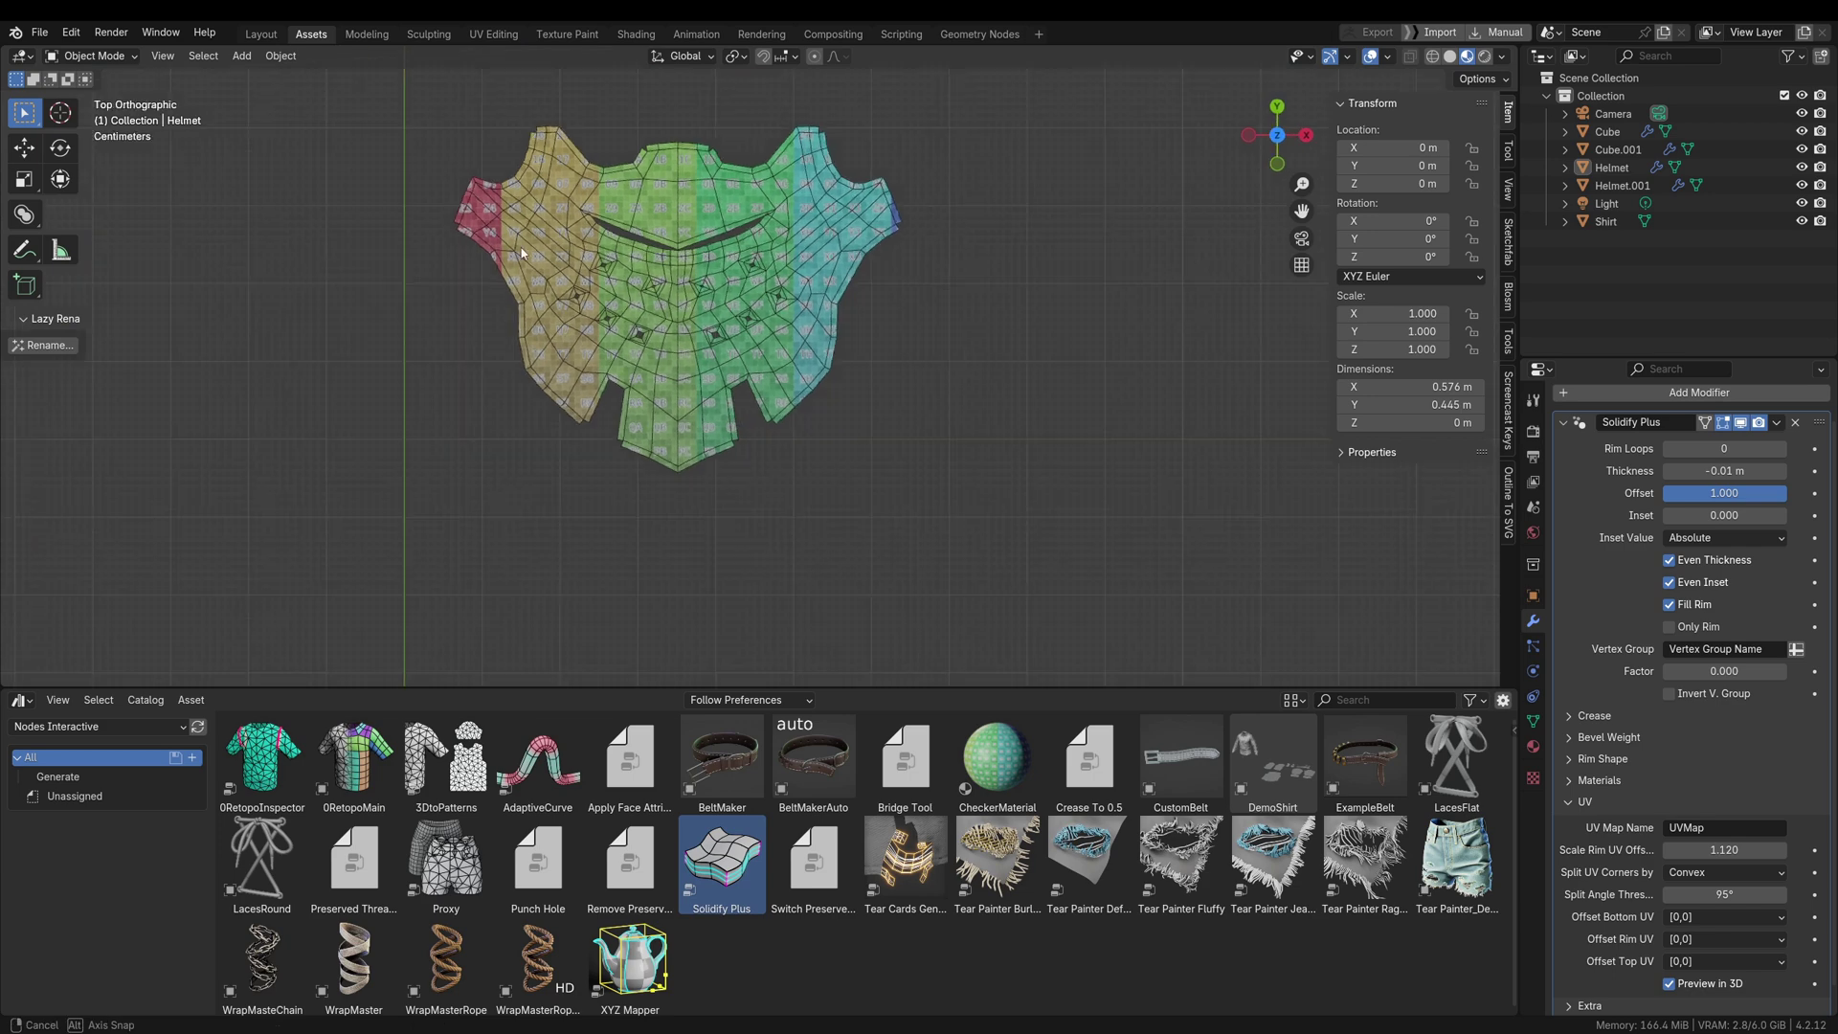
Try Convex/Concave for splitting the helmet's UV corners and set Split UV Corners to None
scroll(522, 253, up, 2)
scroll(736, 460, up, 3)
scroll(742, 423, up, 2)
scroll(849, 547, up, 2)
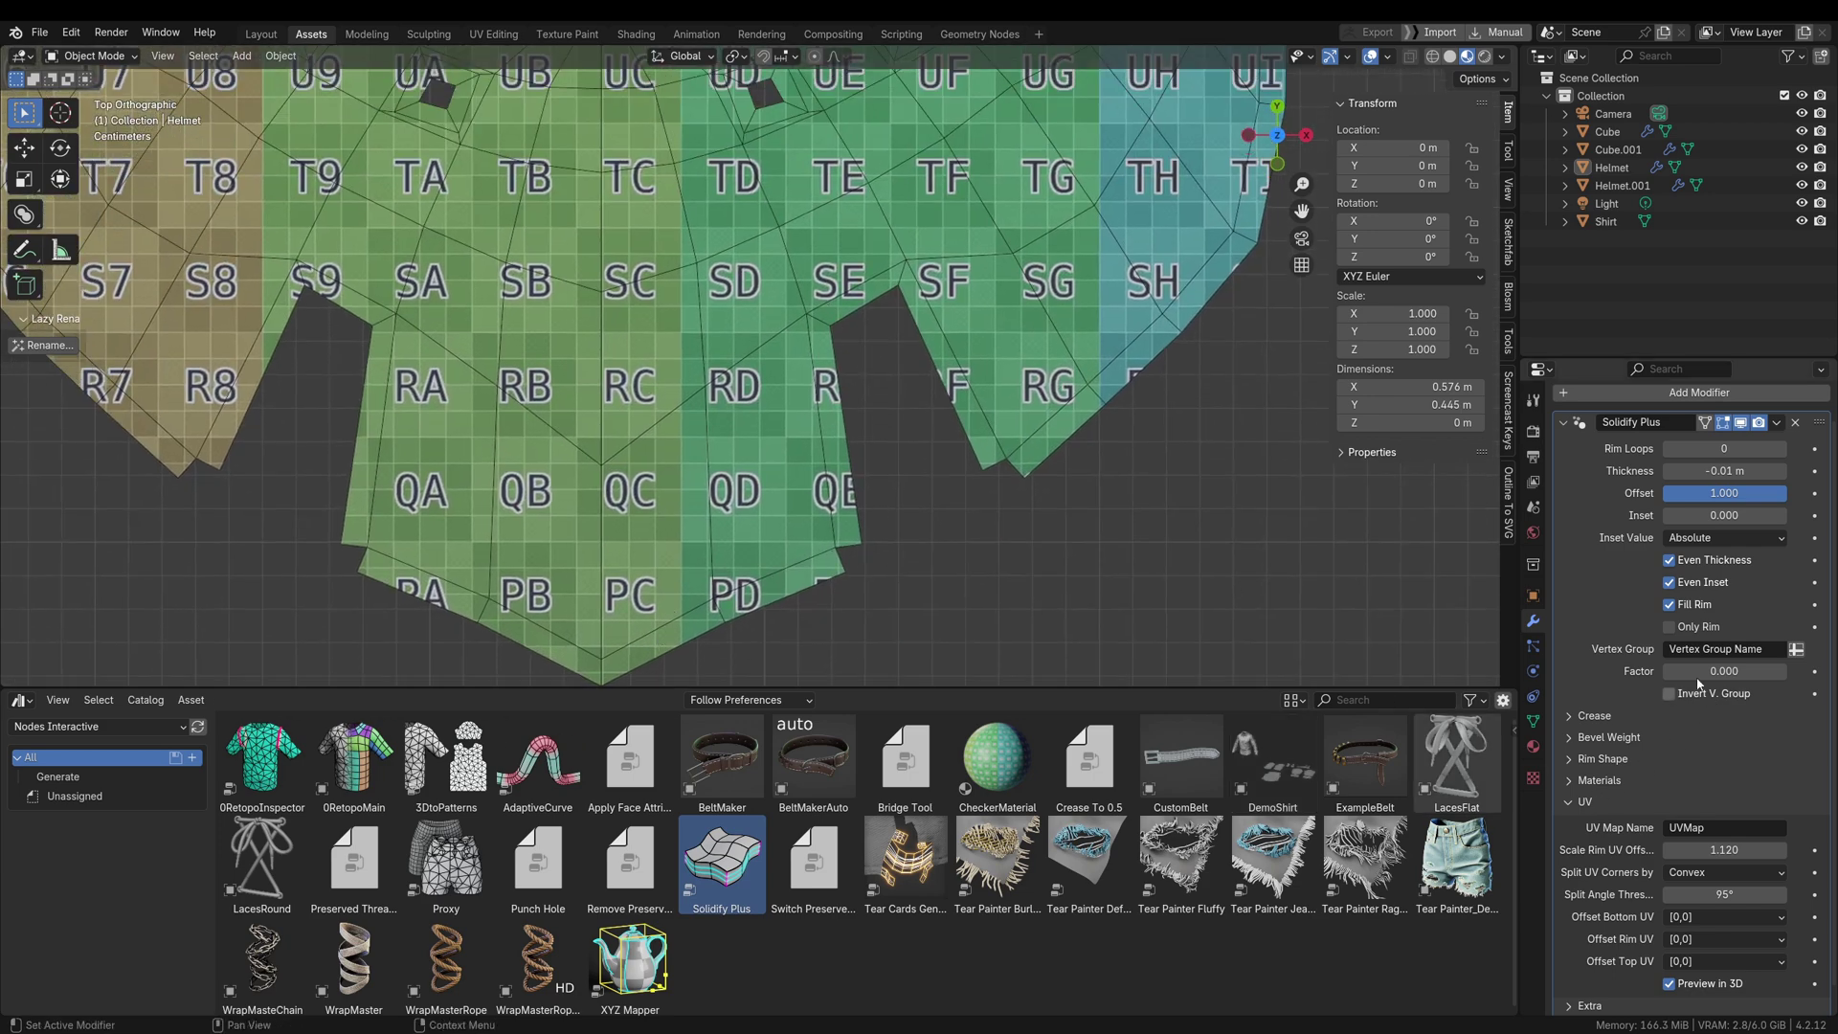
click(1723, 872)
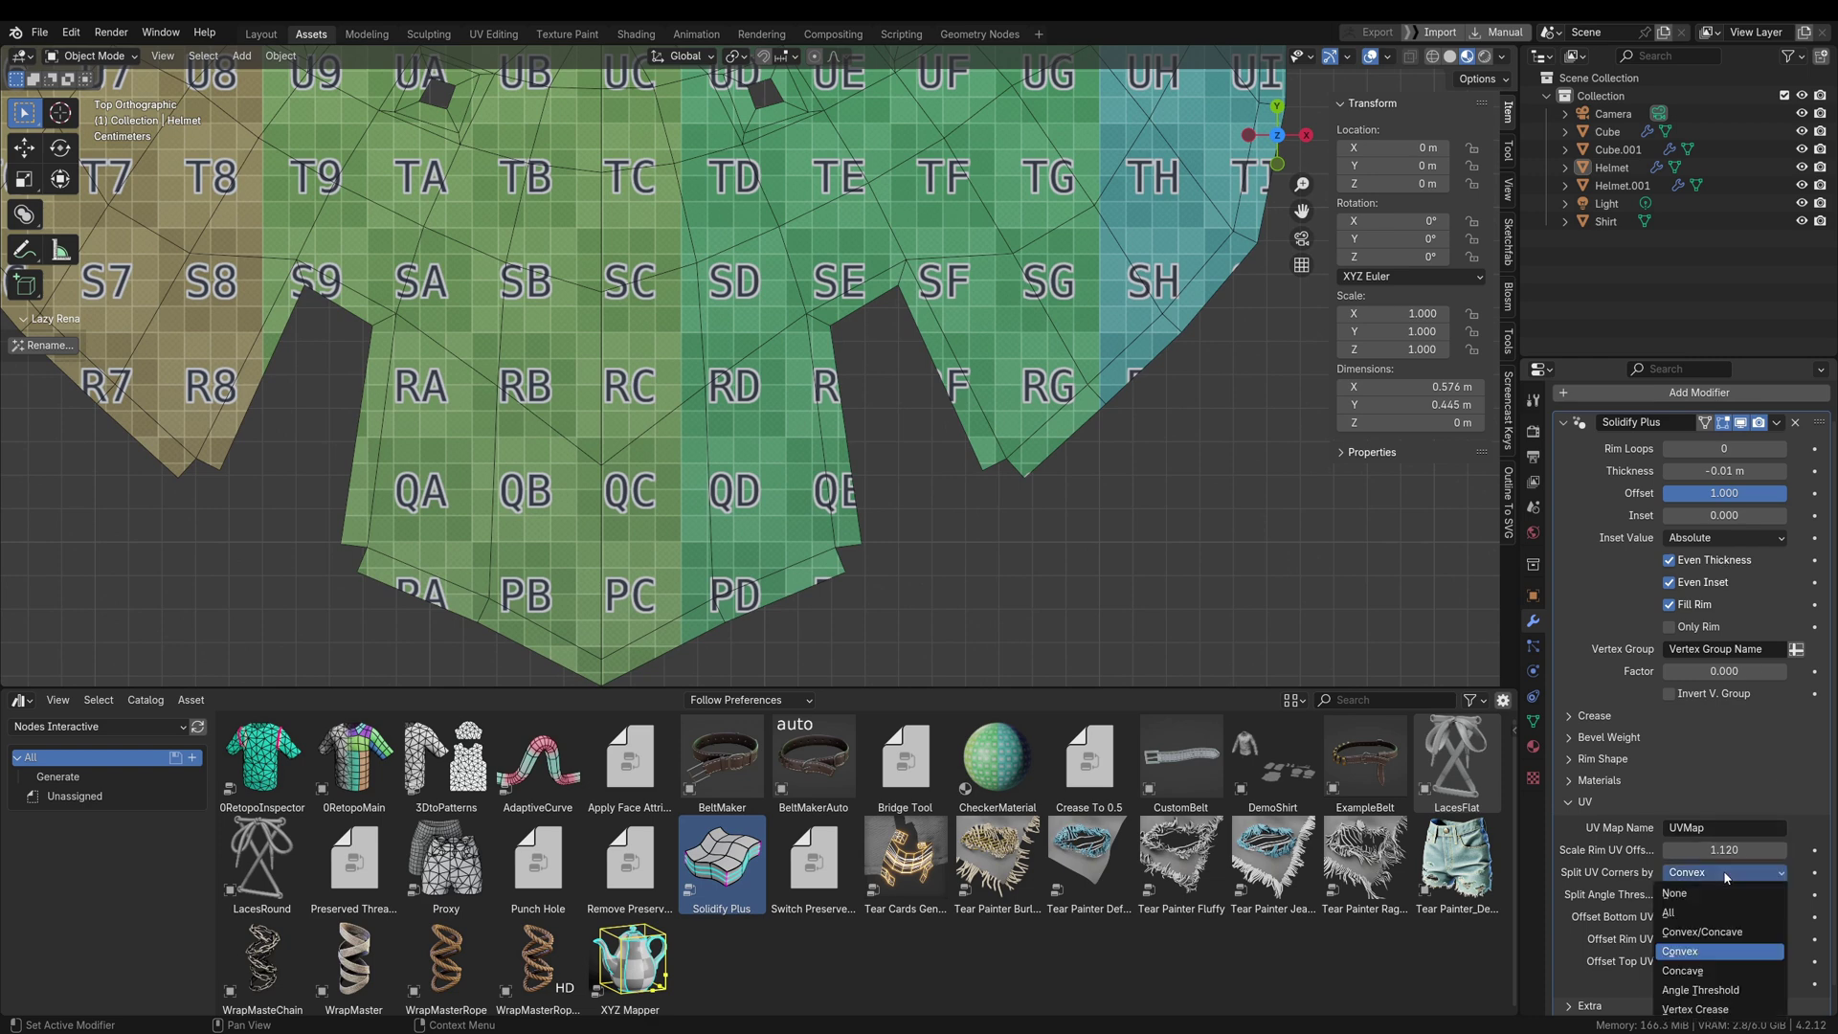
click(1691, 933)
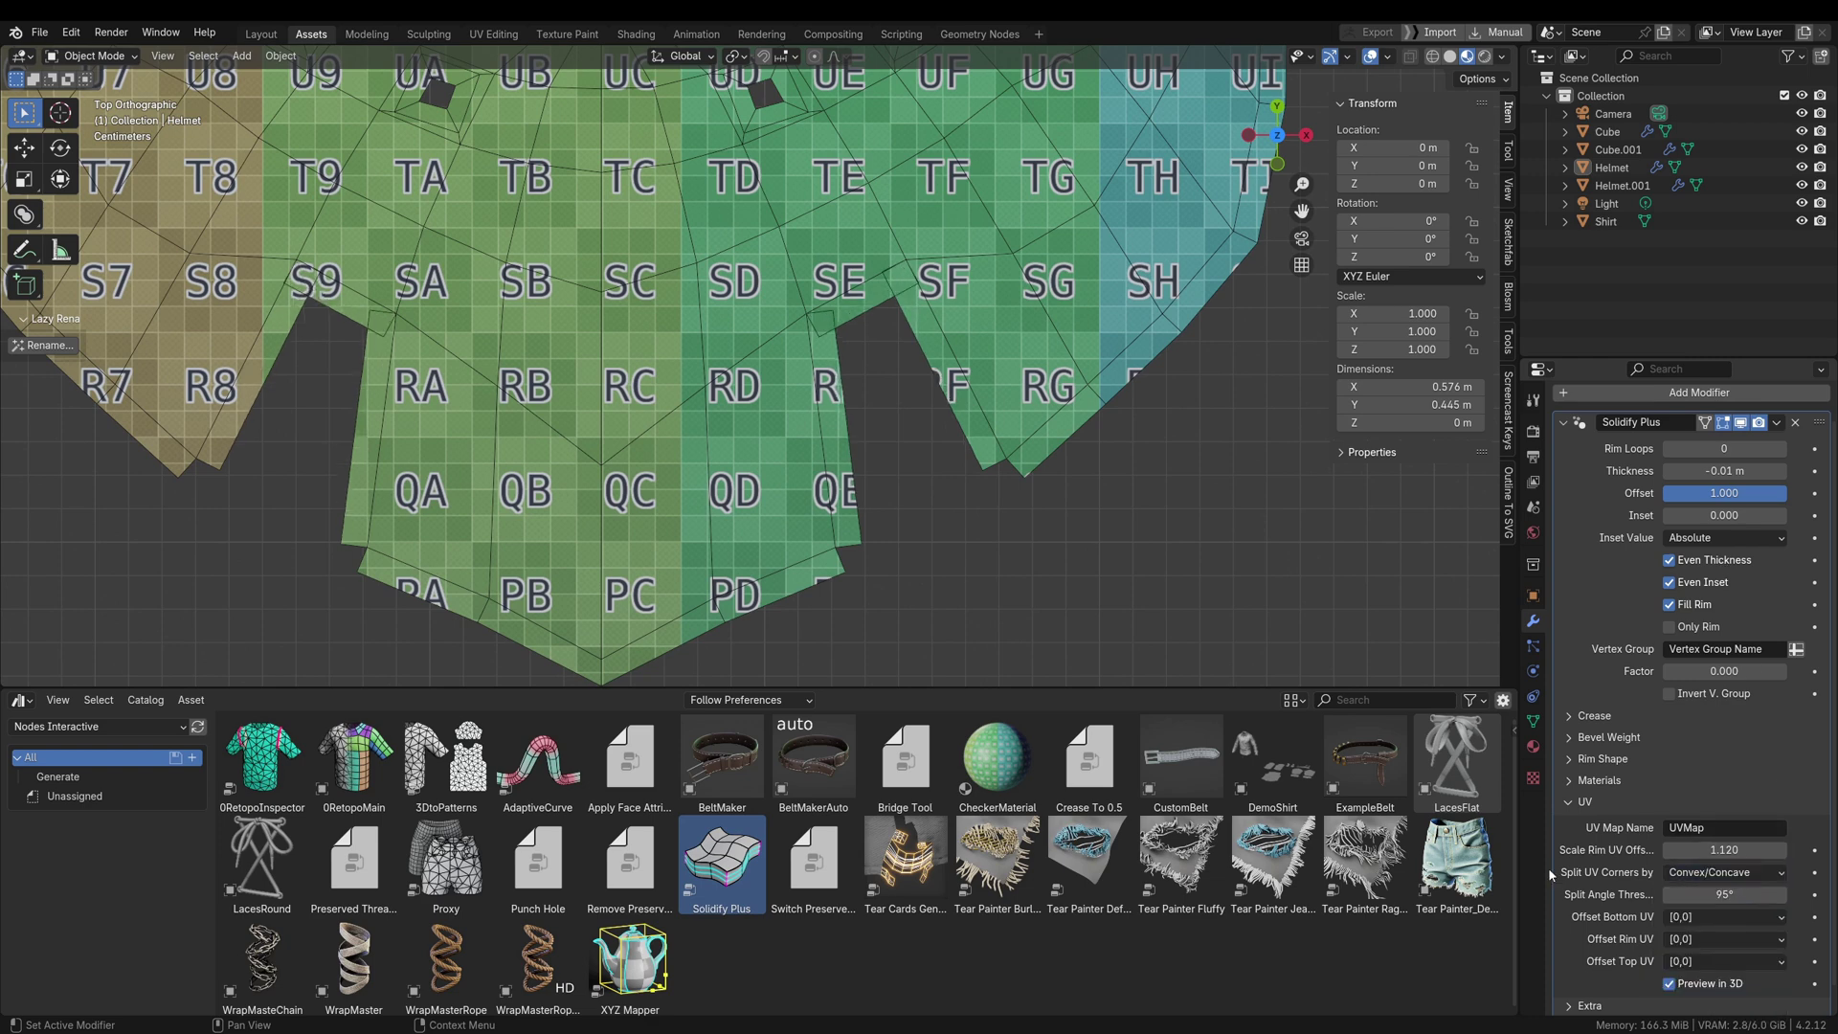
click(1723, 876)
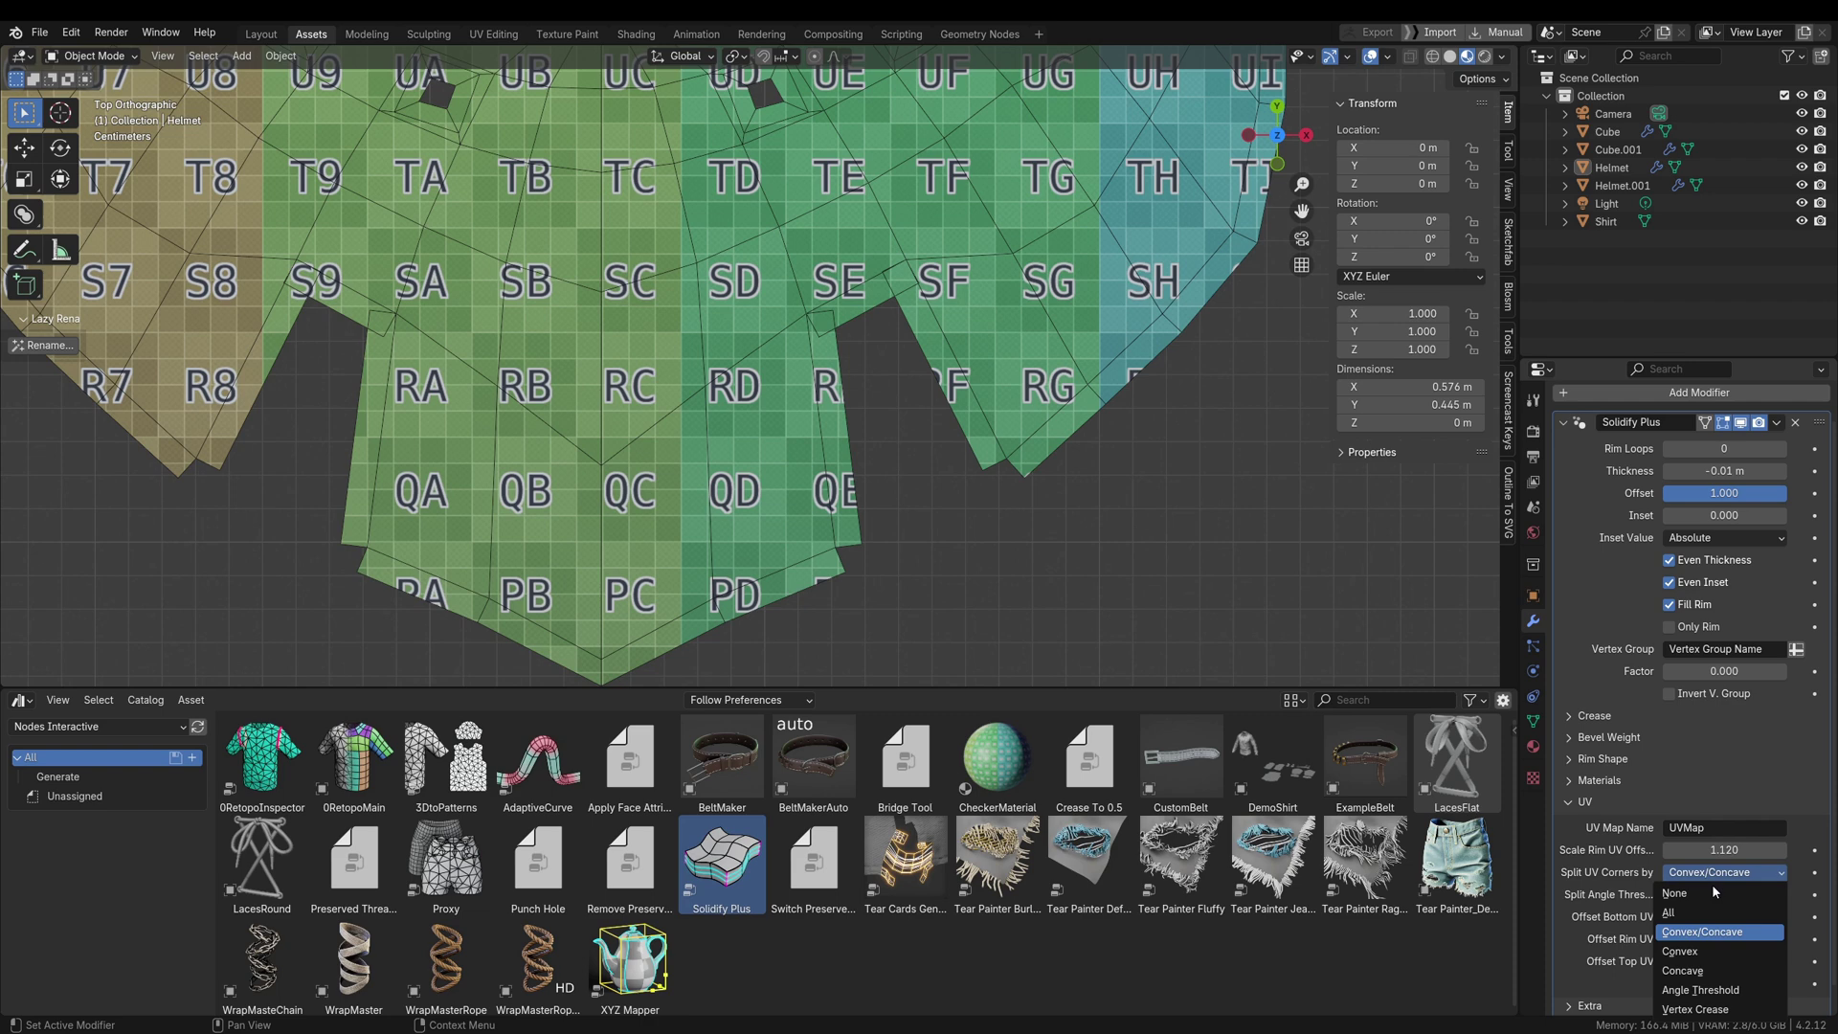
click(1714, 891)
Compare the available UV corner splitting methods with the Rim Crease methods in Solidify Plus
click(1733, 874)
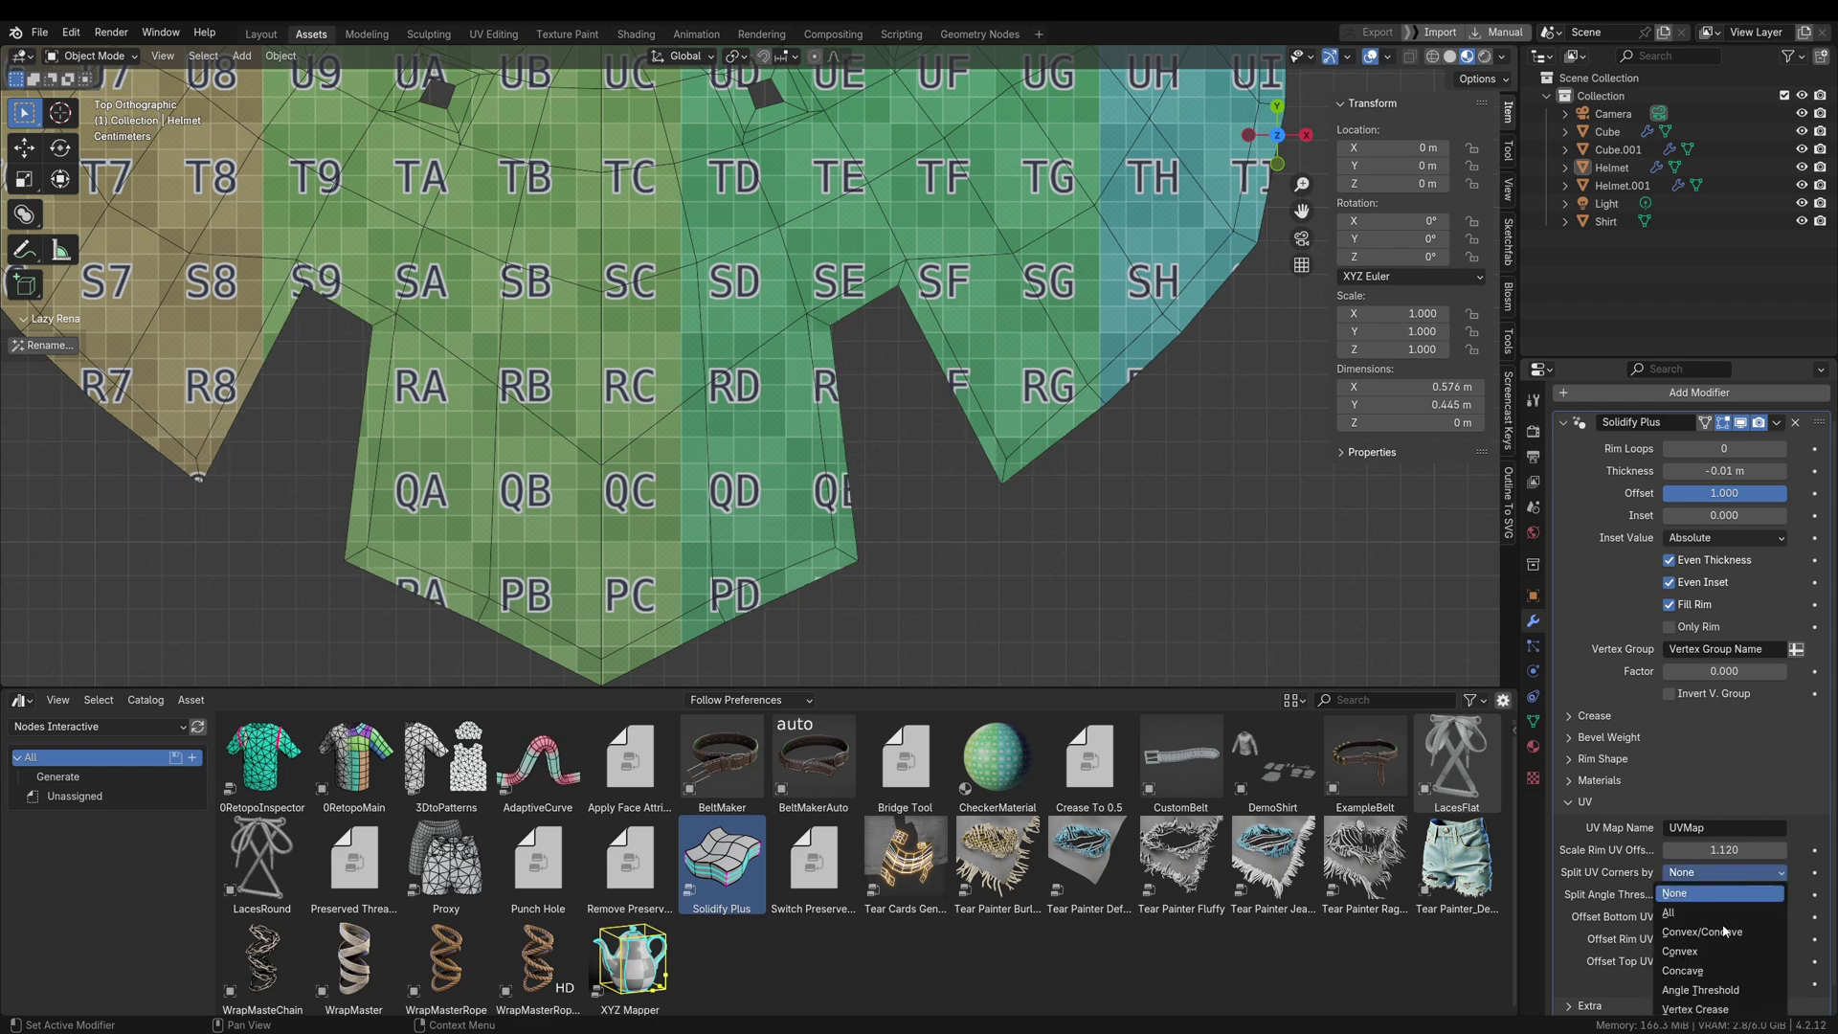
click(1582, 715)
click(1703, 835)
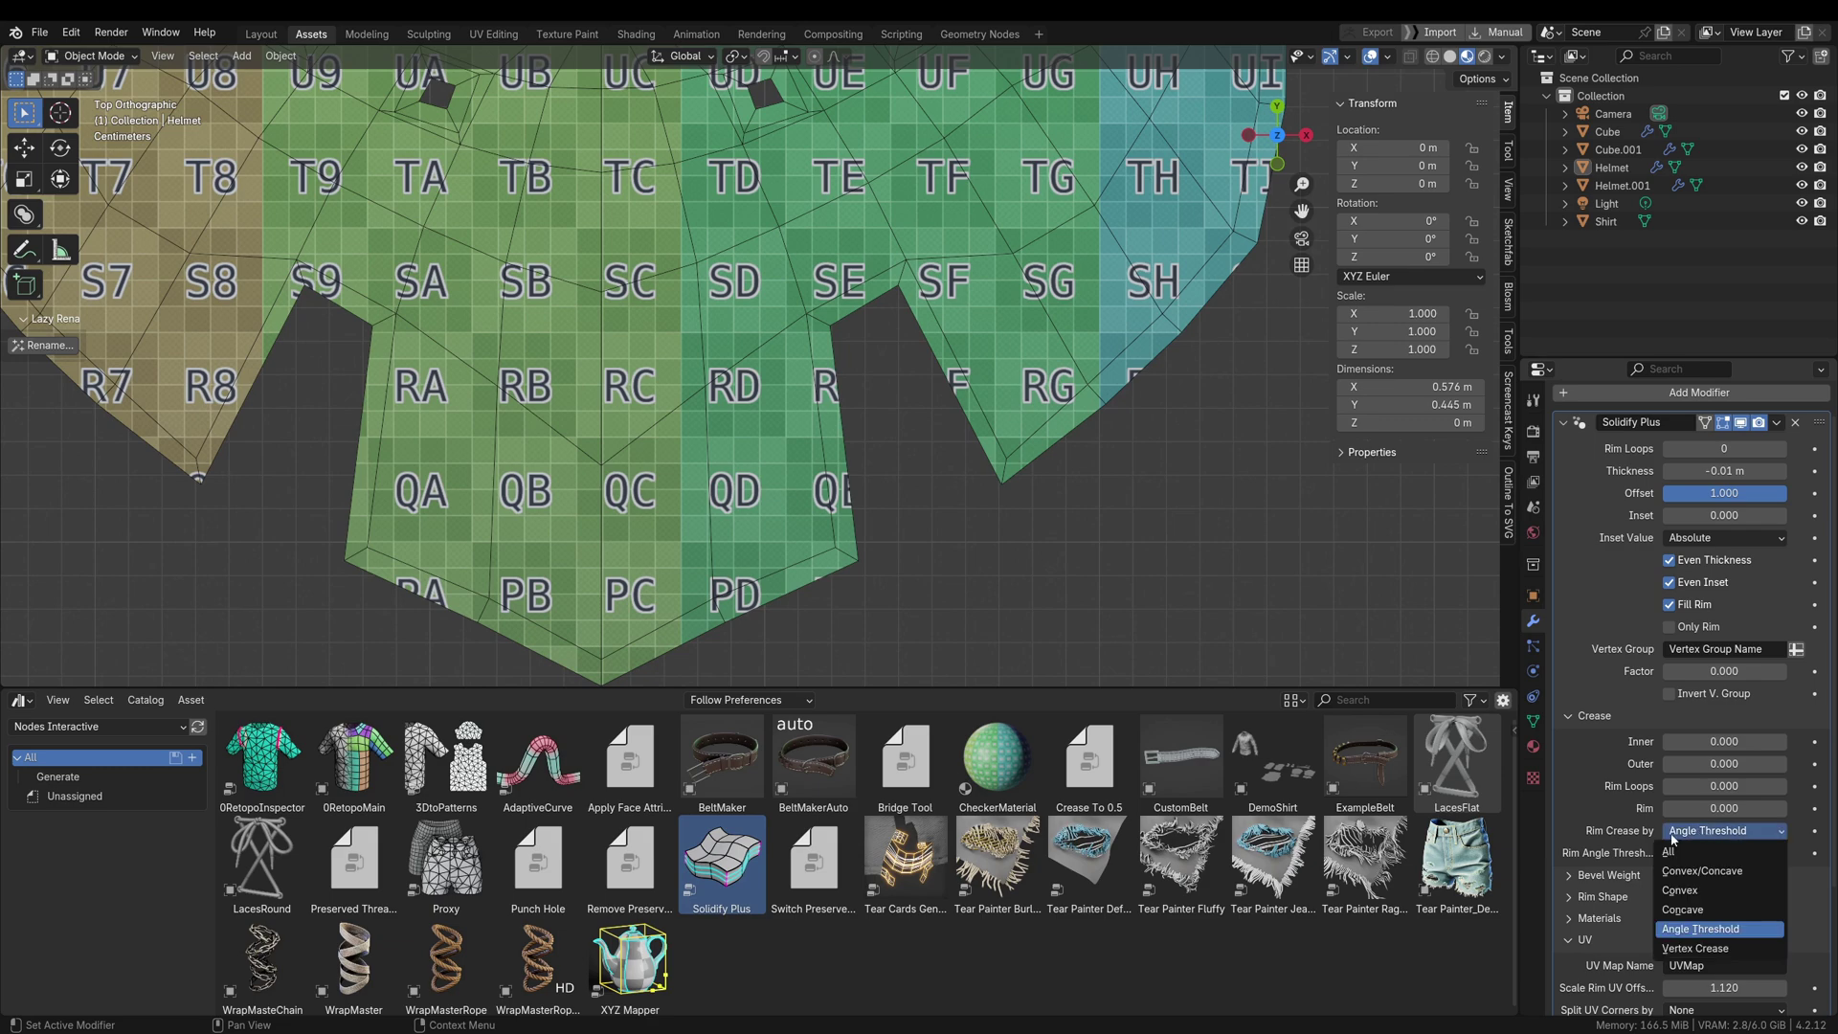
click(1595, 716)
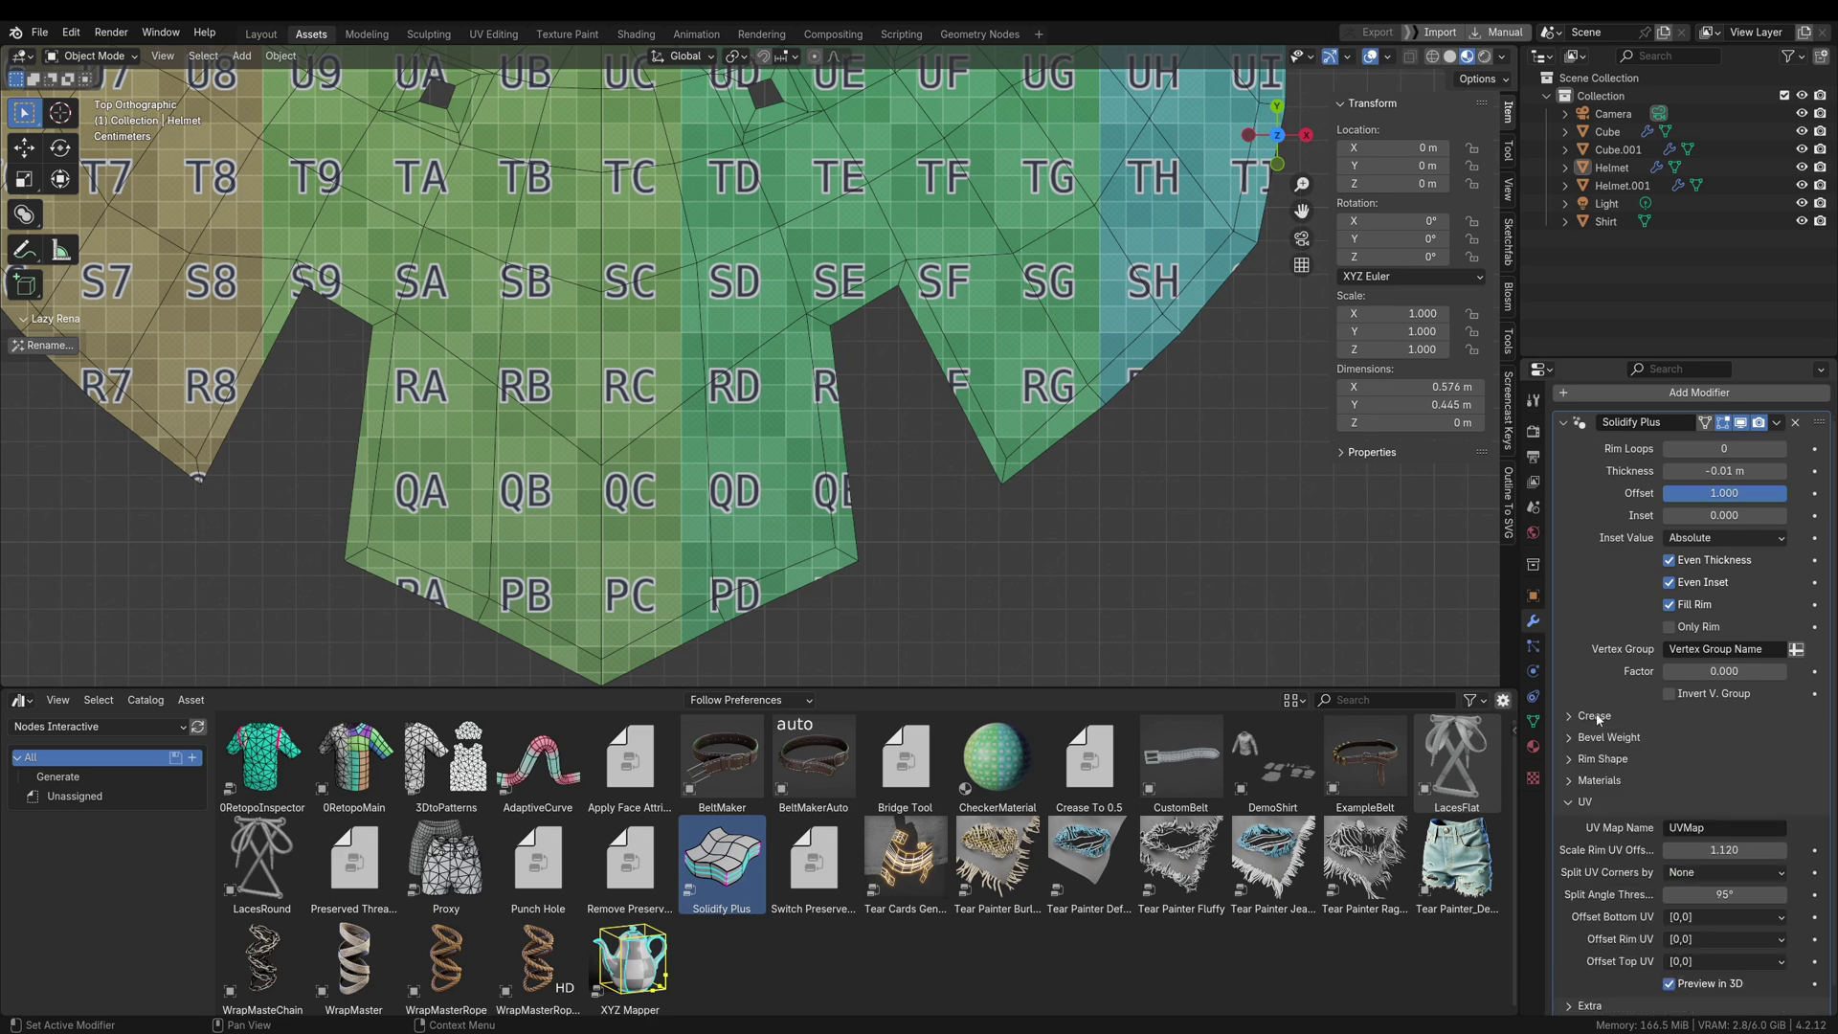
Set Offset Top UV to [1,0] for the helmet to move its top-face UVs to another tile
scroll(934, 484, down, 8)
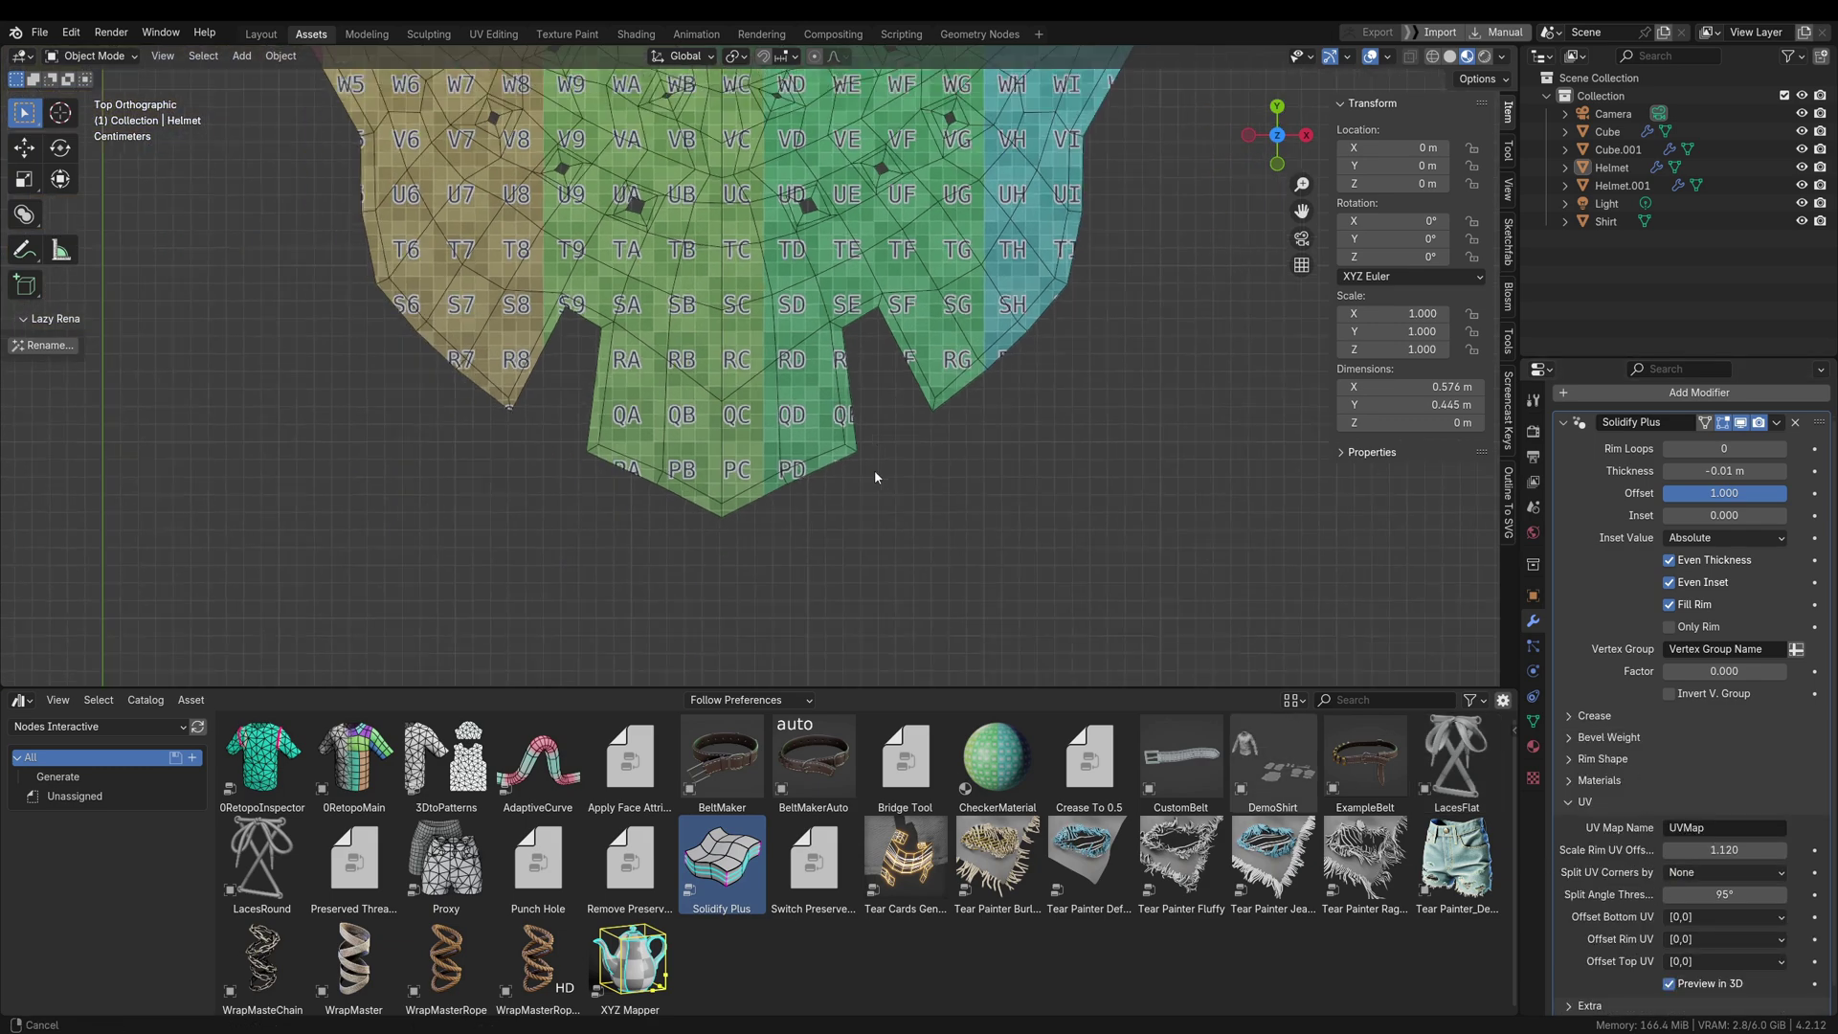
scroll(900, 546, down, 3)
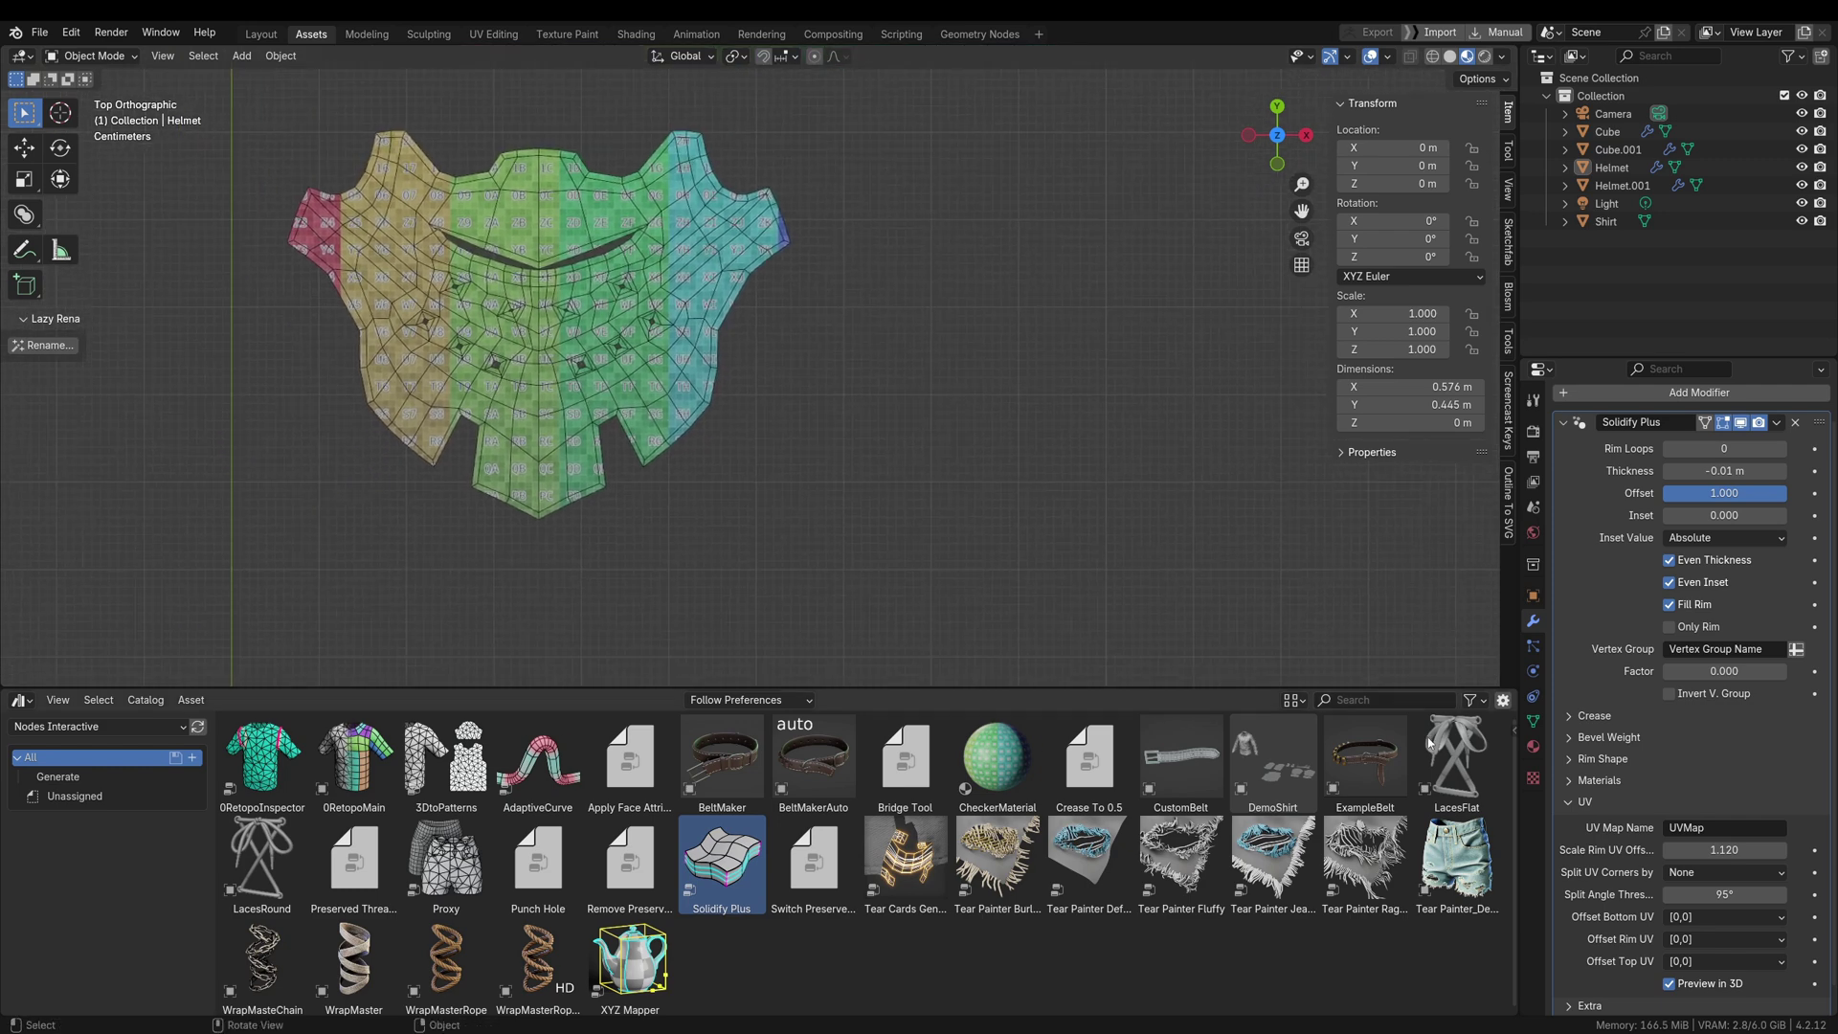
click(1727, 962)
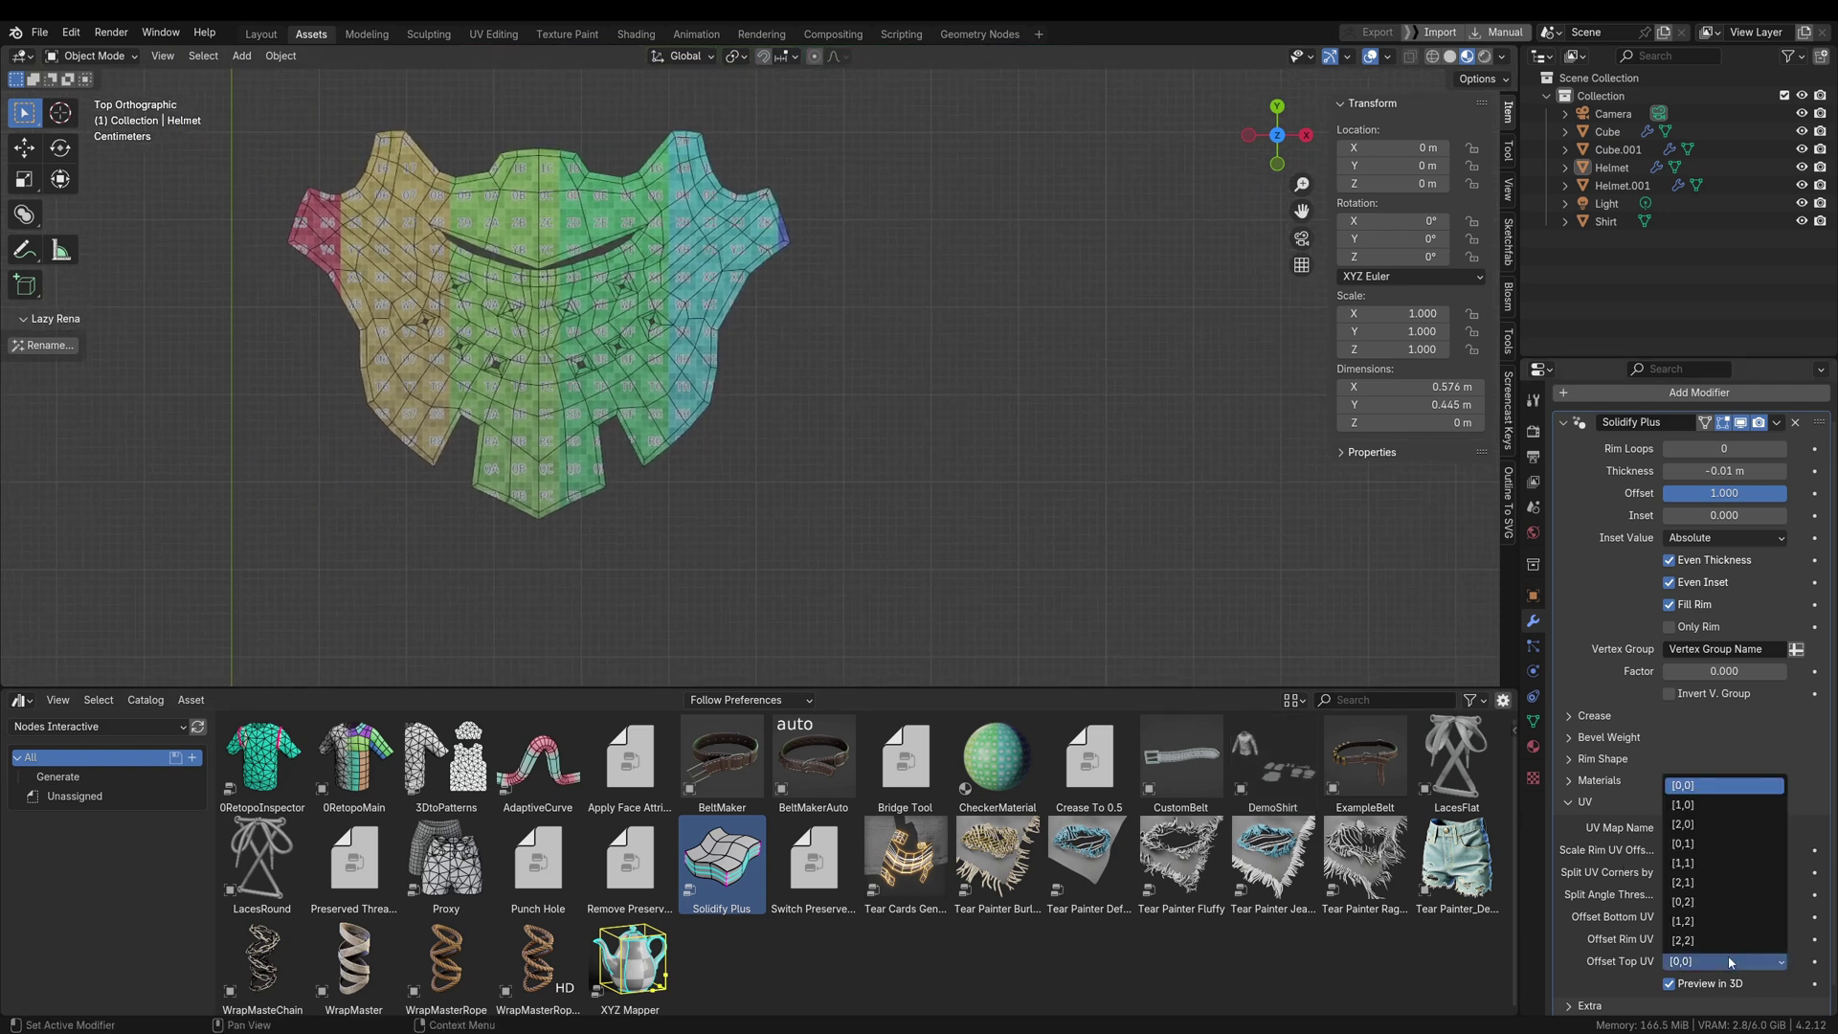
click(1723, 809)
shift+middle_drag(900, 368, 651, 424)
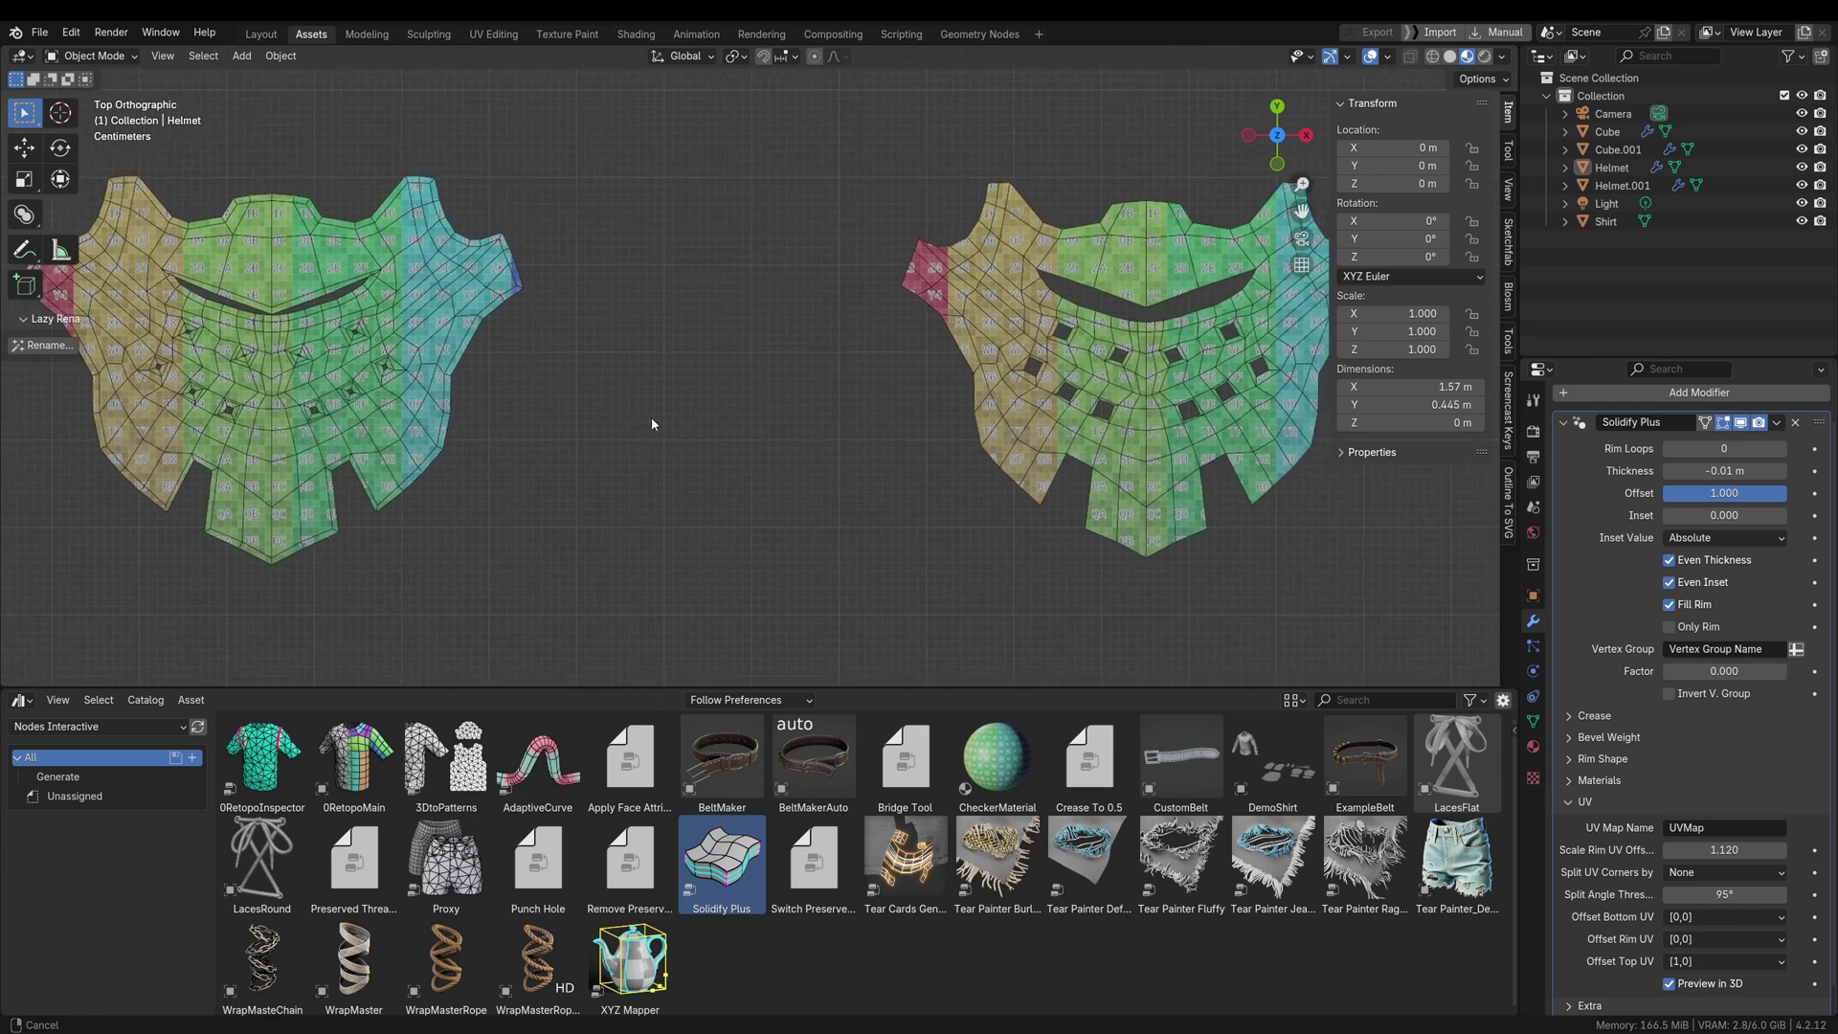
Set Offset Rim UV to [1,0] for the helmet and inspect the separated UV tiles
click(1712, 945)
click(1692, 785)
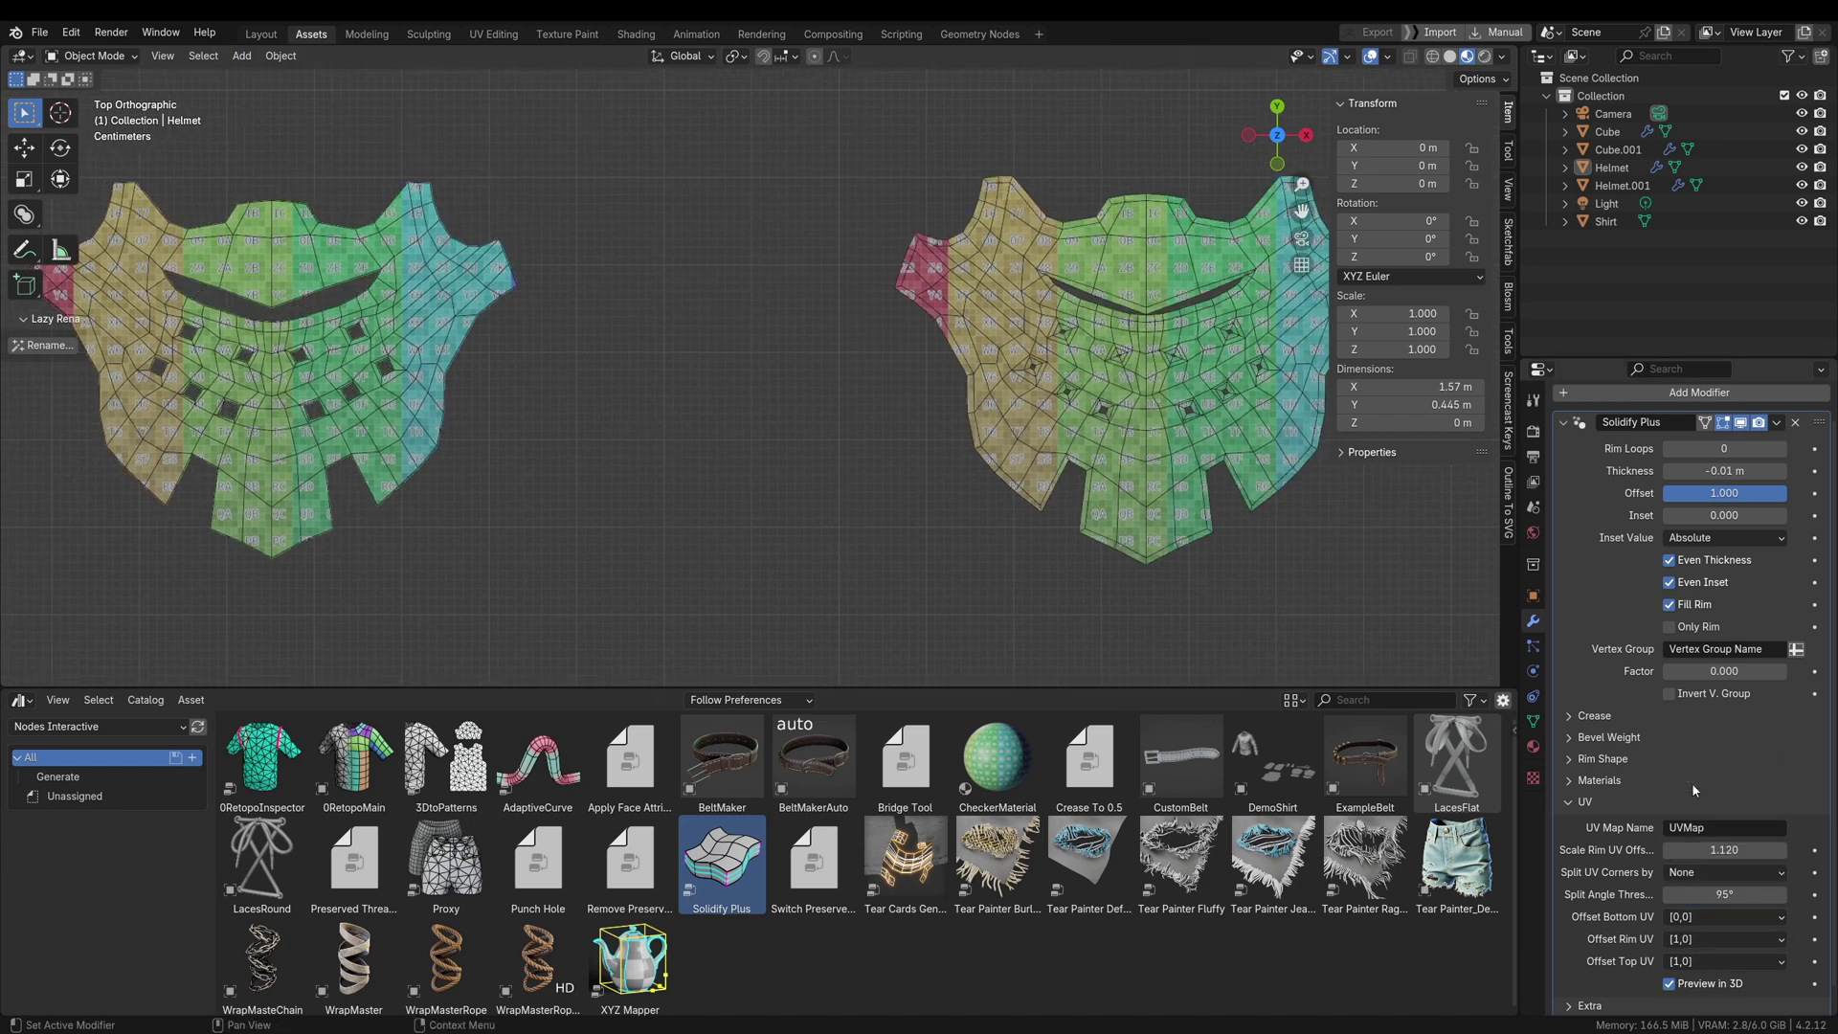
shift+middle_drag(667, 363, 718, 411)
shift+middle_drag(444, 416, 552, 423)
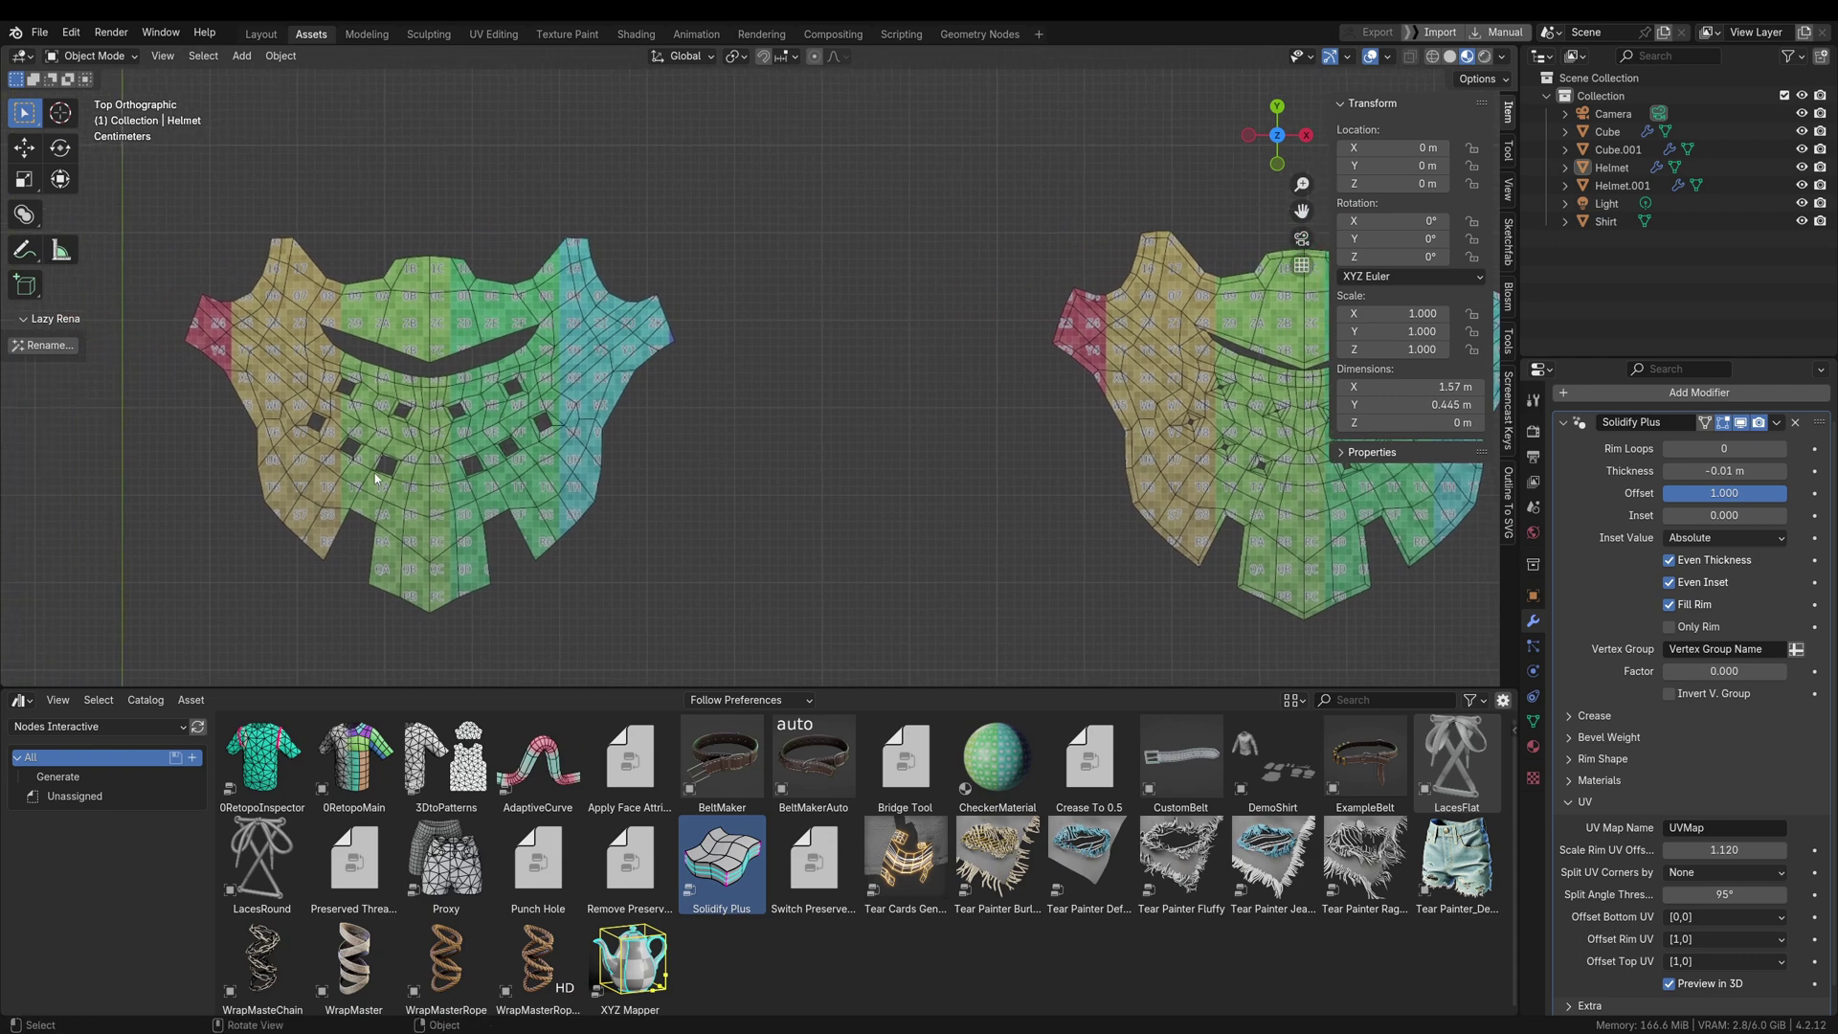
shift+middle_drag(1057, 496, 740, 486)
ctrl+middle_drag(1101, 461, 1076, 381)
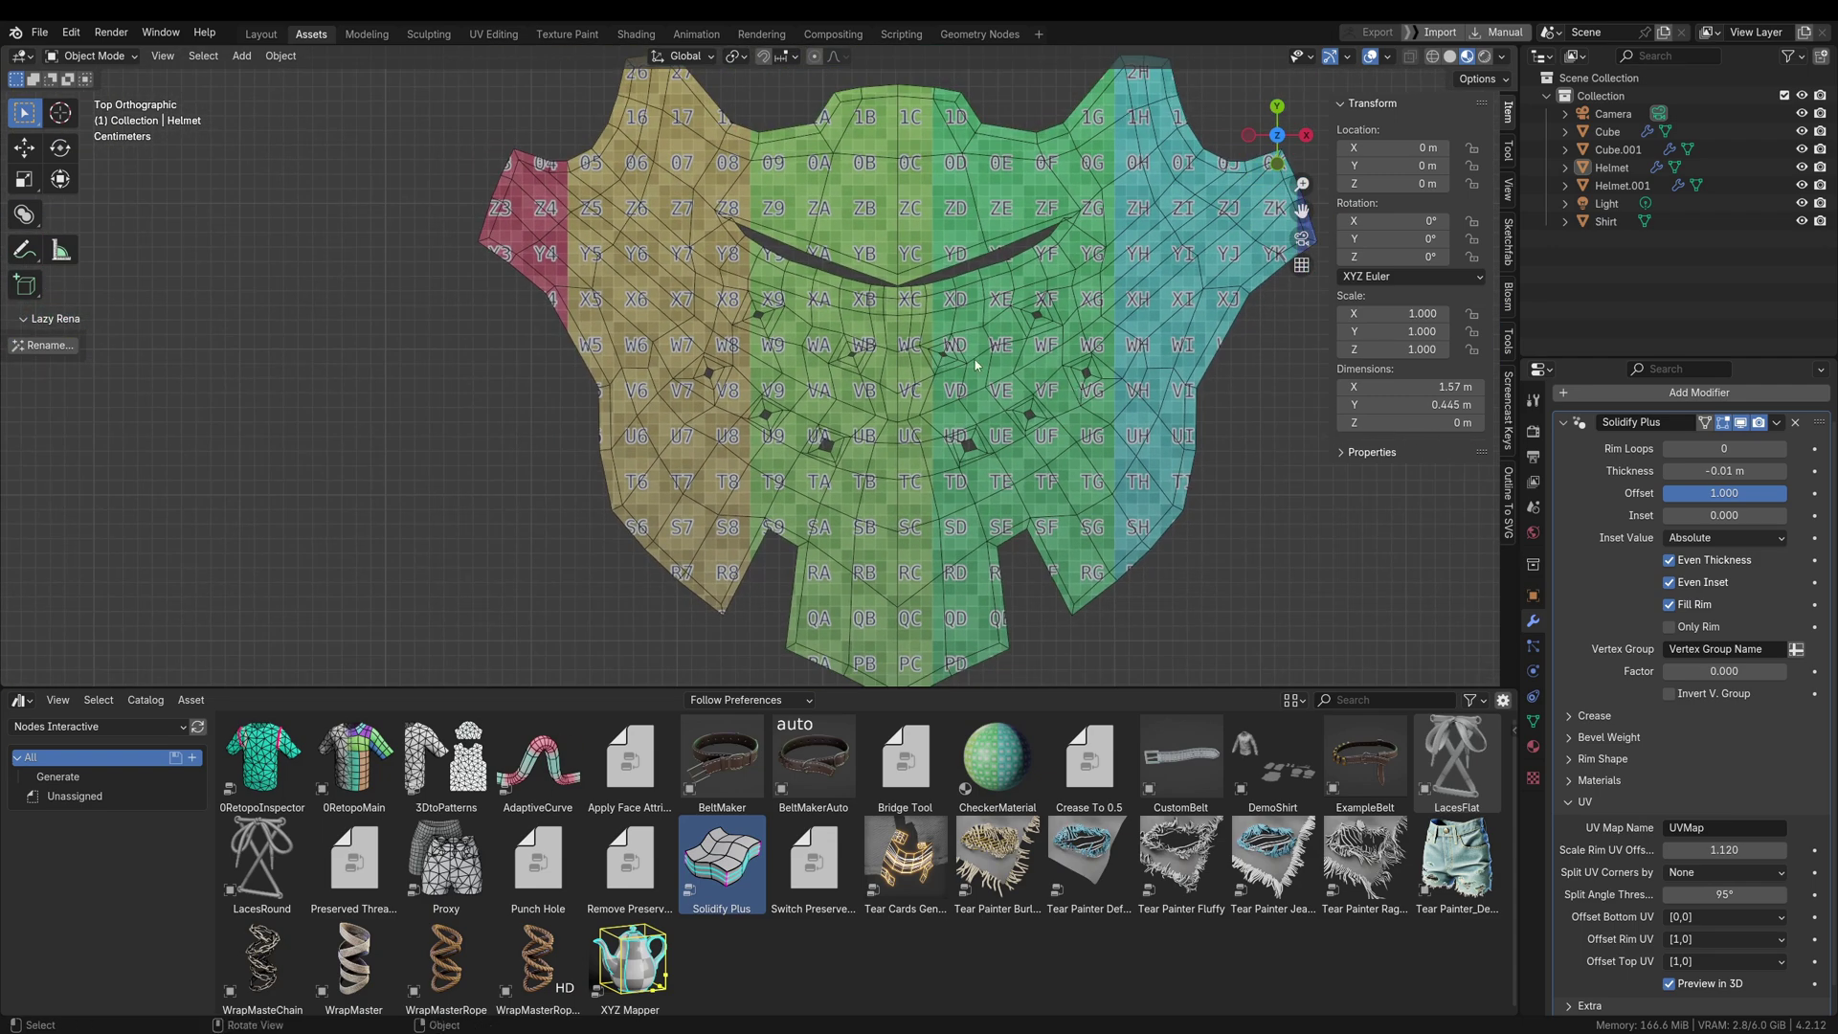
Select the torn shirt and apply the CheckerMaterial asset to it
click(984, 309)
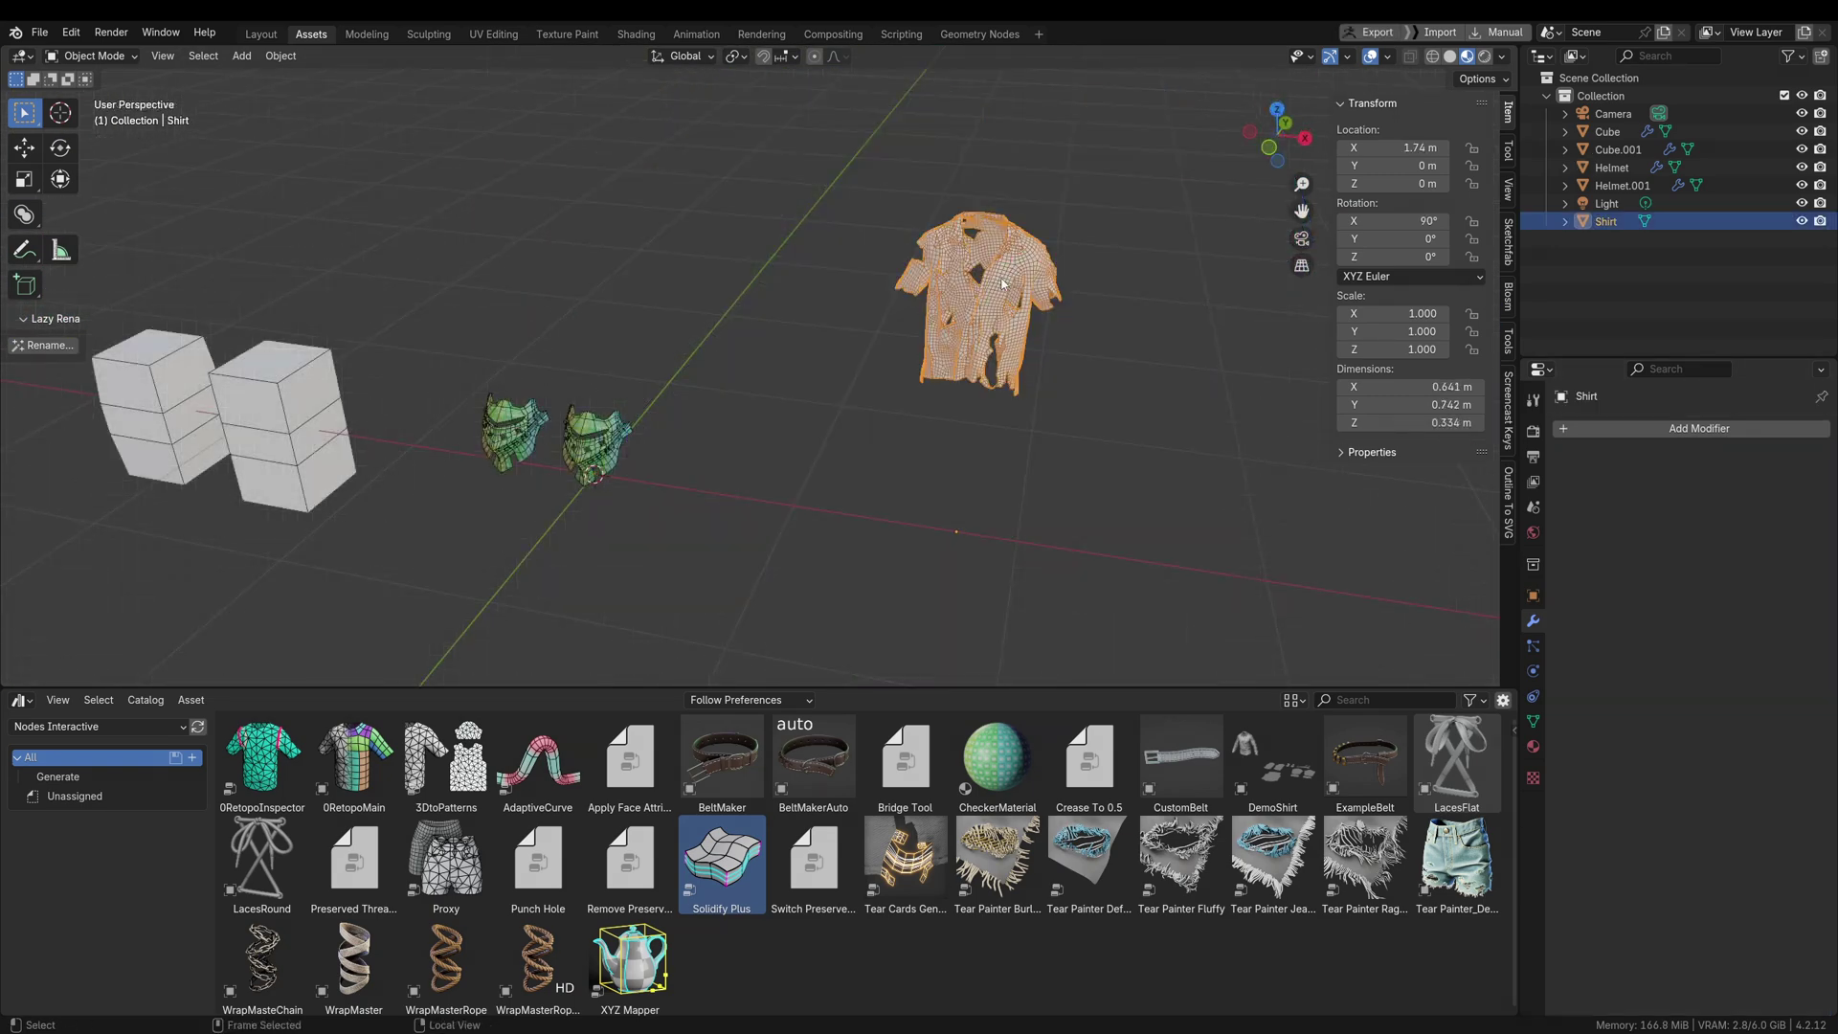
key(KP_Decimal)
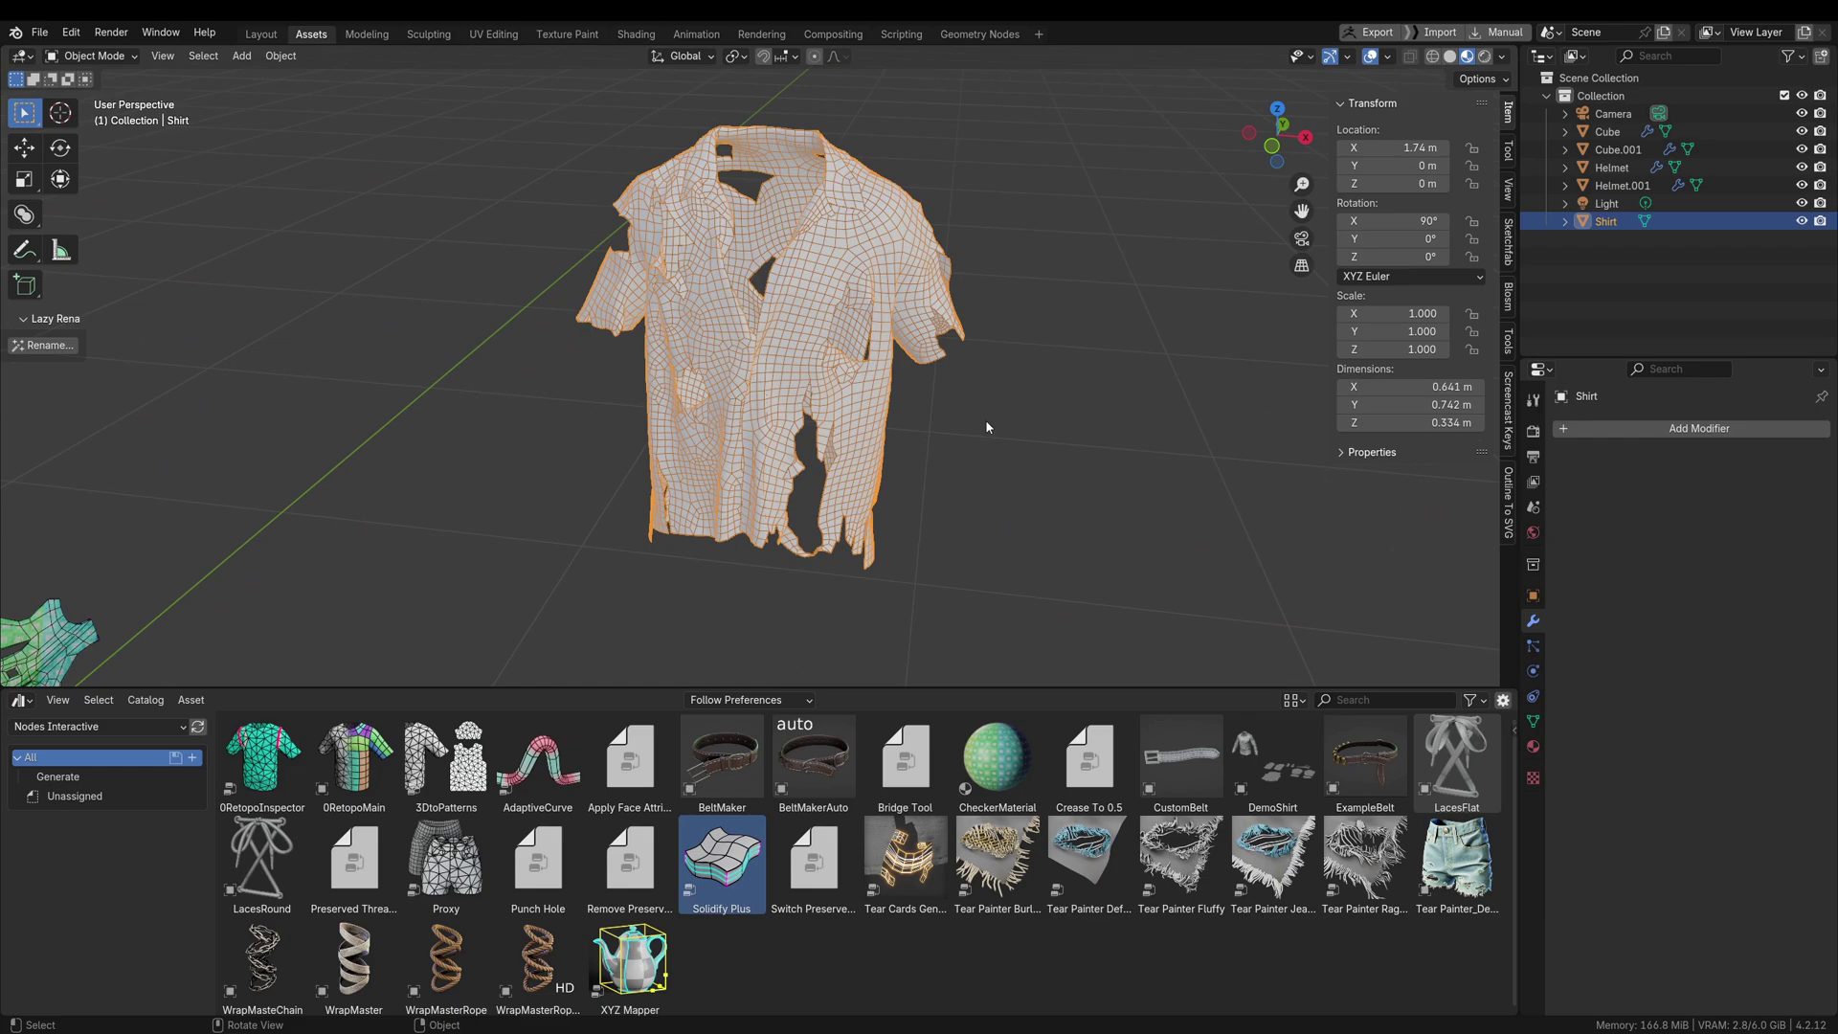
drag(975, 719, 804, 414)
middle_drag(804, 414, 731, 406)
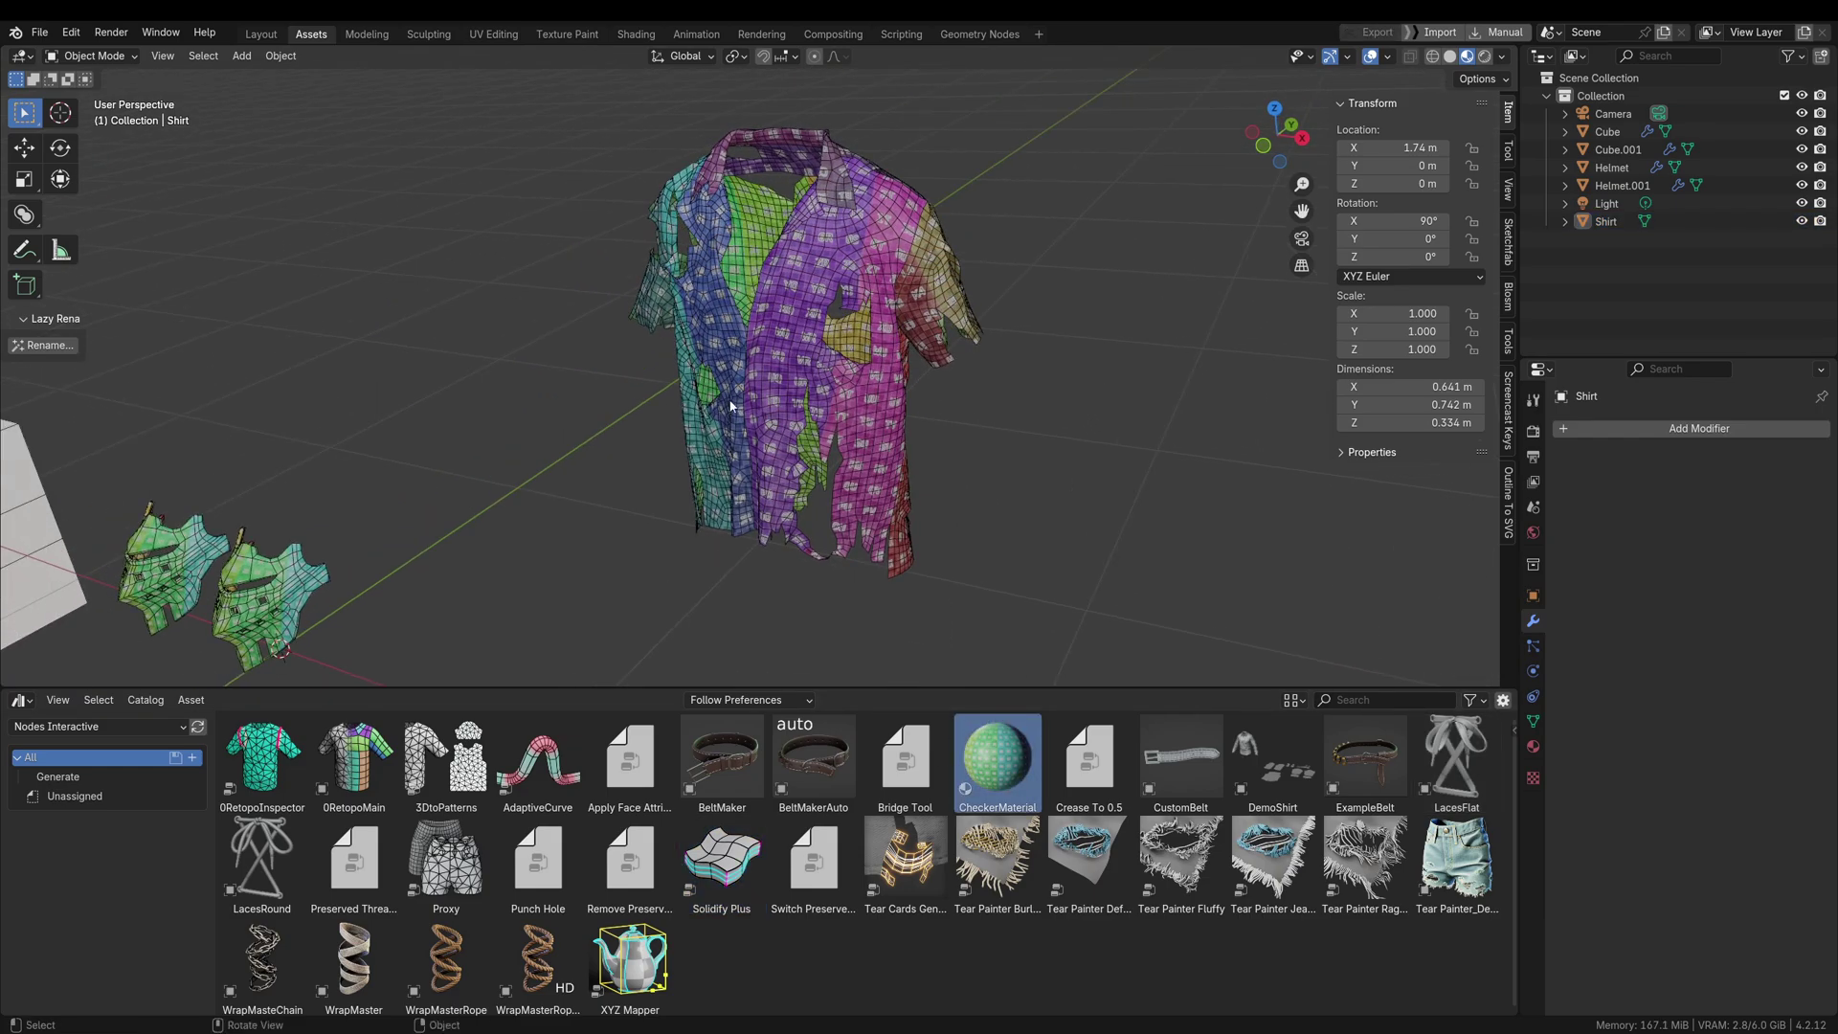
Add the Solidify Plus modifier to the shirt
ctrl+middle_drag(820, 236, 865, 158)
shift+middle_drag(865, 459, 693, 248)
click(1620, 431)
mouse_move(1622, 437)
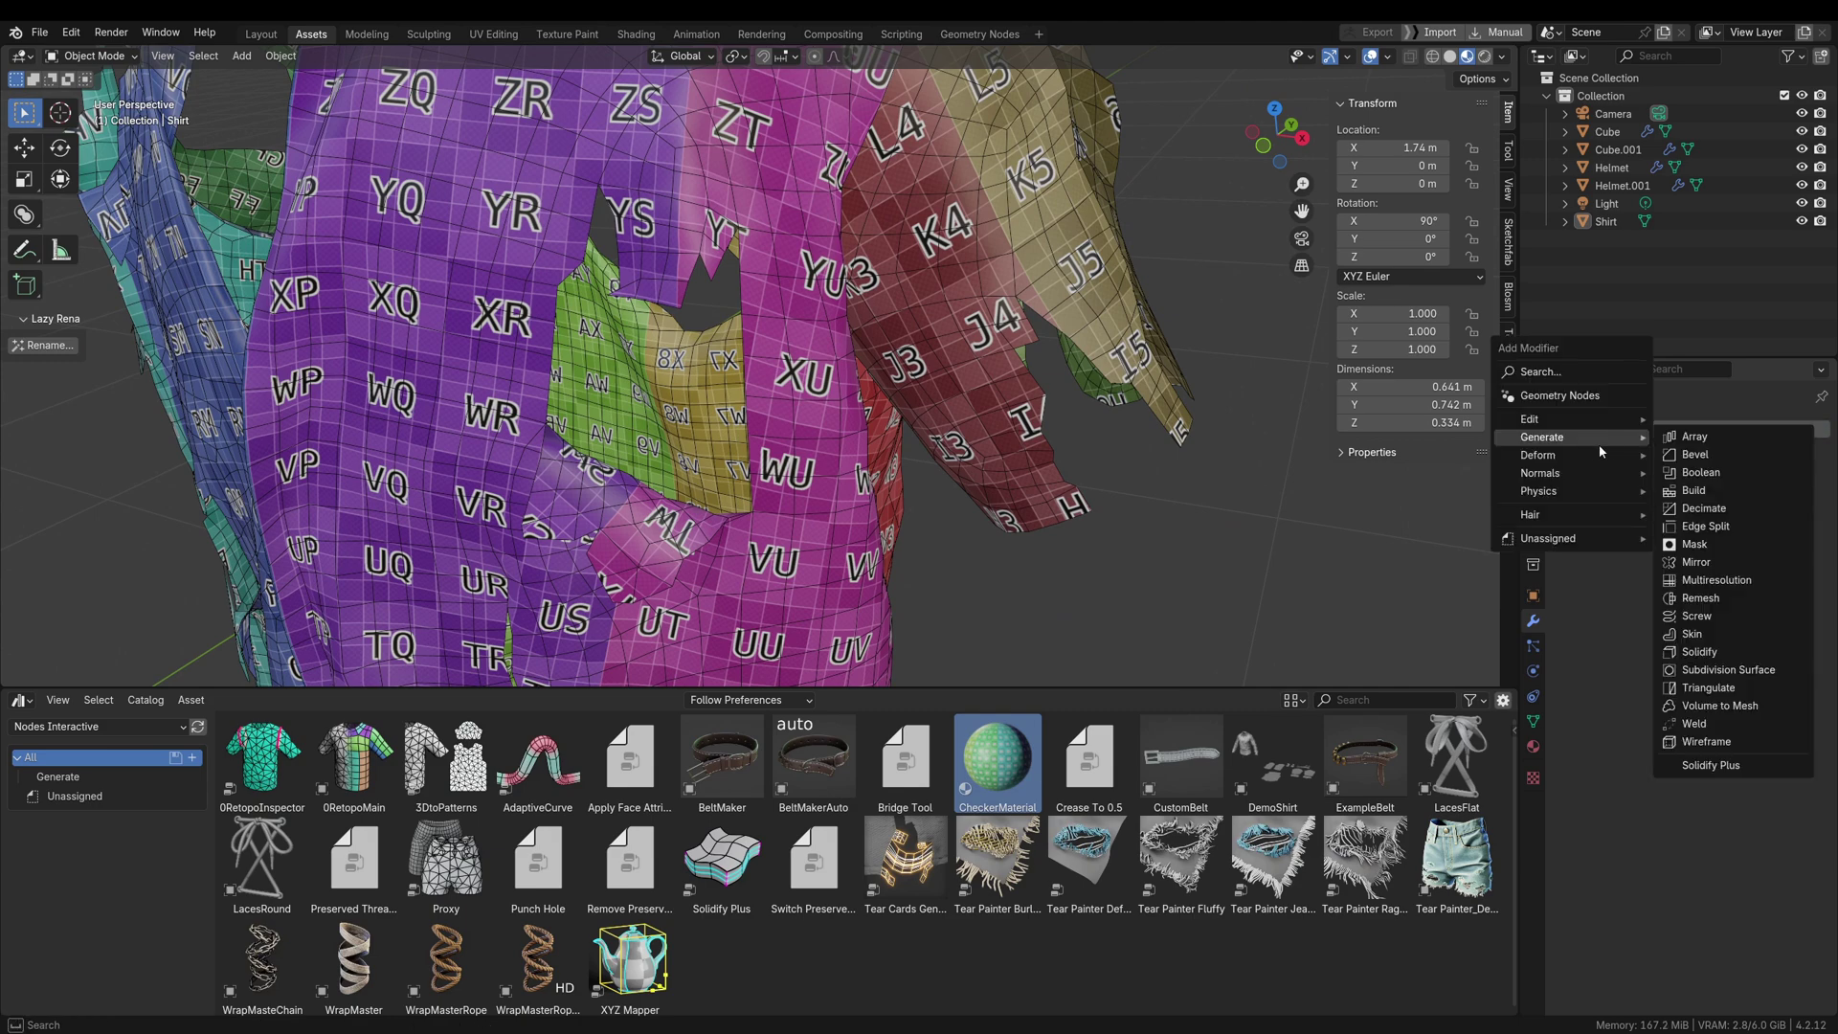
click(1717, 766)
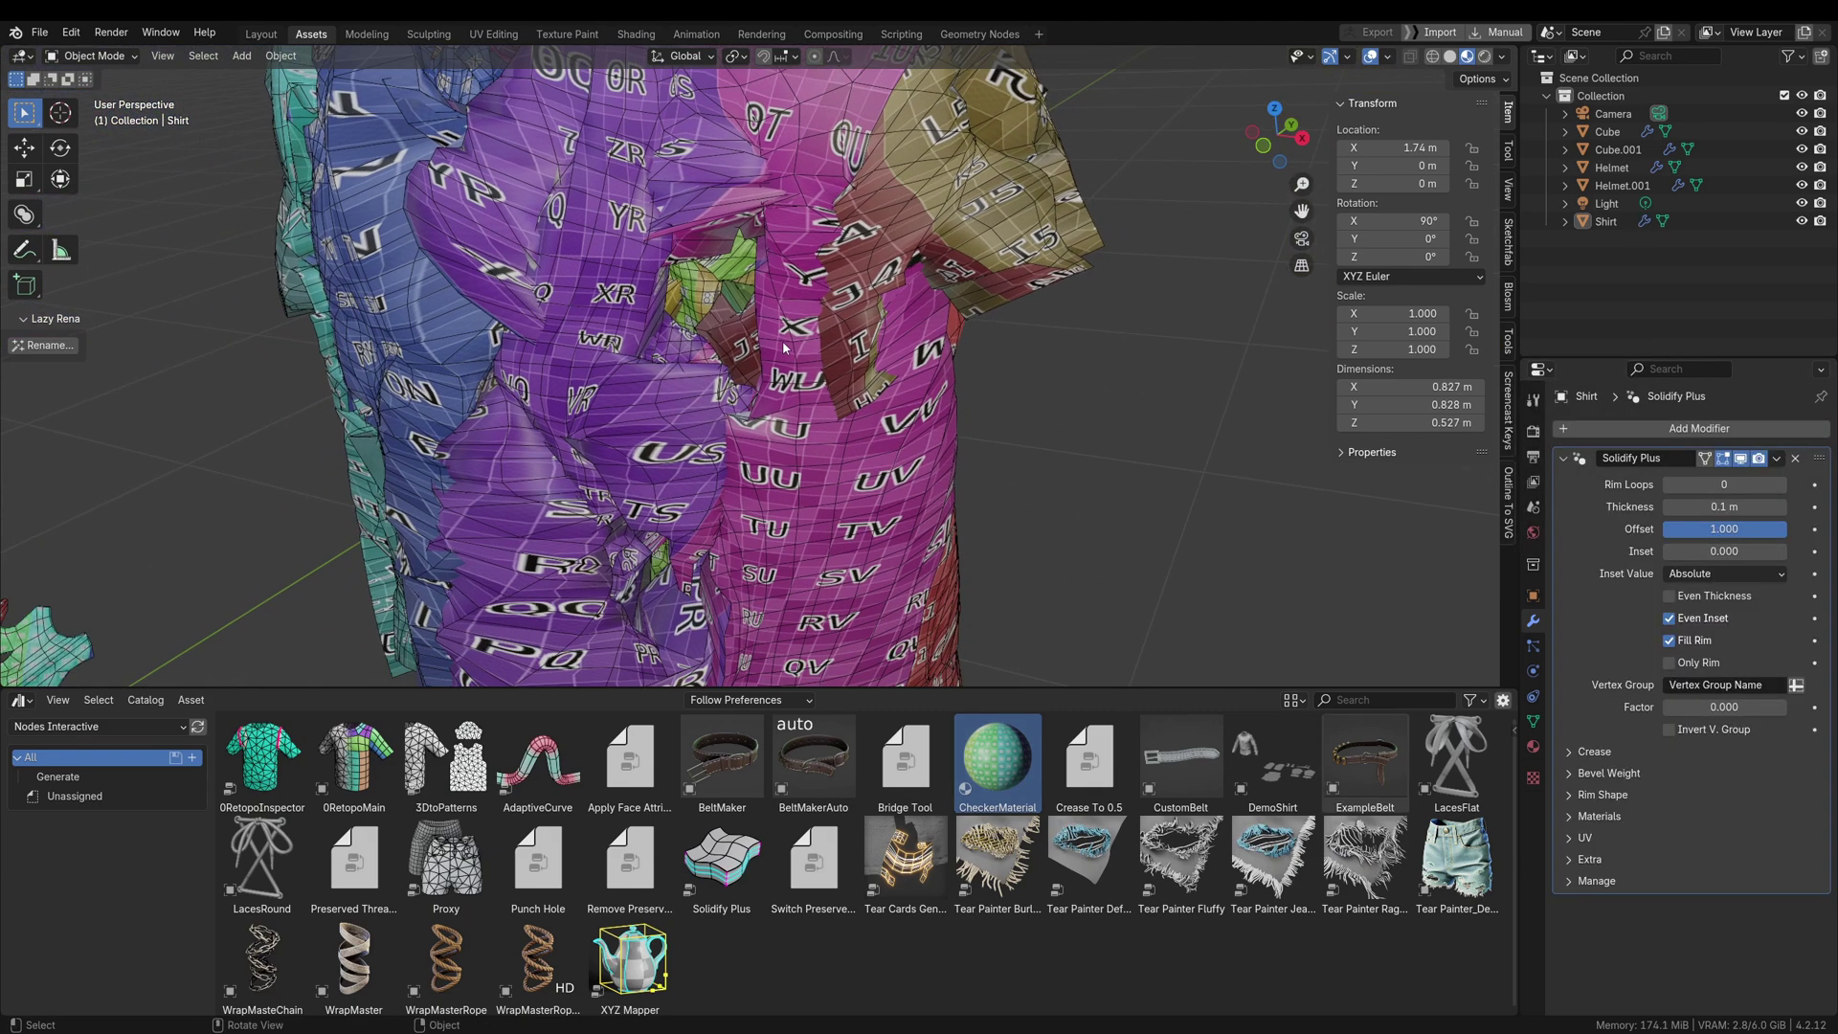
Set the shirt's Solidify Plus thickness to -0.003 m and inspect the rim at the torn sleeve
shift+middle_drag(784, 341, 886, 503)
scroll(886, 504, up, 1)
click(1708, 509)
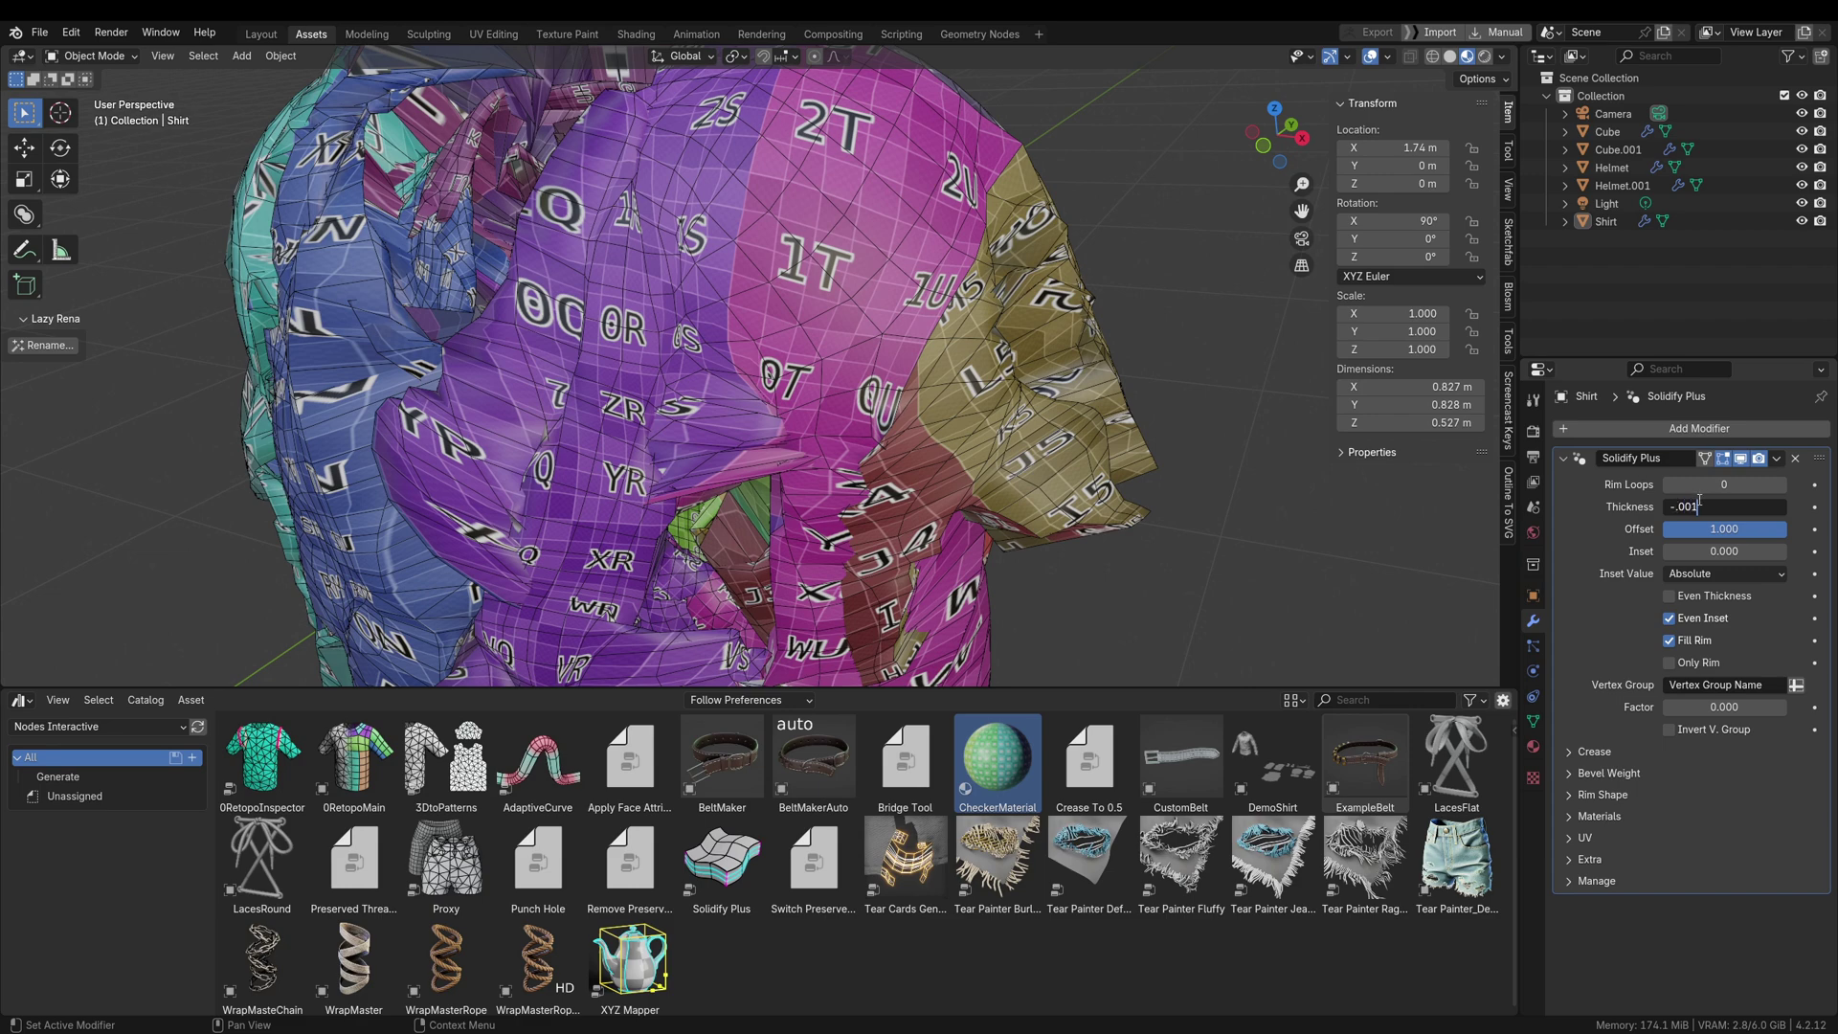
key(Return)
middle_drag(909, 424, 885, 406)
ctrl+middle_drag(985, 594, 942, 290)
Vary the shirt's Scale Rim UV Offset in Solidify Plus and set it back to 1
click(1586, 837)
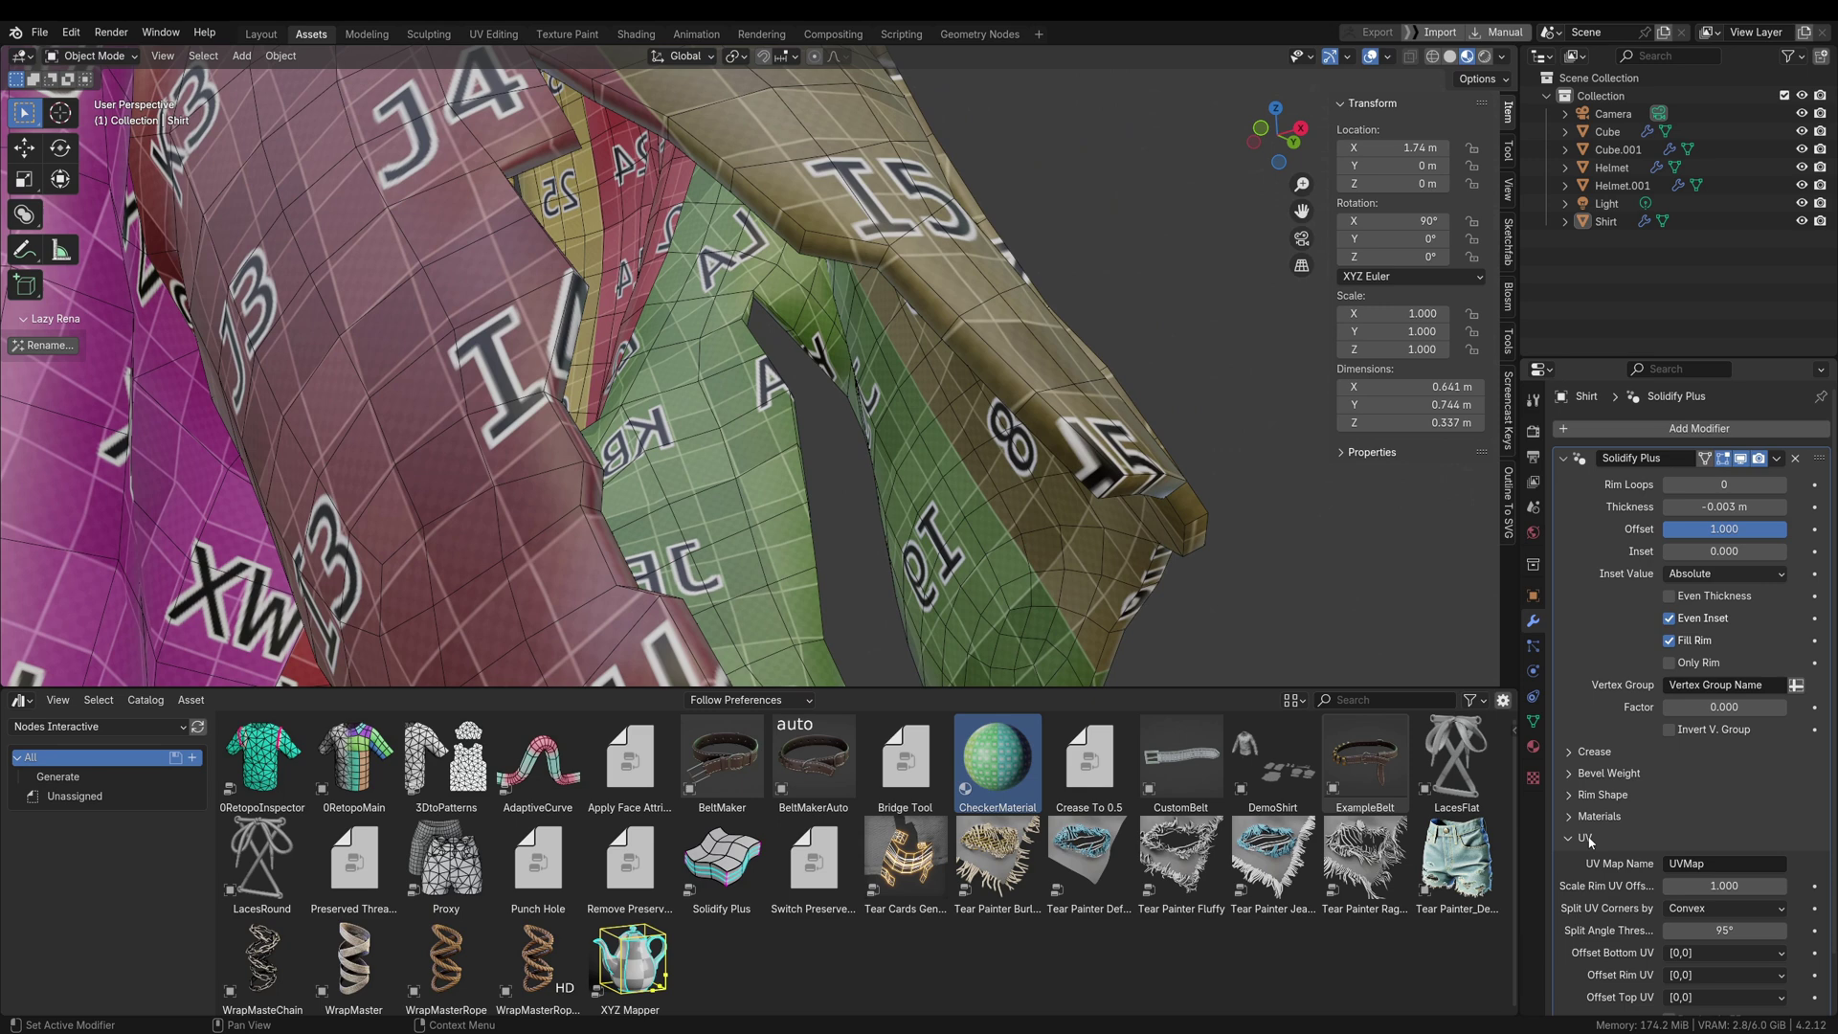
scroll(1635, 755, down, 2)
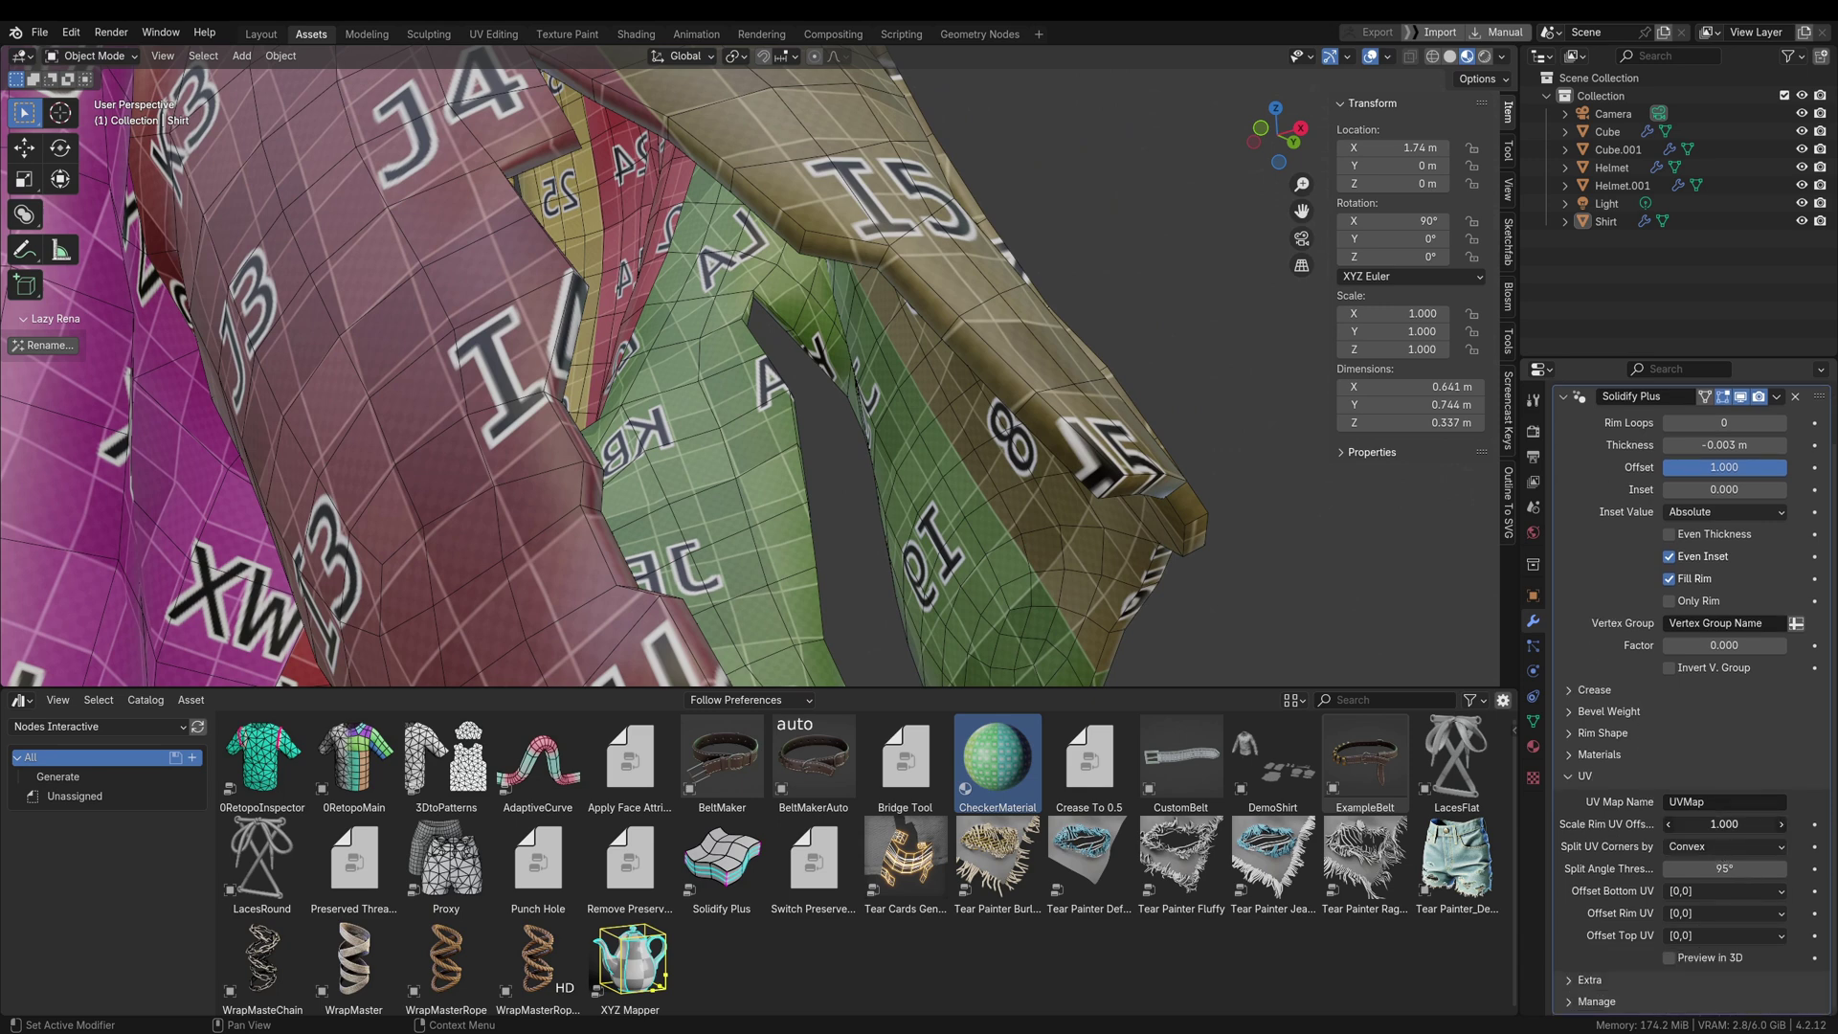
drag(1723, 823, 1804, 824)
click(1733, 826)
key(BackSpace)
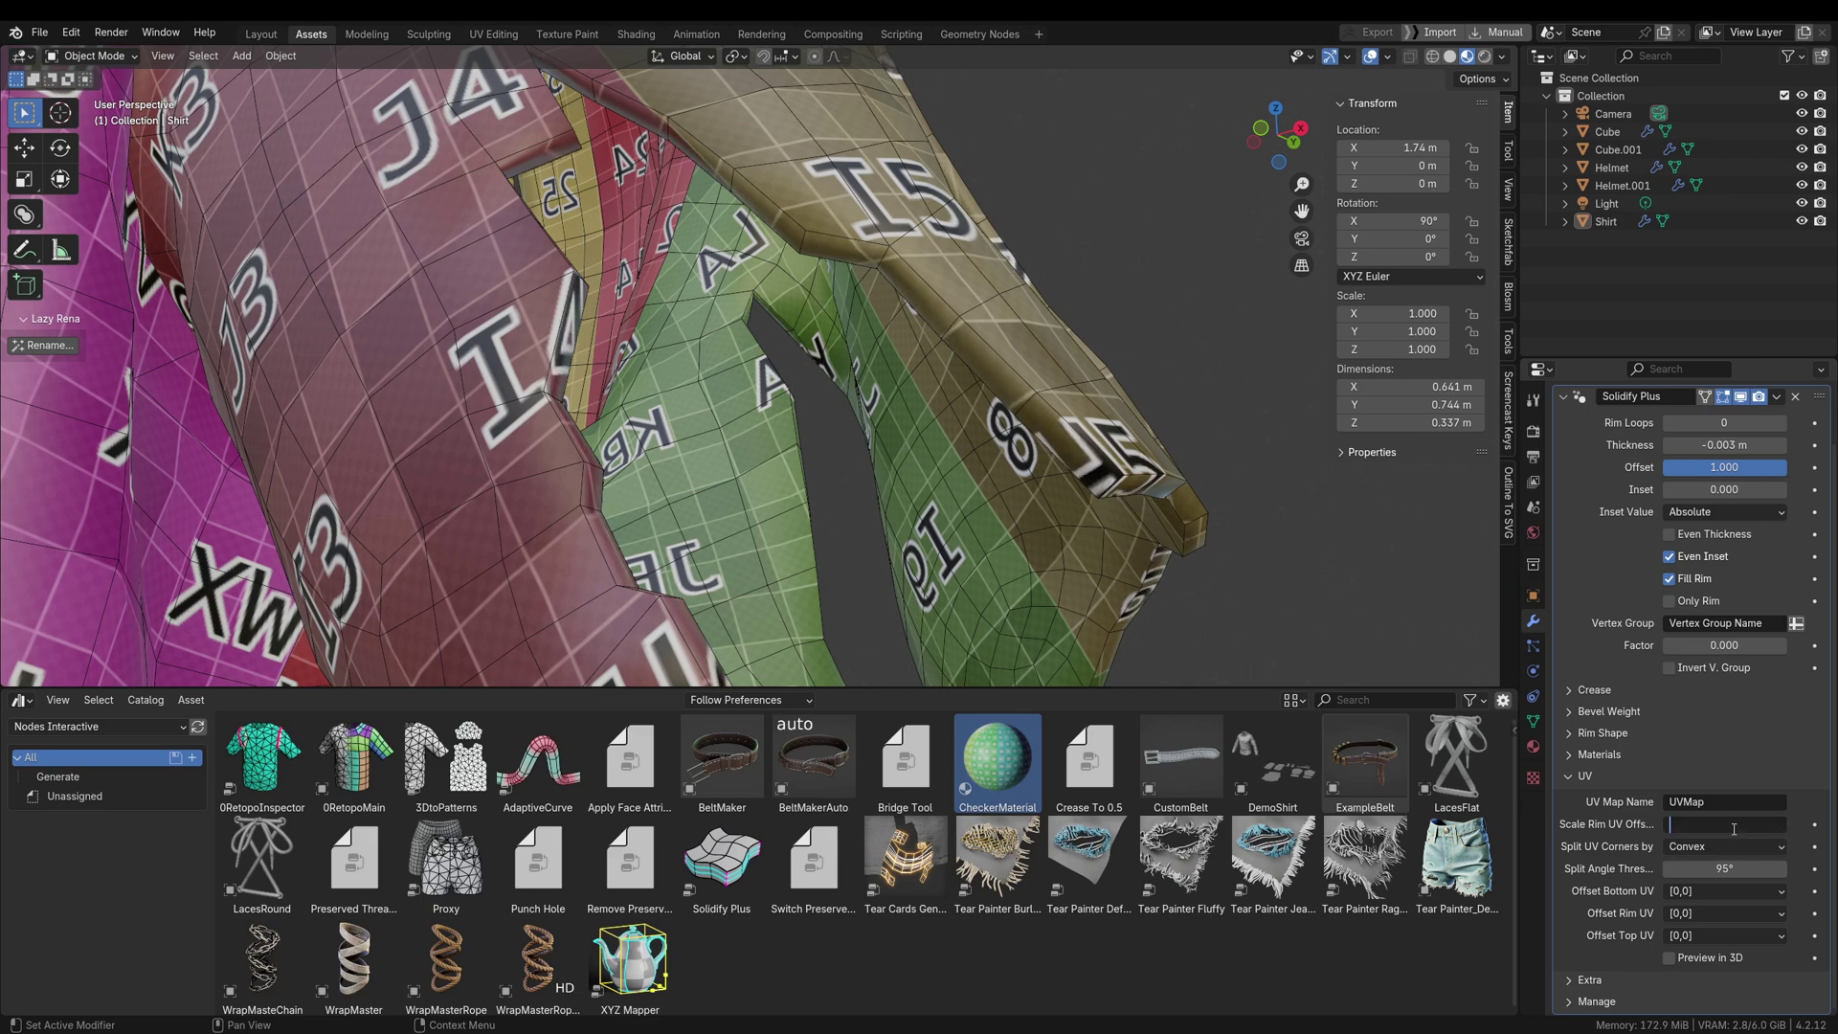
text(1)
key(Return)
Enable Preview in 3D for the shirt's UVs and apply the shirt's rotation
scroll(979, 456, down, 12)
middle_drag(651, 333, 789, 316)
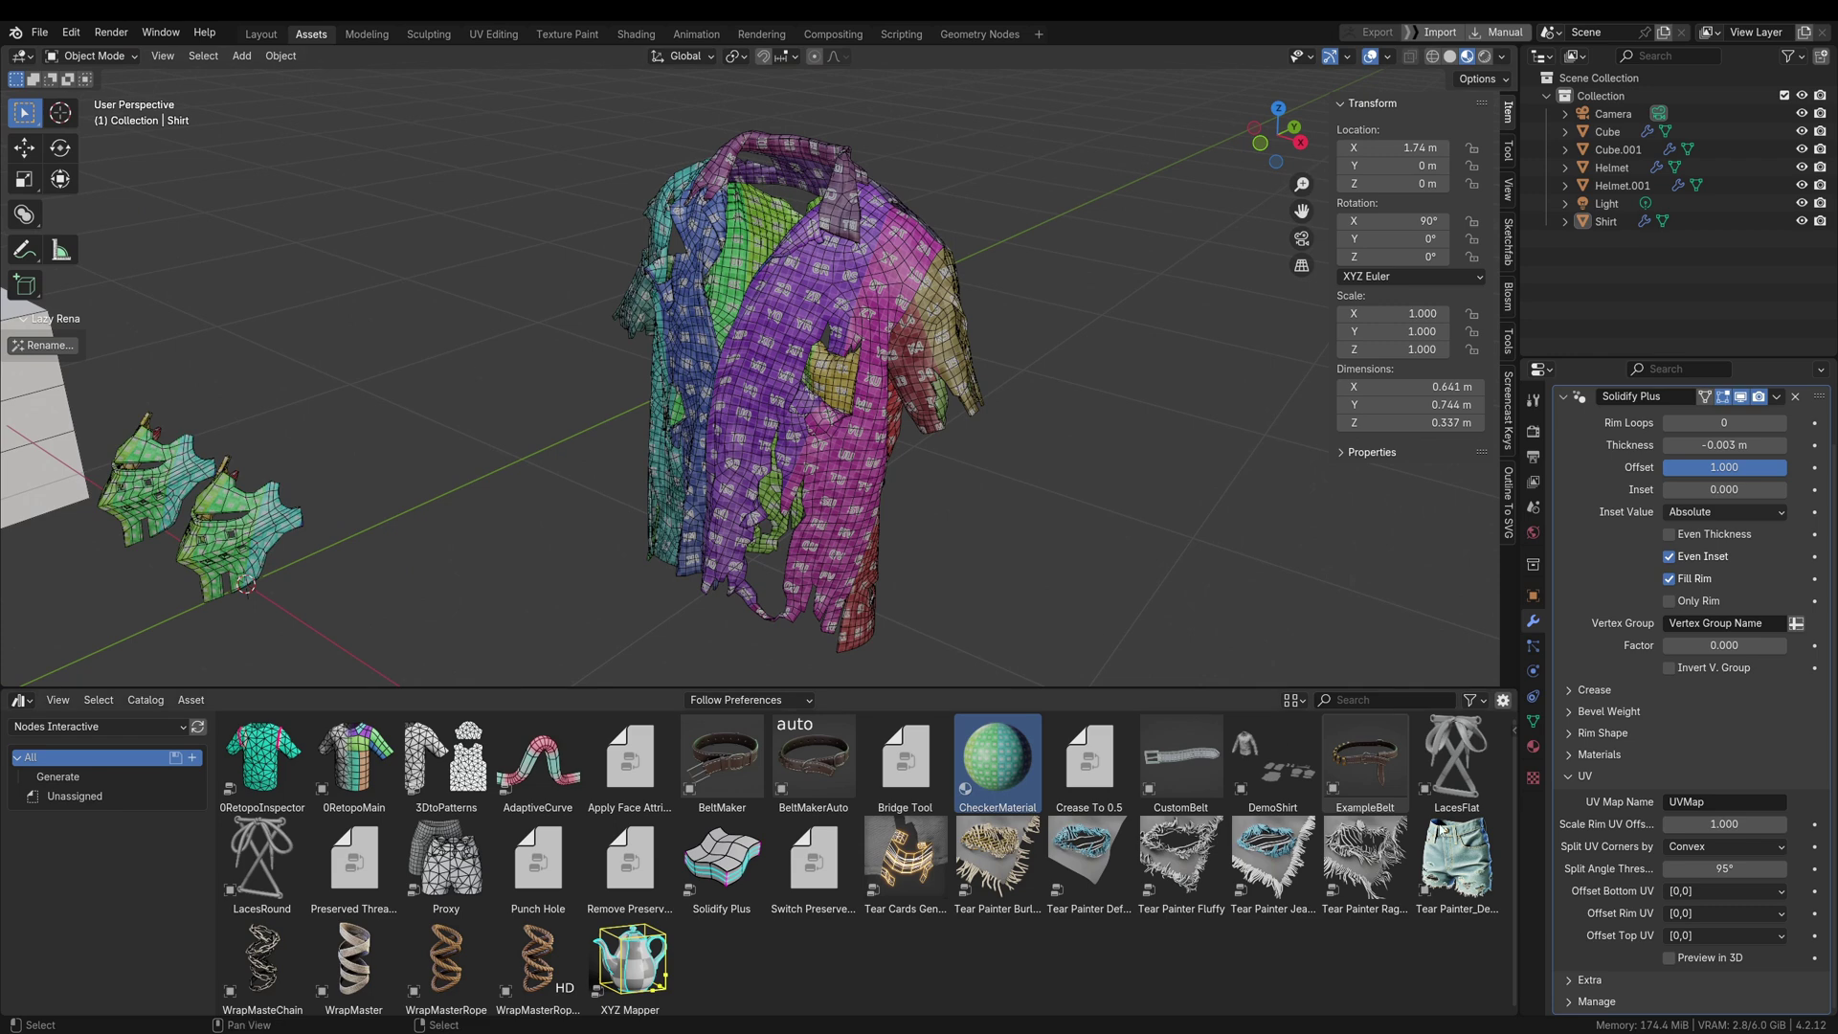
click(1672, 965)
click(734, 503)
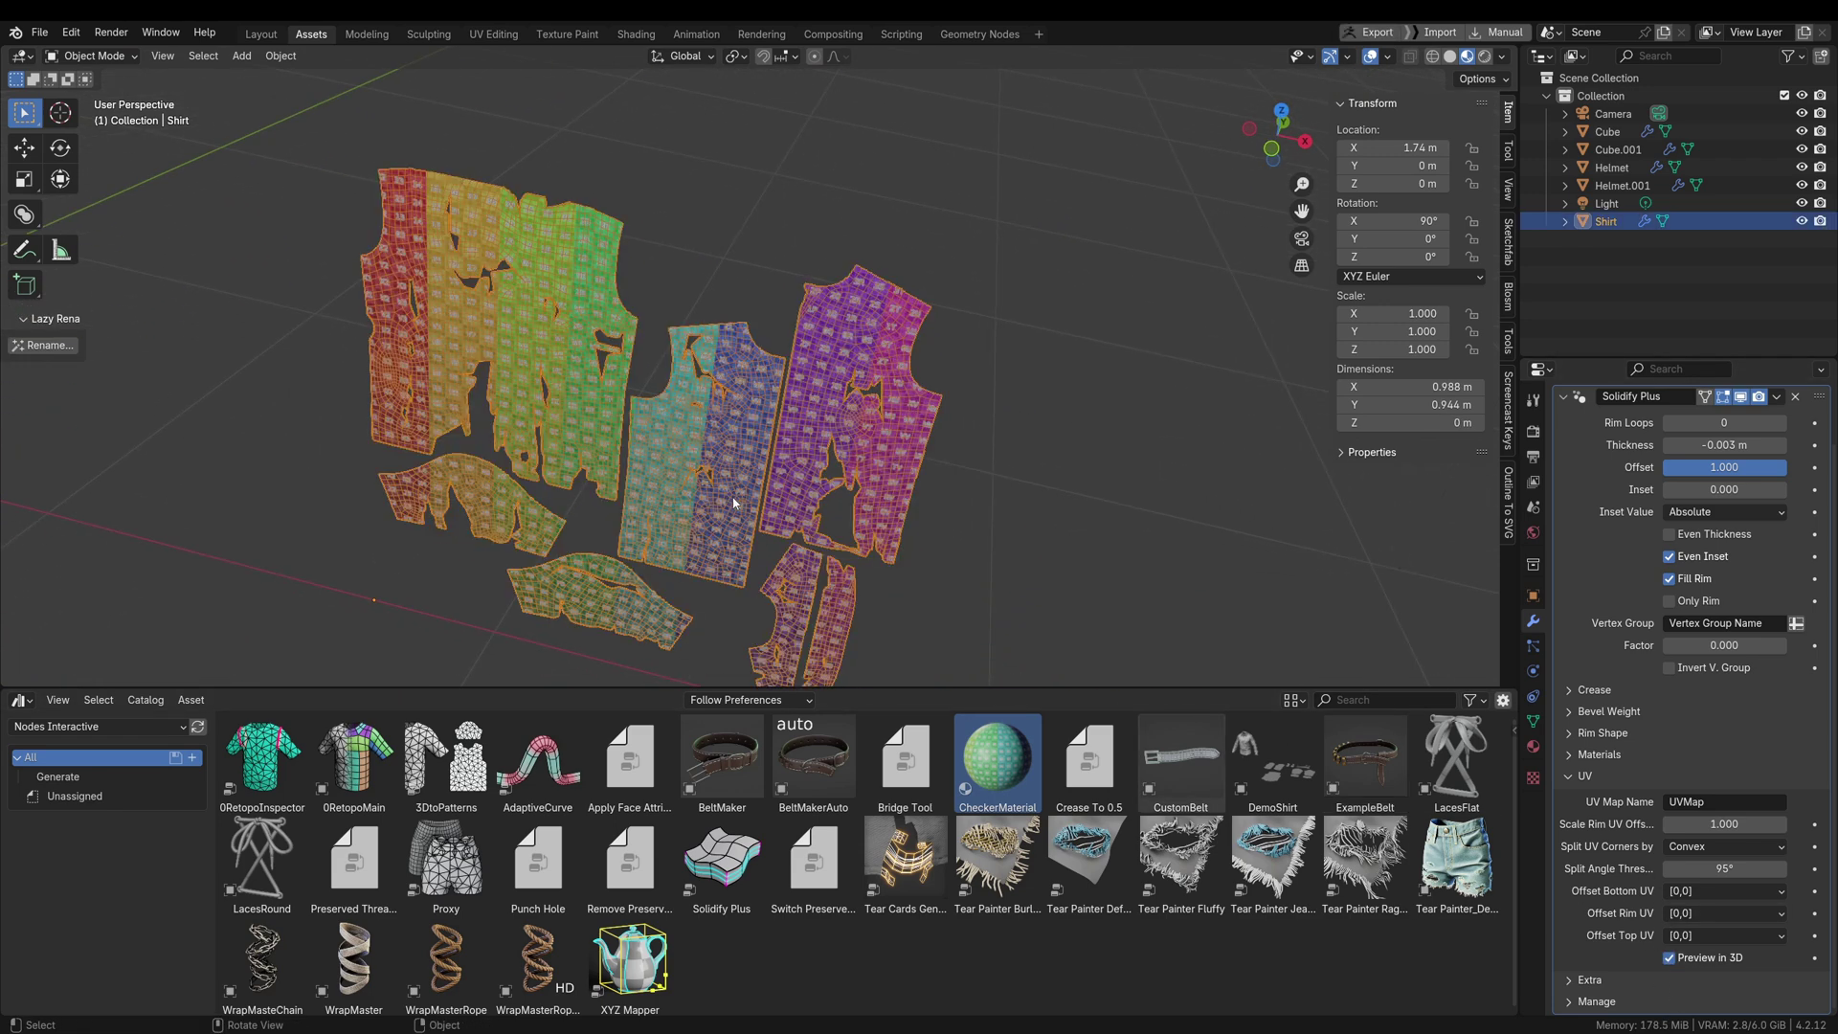
middle_drag(734, 502, 705, 398)
key(ctrl+a)
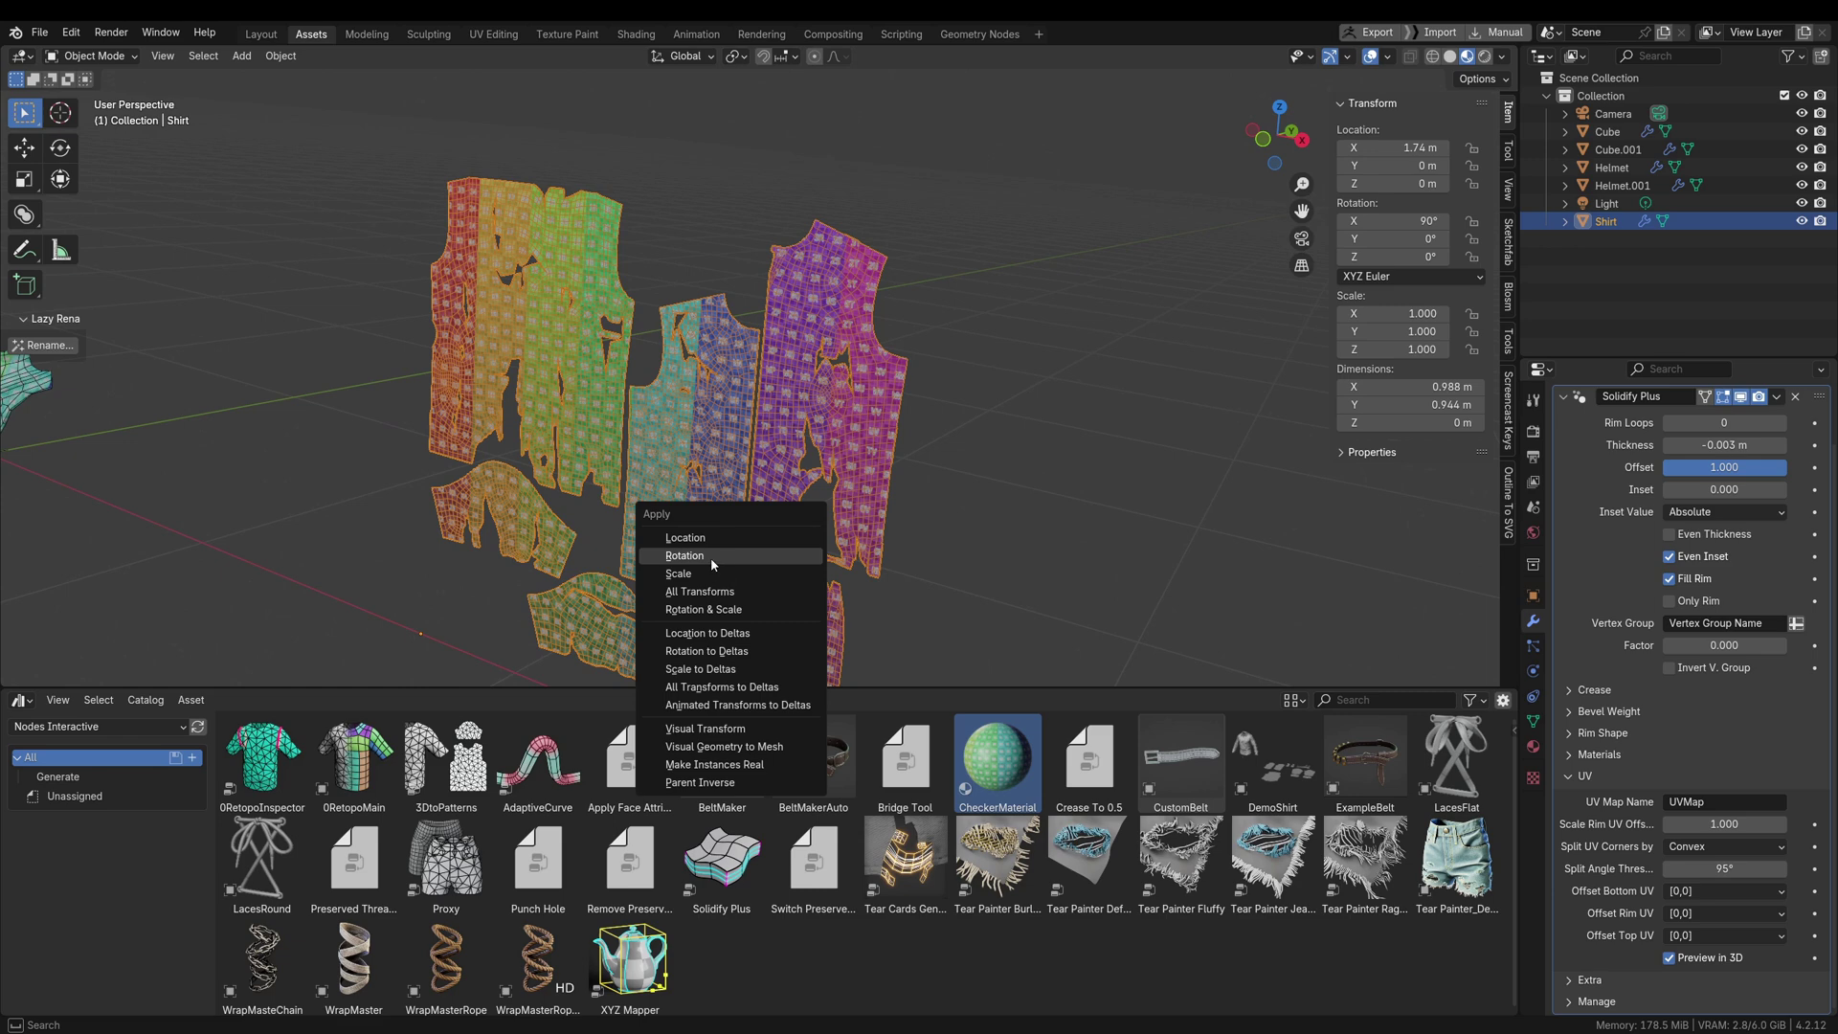
click(711, 560)
Set Split UV Corners by to None and inspect a torn lower edge of the flattened shirt from the top view
middle_drag(727, 315, 769, 486)
shift+middle_drag(769, 485, 523, 78)
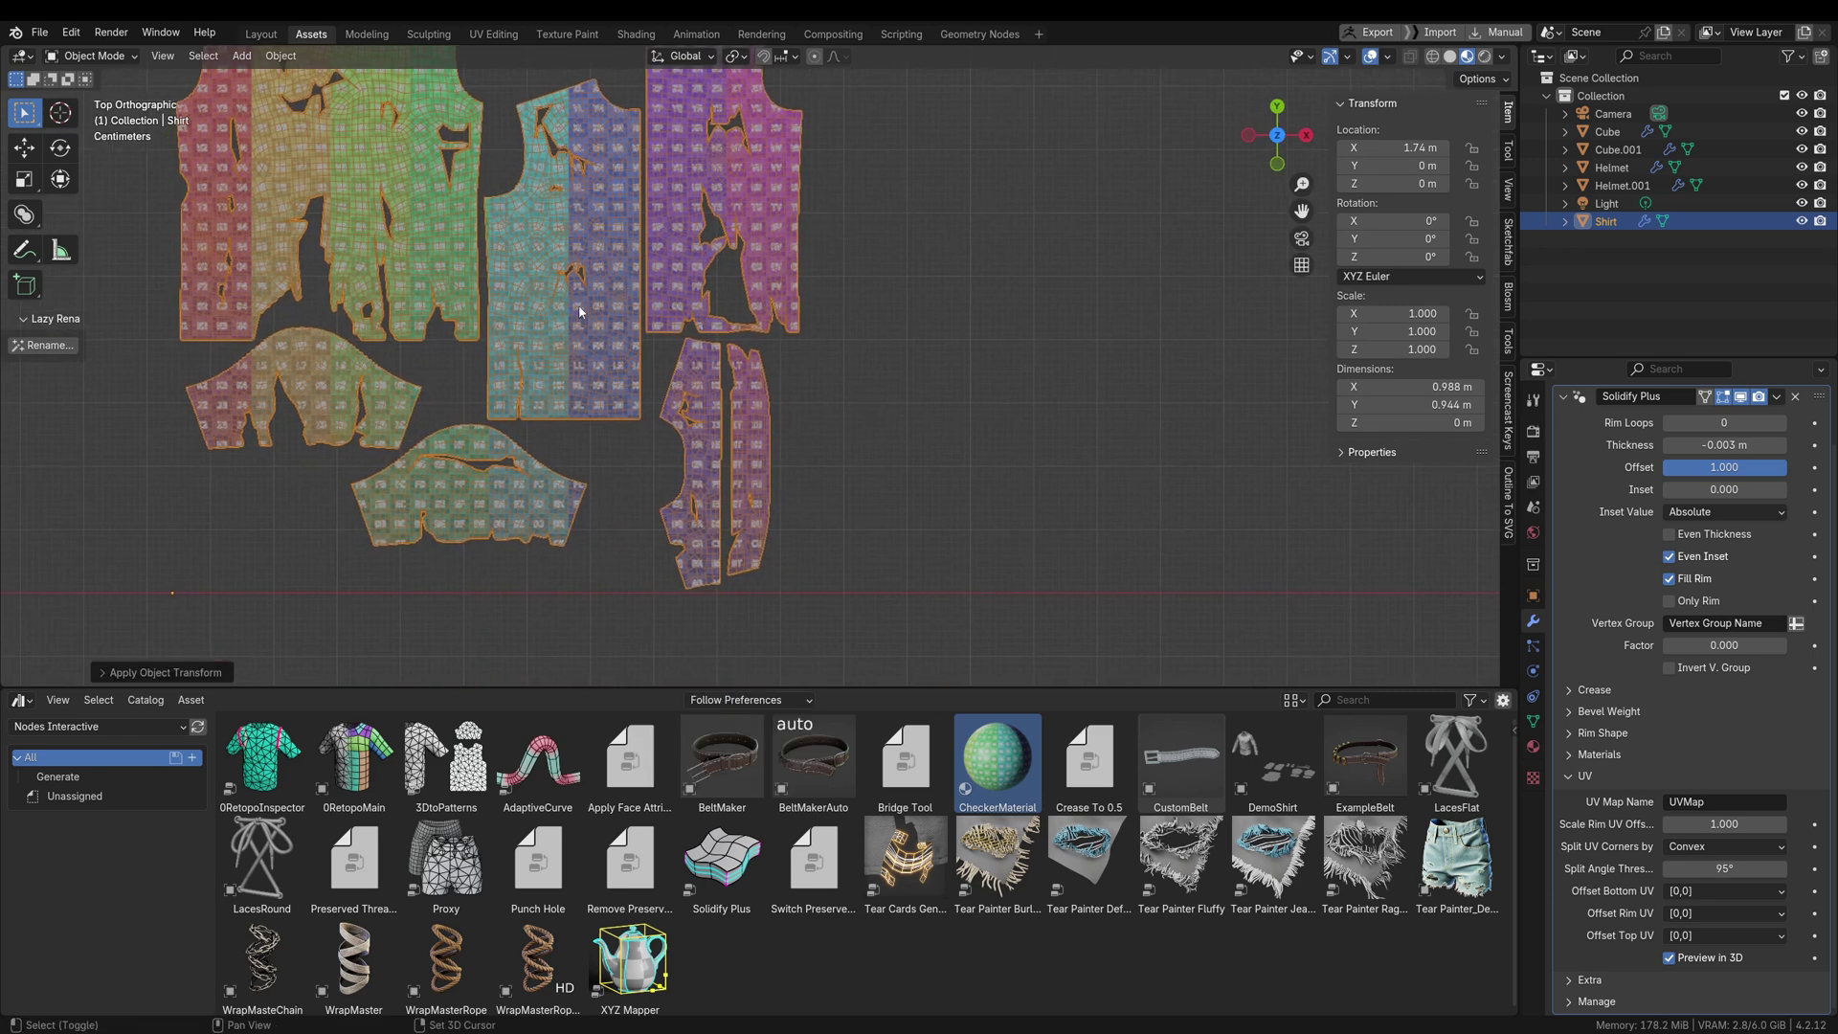
shift+middle_drag(579, 312, 875, 488)
ctrl+middle_drag(685, 505, 676, 297)
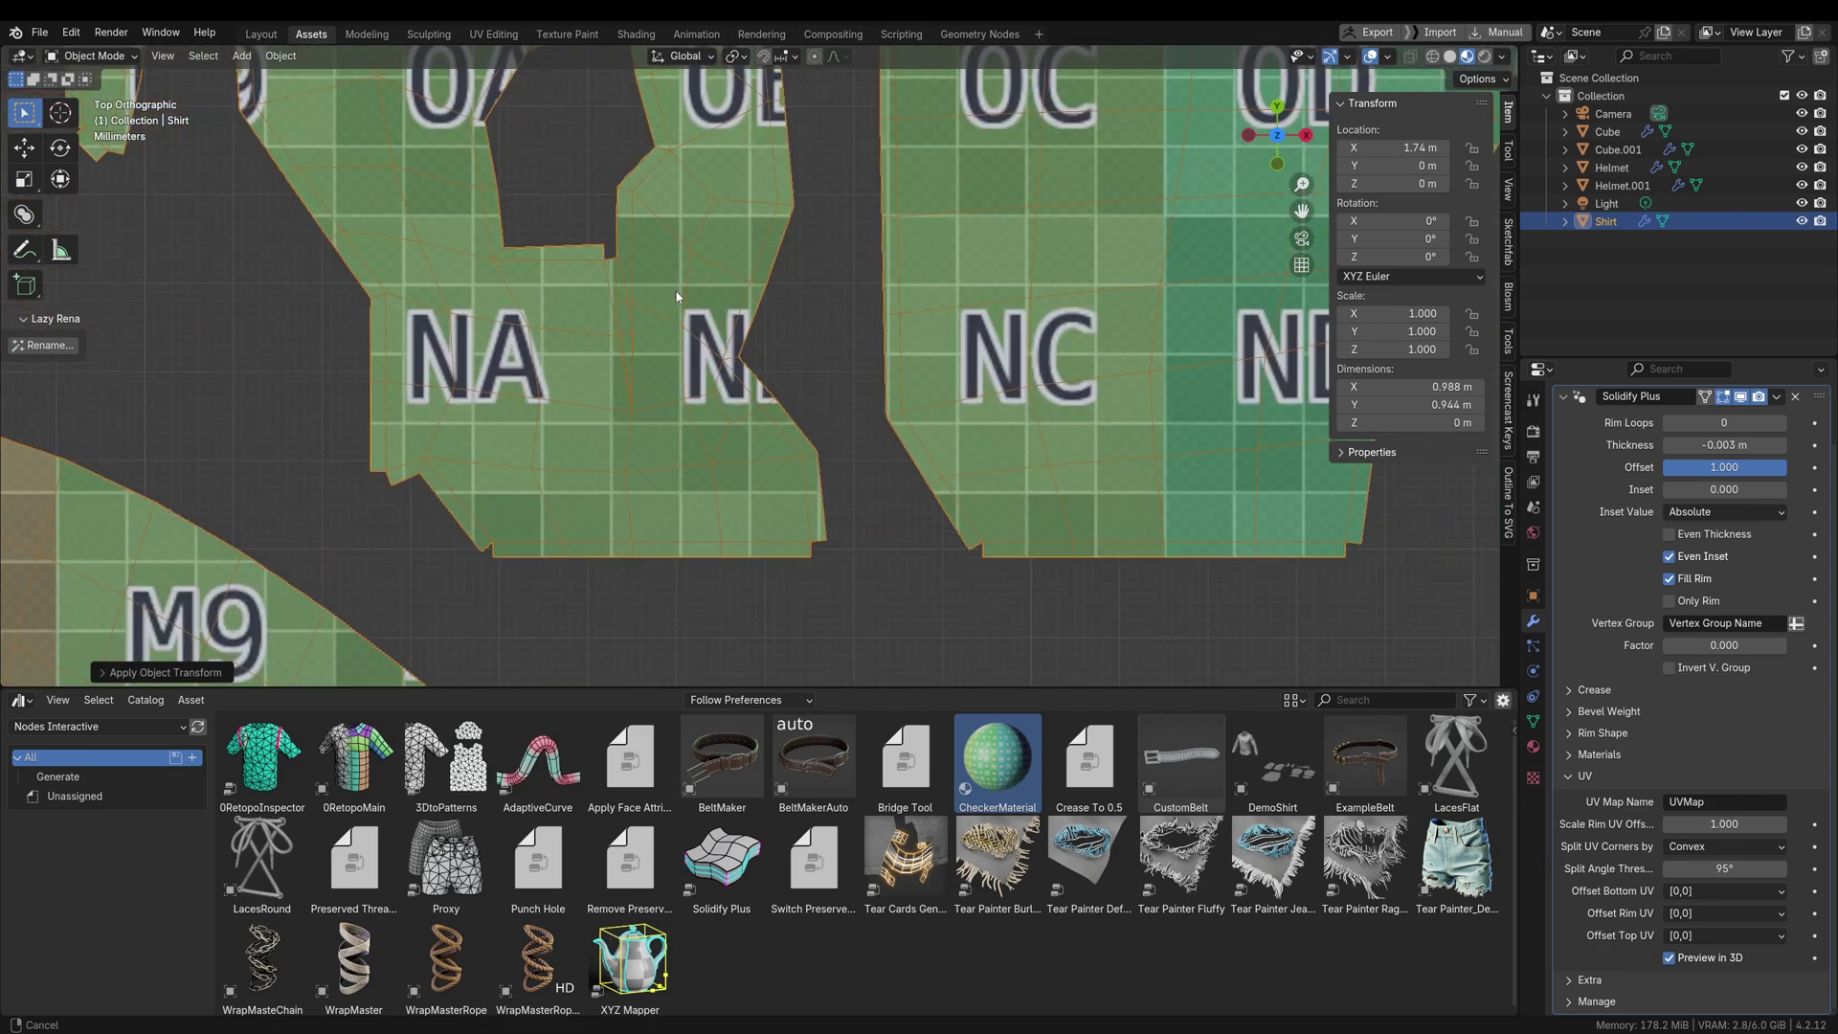
scroll(539, 524, up, 2)
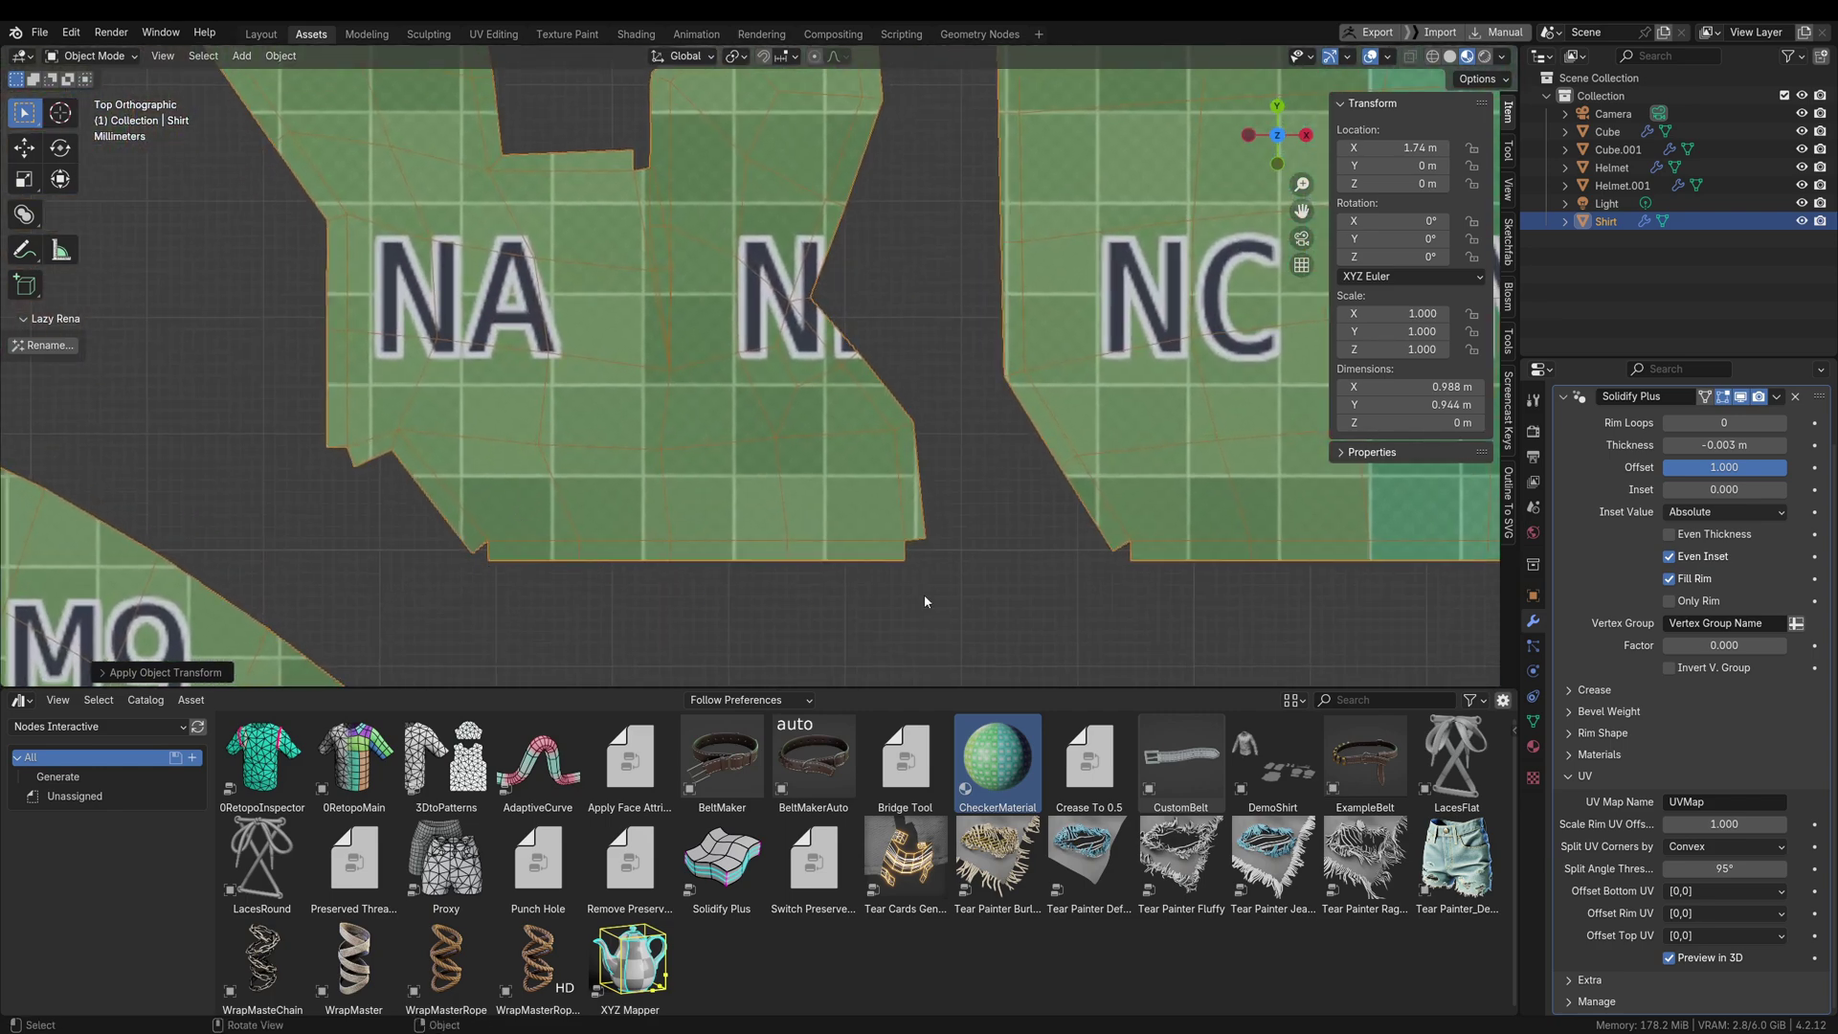
click(1694, 841)
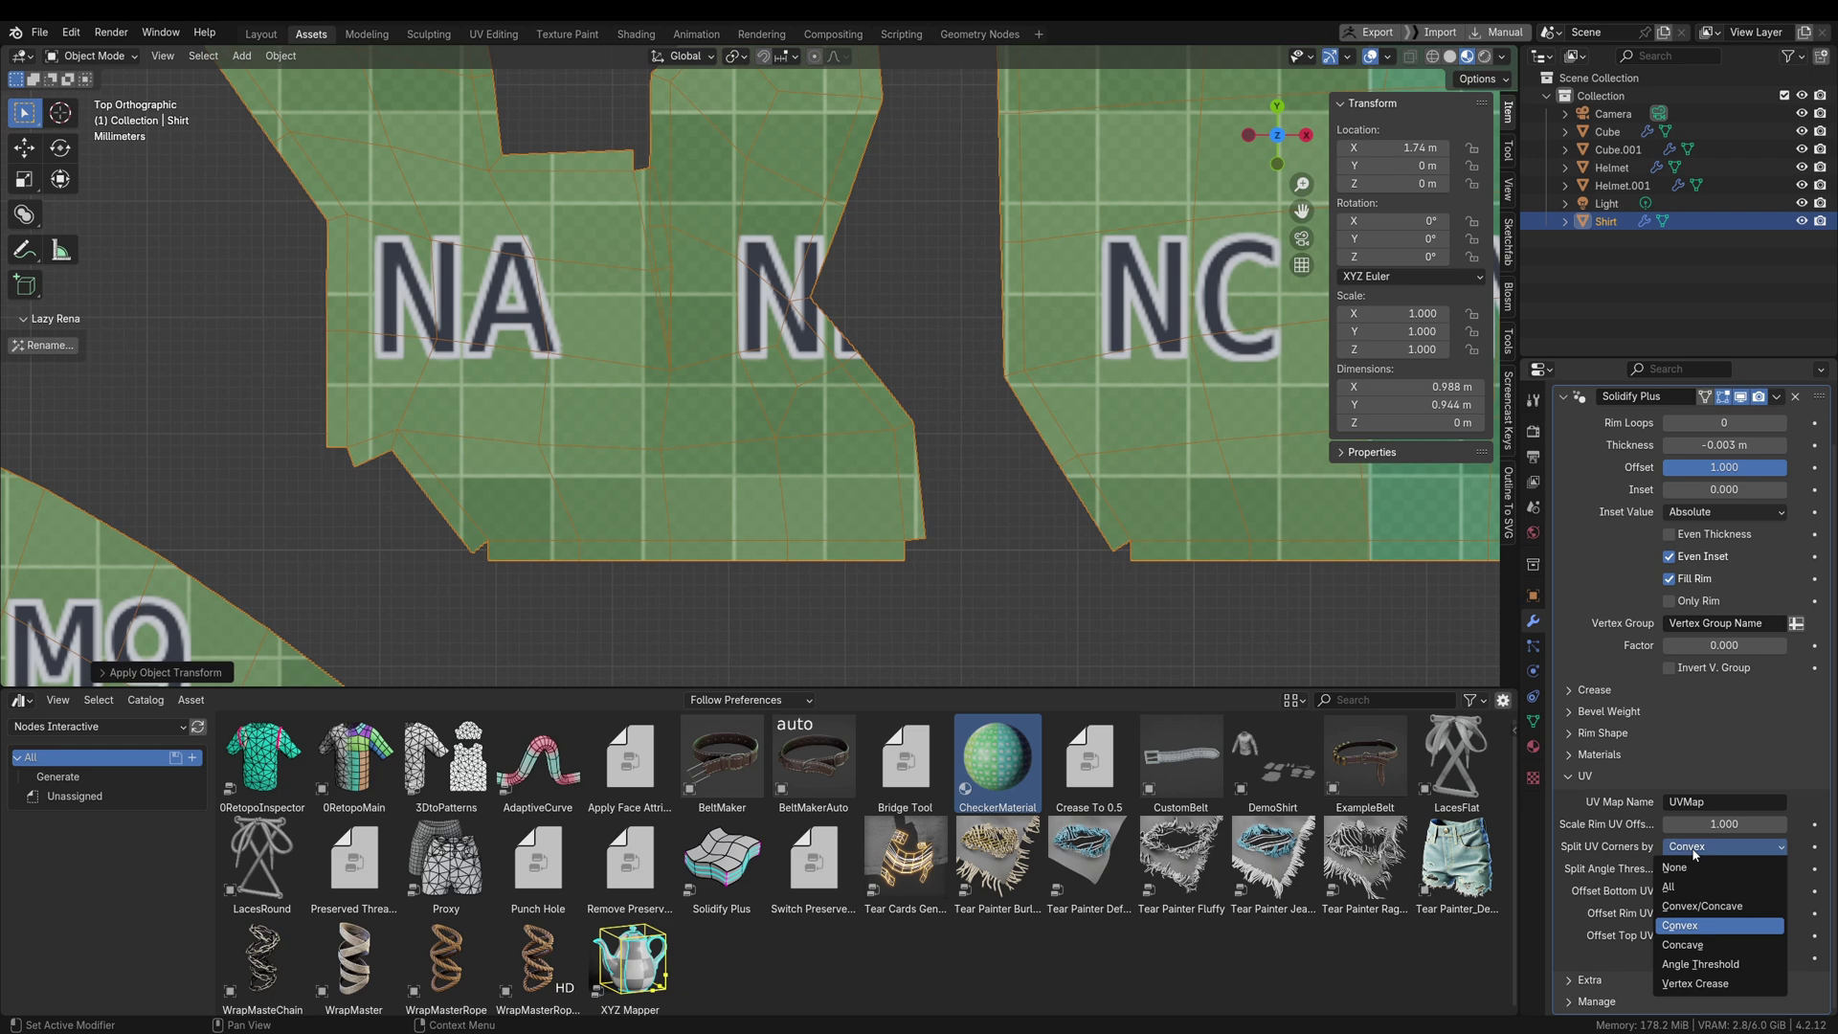
click(1699, 869)
scroll(907, 552, up, 3)
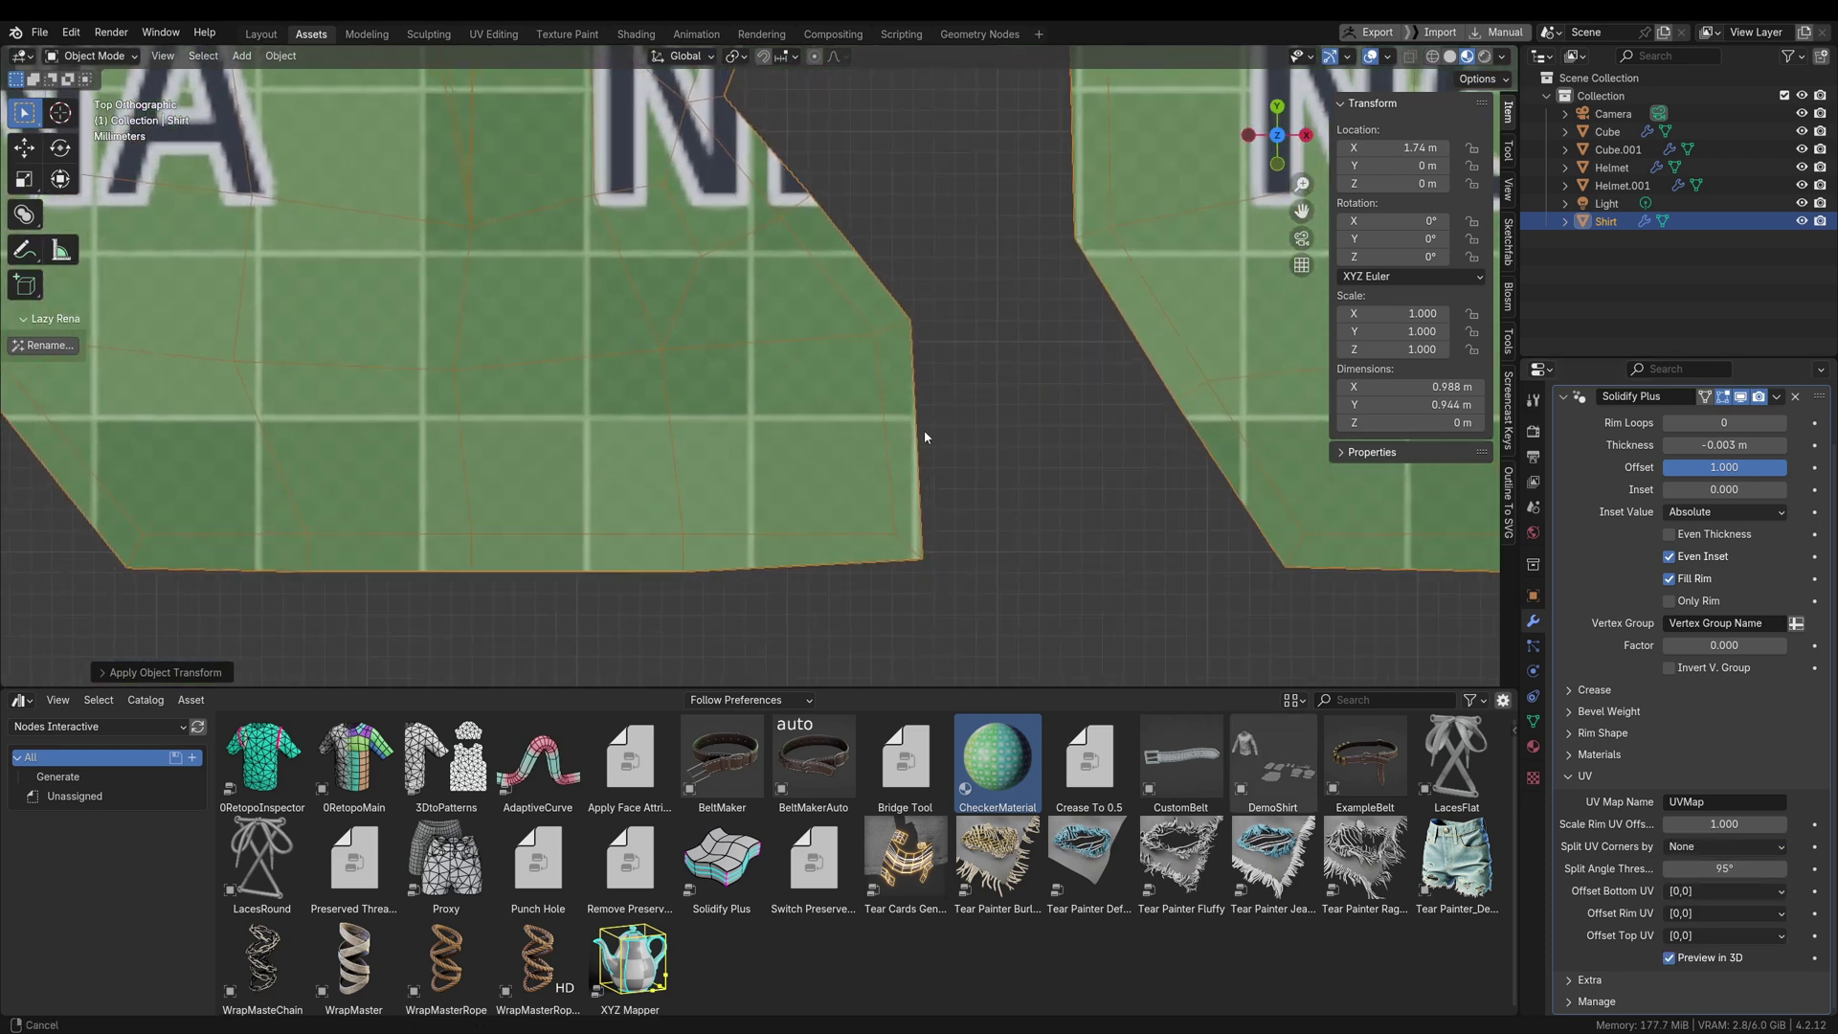
Set Split UV Corners by to Convex and examine the rim corners along the torn edges
click(1716, 846)
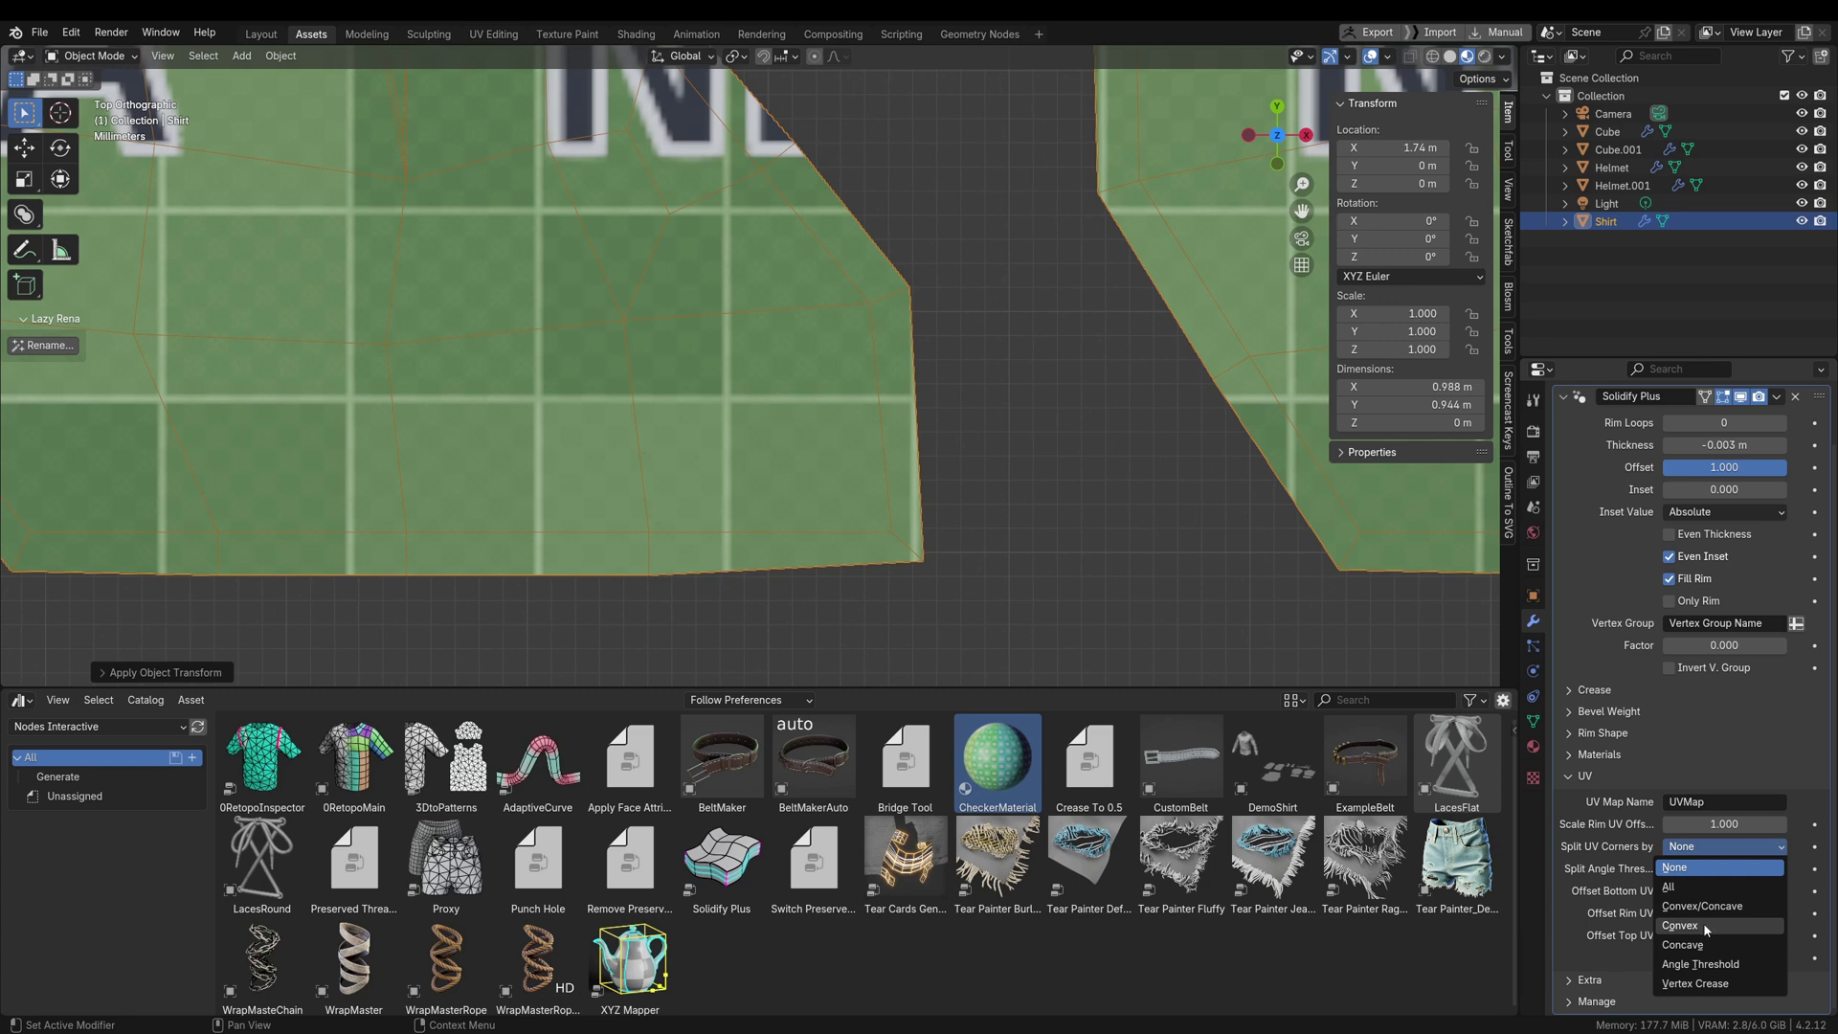
click(1703, 922)
scroll(923, 534, down, 4)
shift+middle_drag(957, 455, 1007, 621)
Try the All option for splitting the shirt's UV corners and return the setting to None
click(1687, 848)
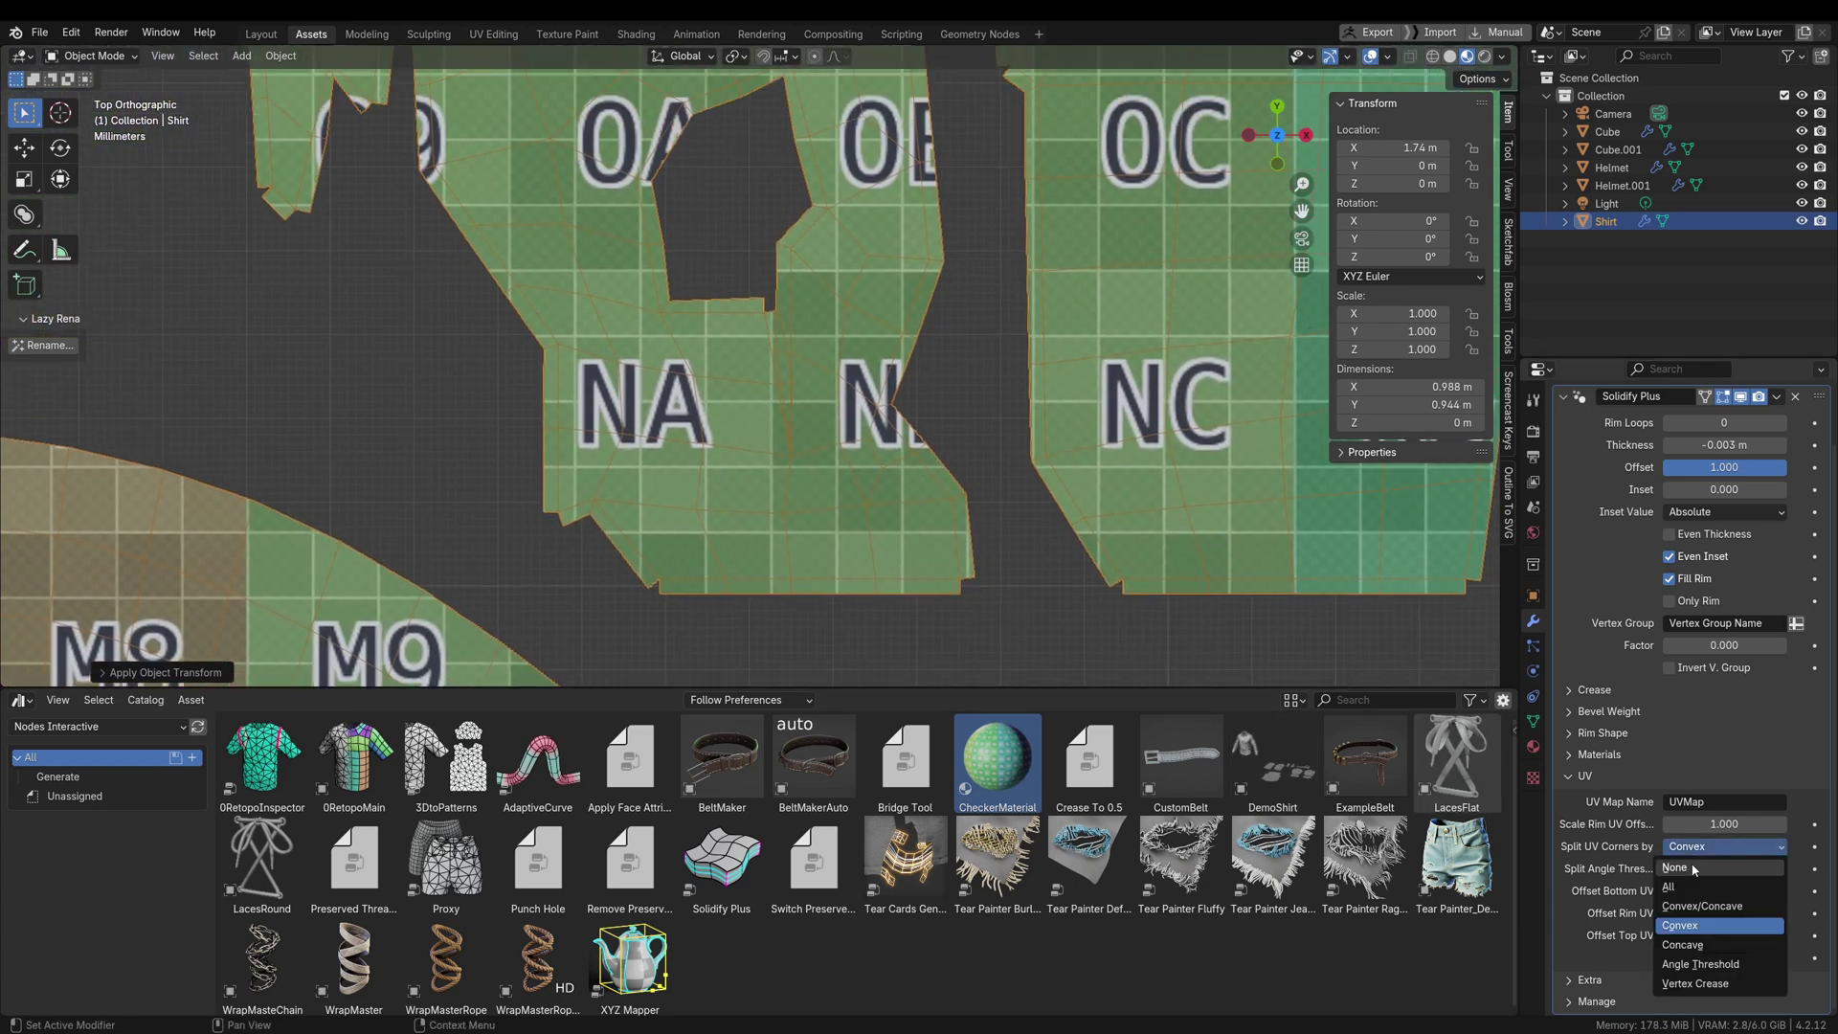
click(1681, 885)
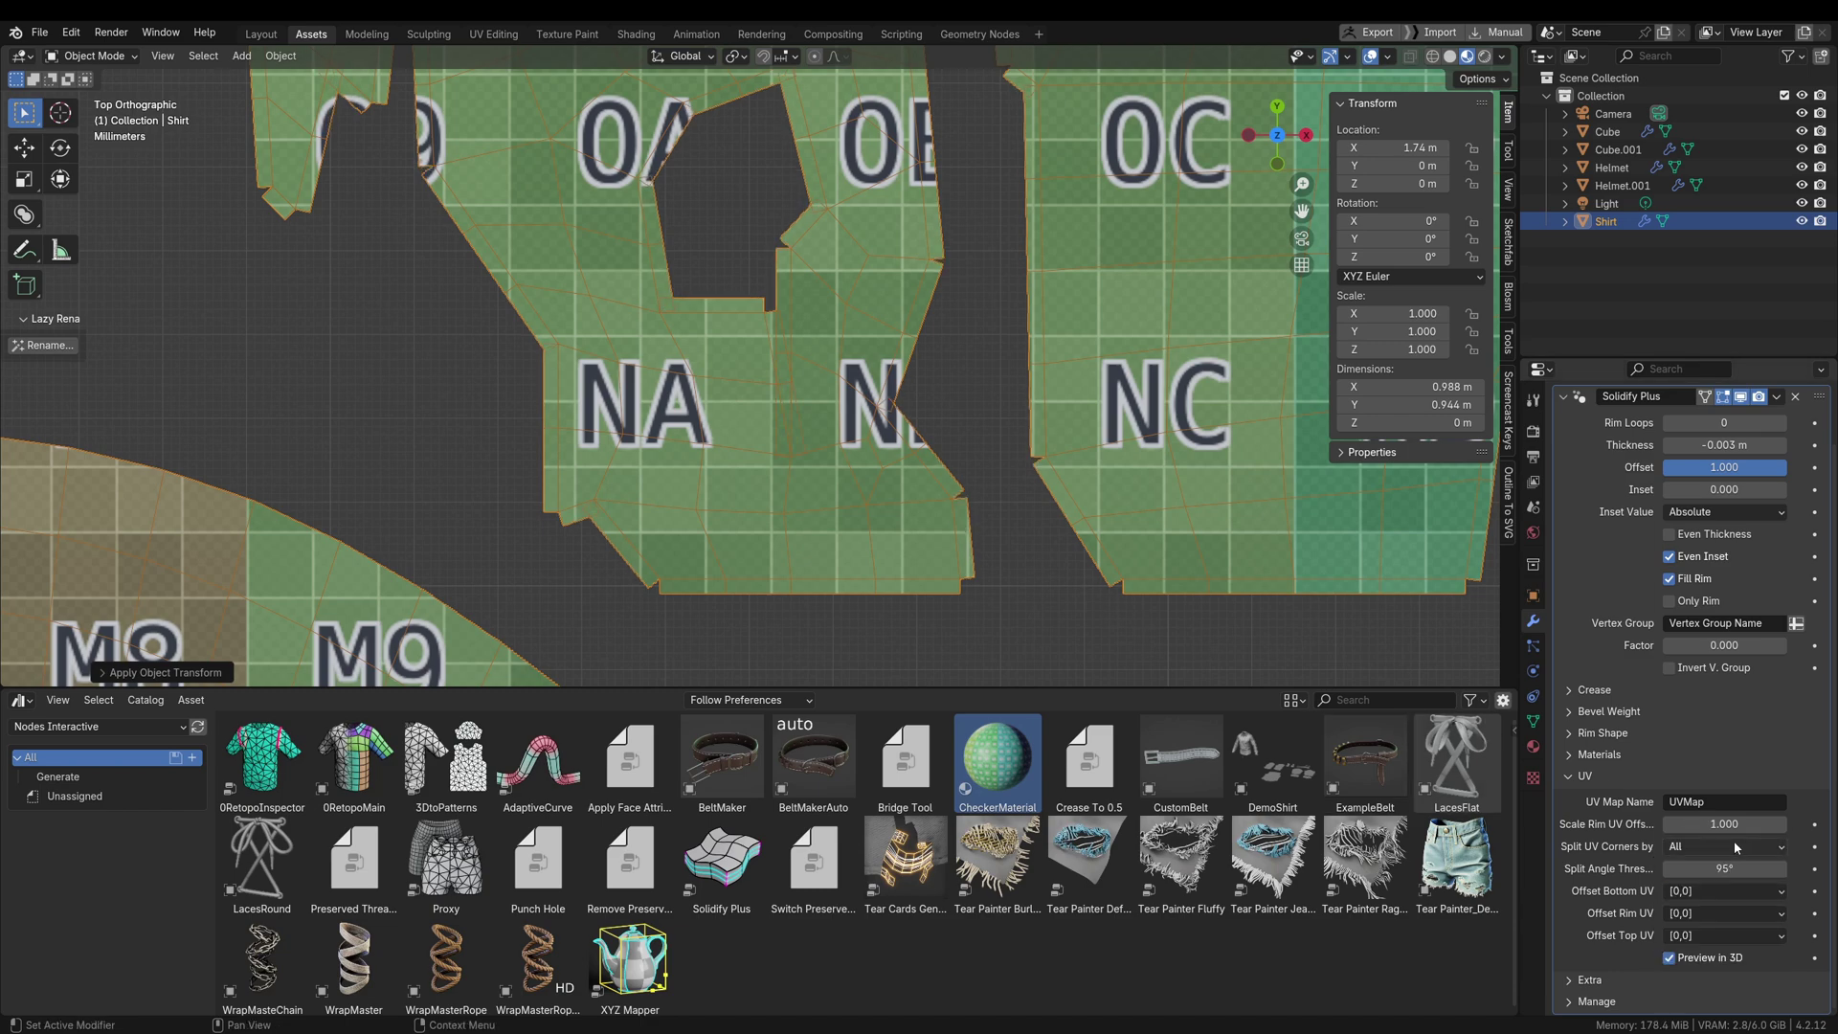
click(1734, 846)
click(1699, 865)
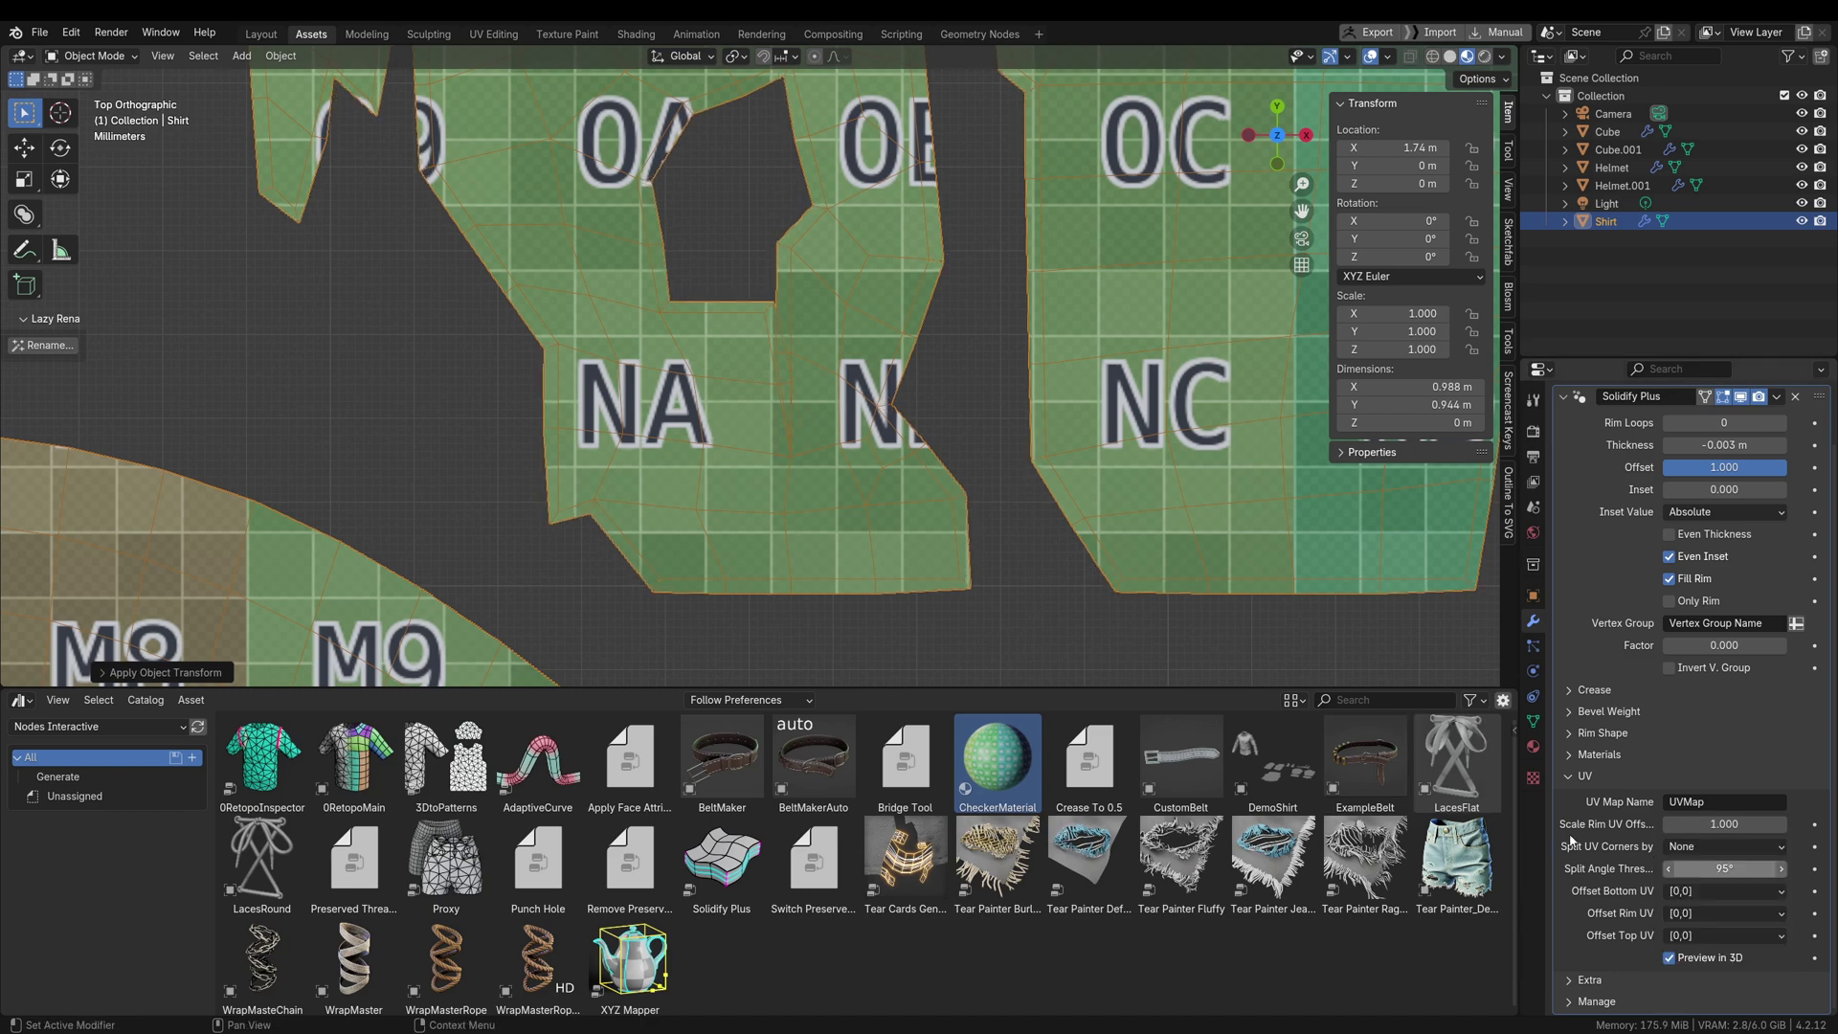
Set Offset Top UV to [2,0] for the shirt and open the Offset Rim UV options
scroll(810, 626, down, 8)
scroll(882, 319, down, 8)
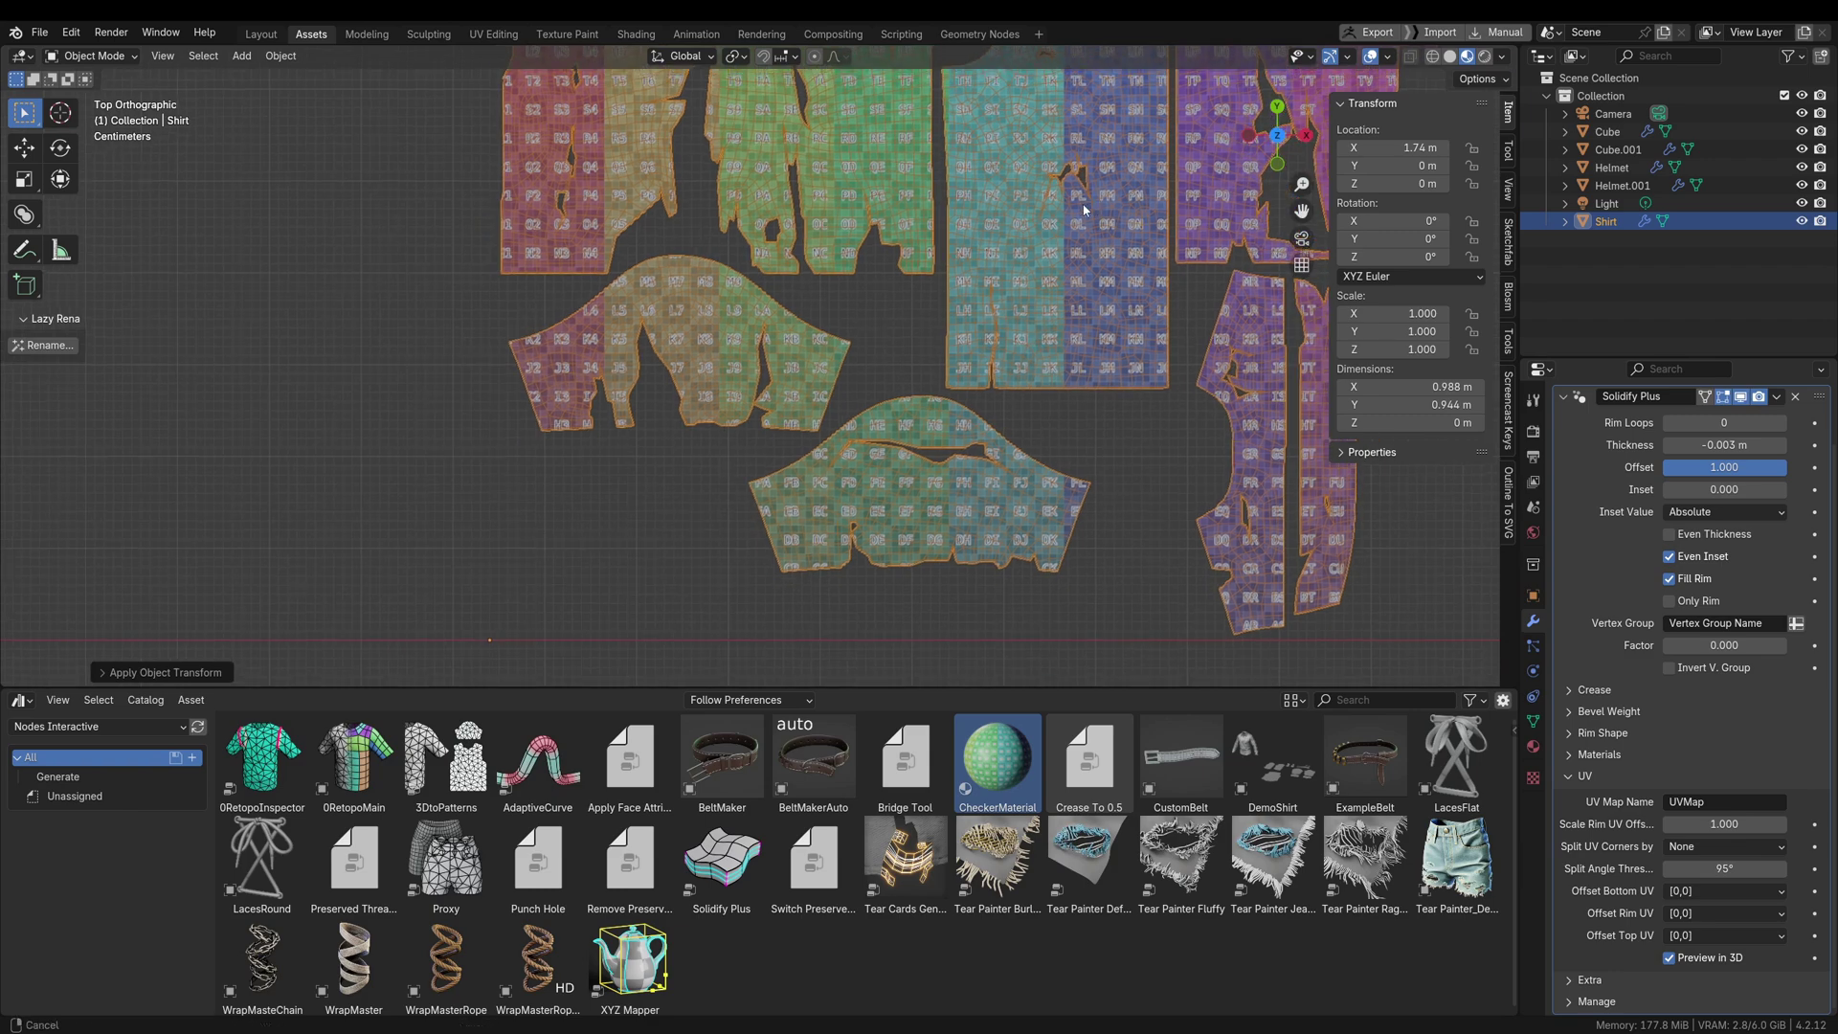
shift+middle_drag(803, 264, 852, 341)
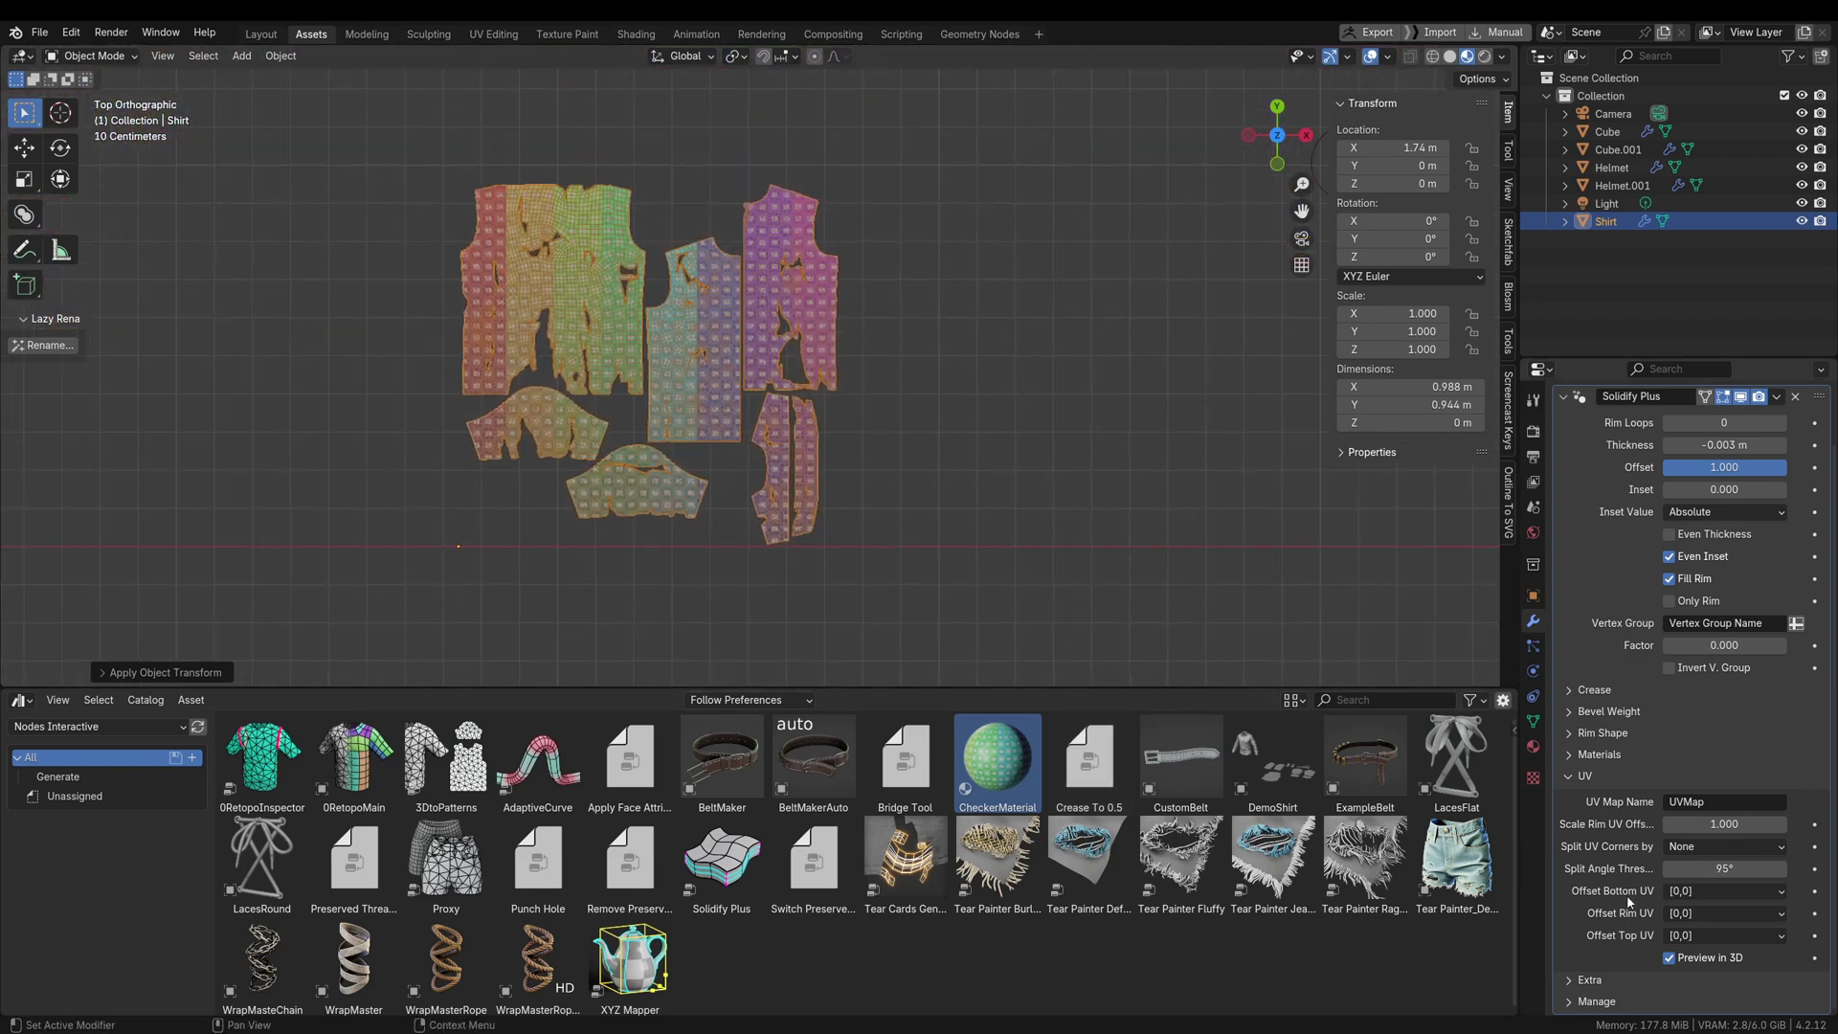
click(1715, 933)
click(1698, 800)
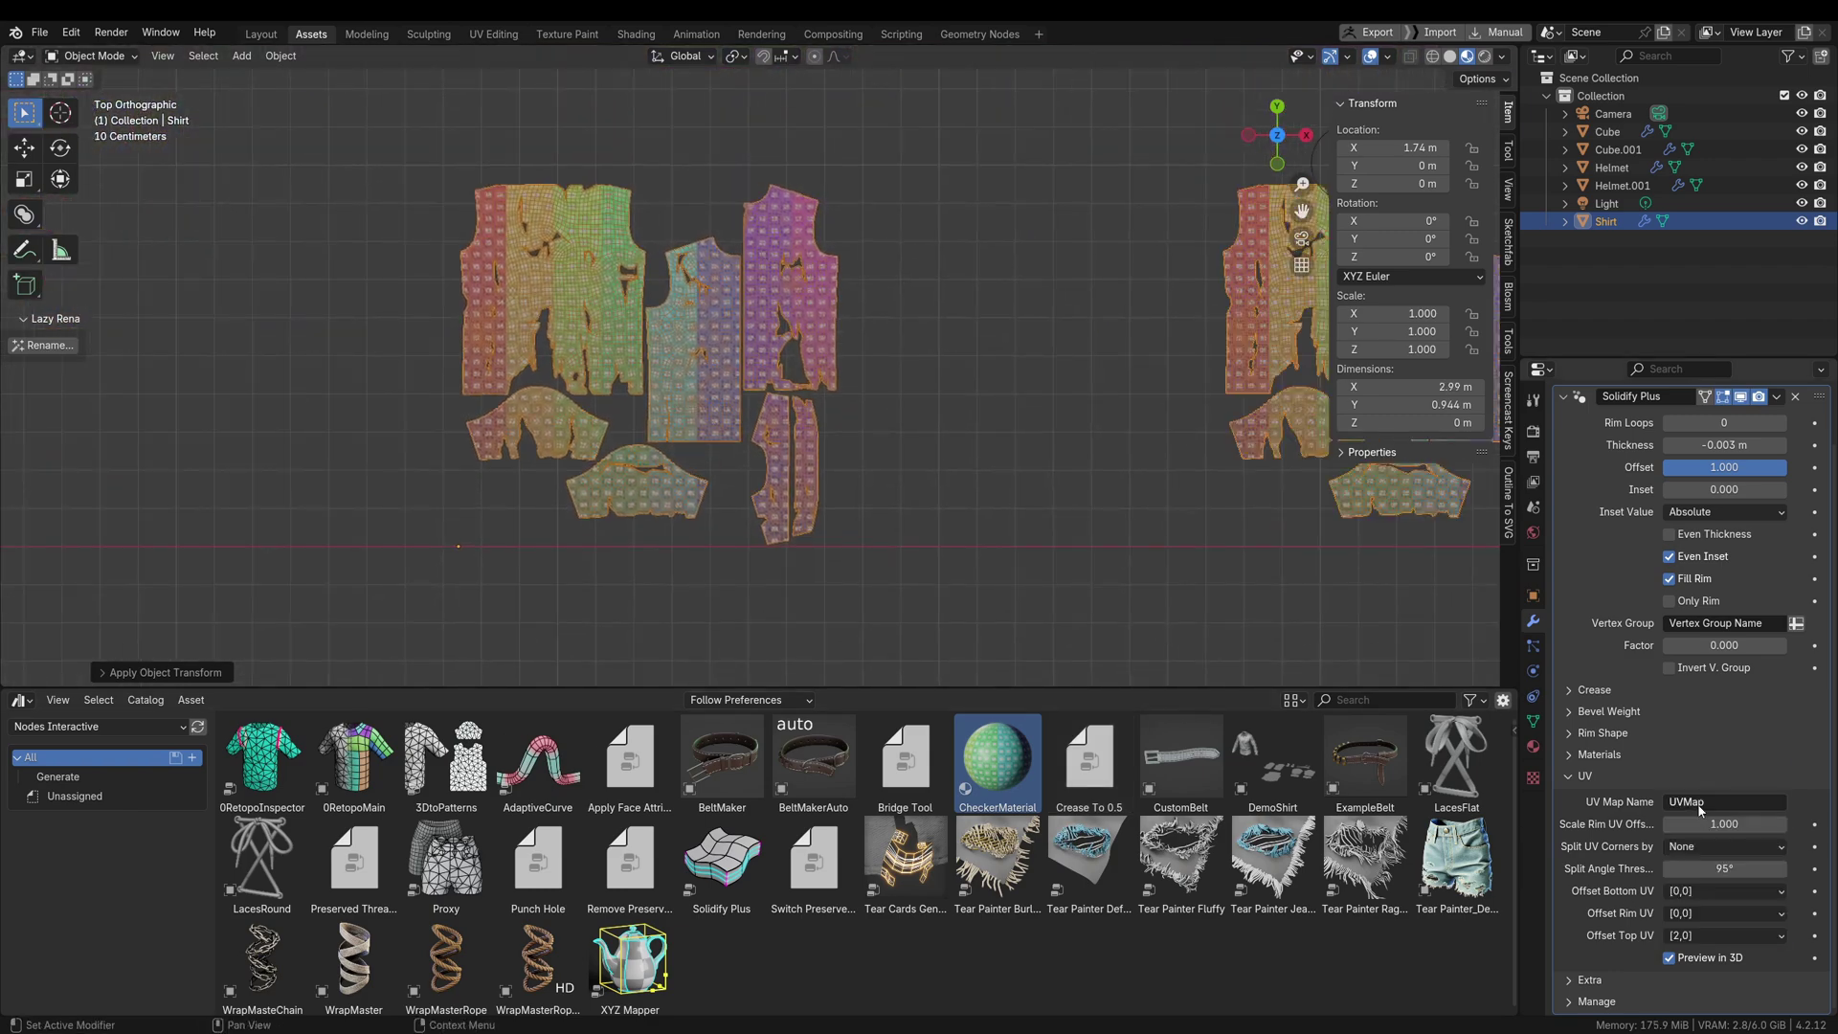
shift+middle_drag(1028, 457, 779, 495)
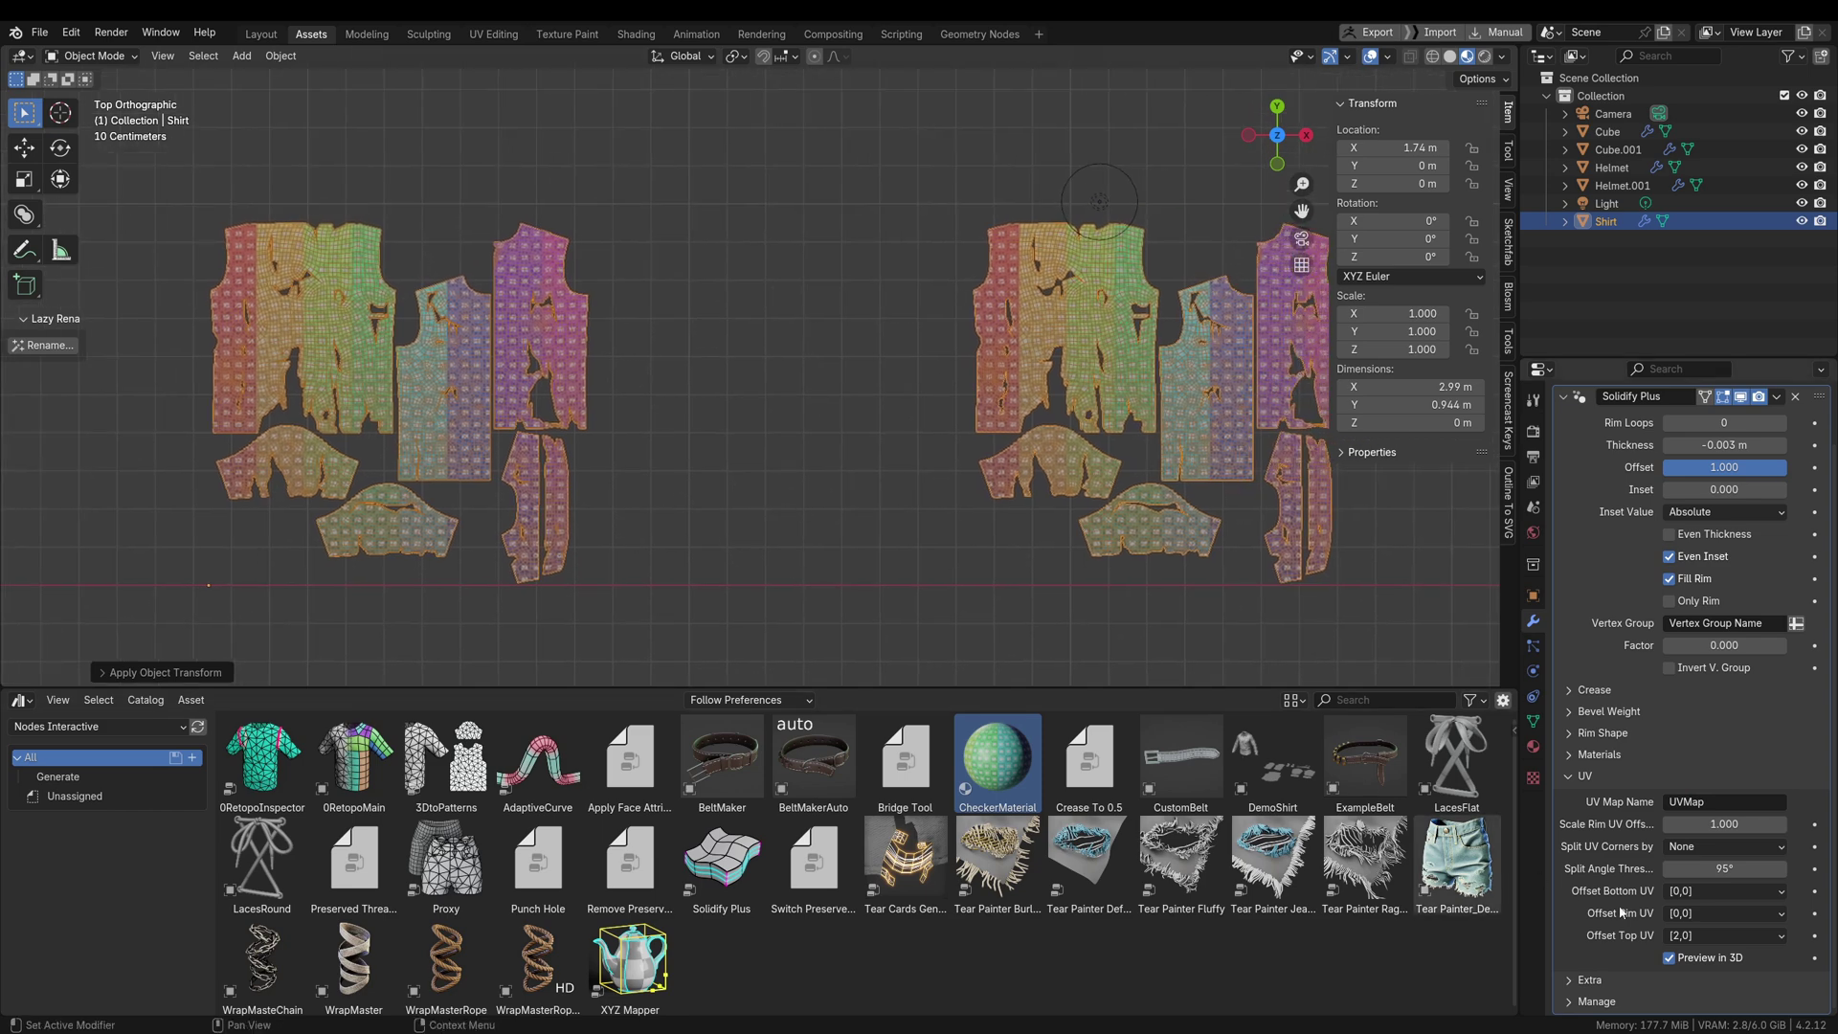
click(1701, 914)
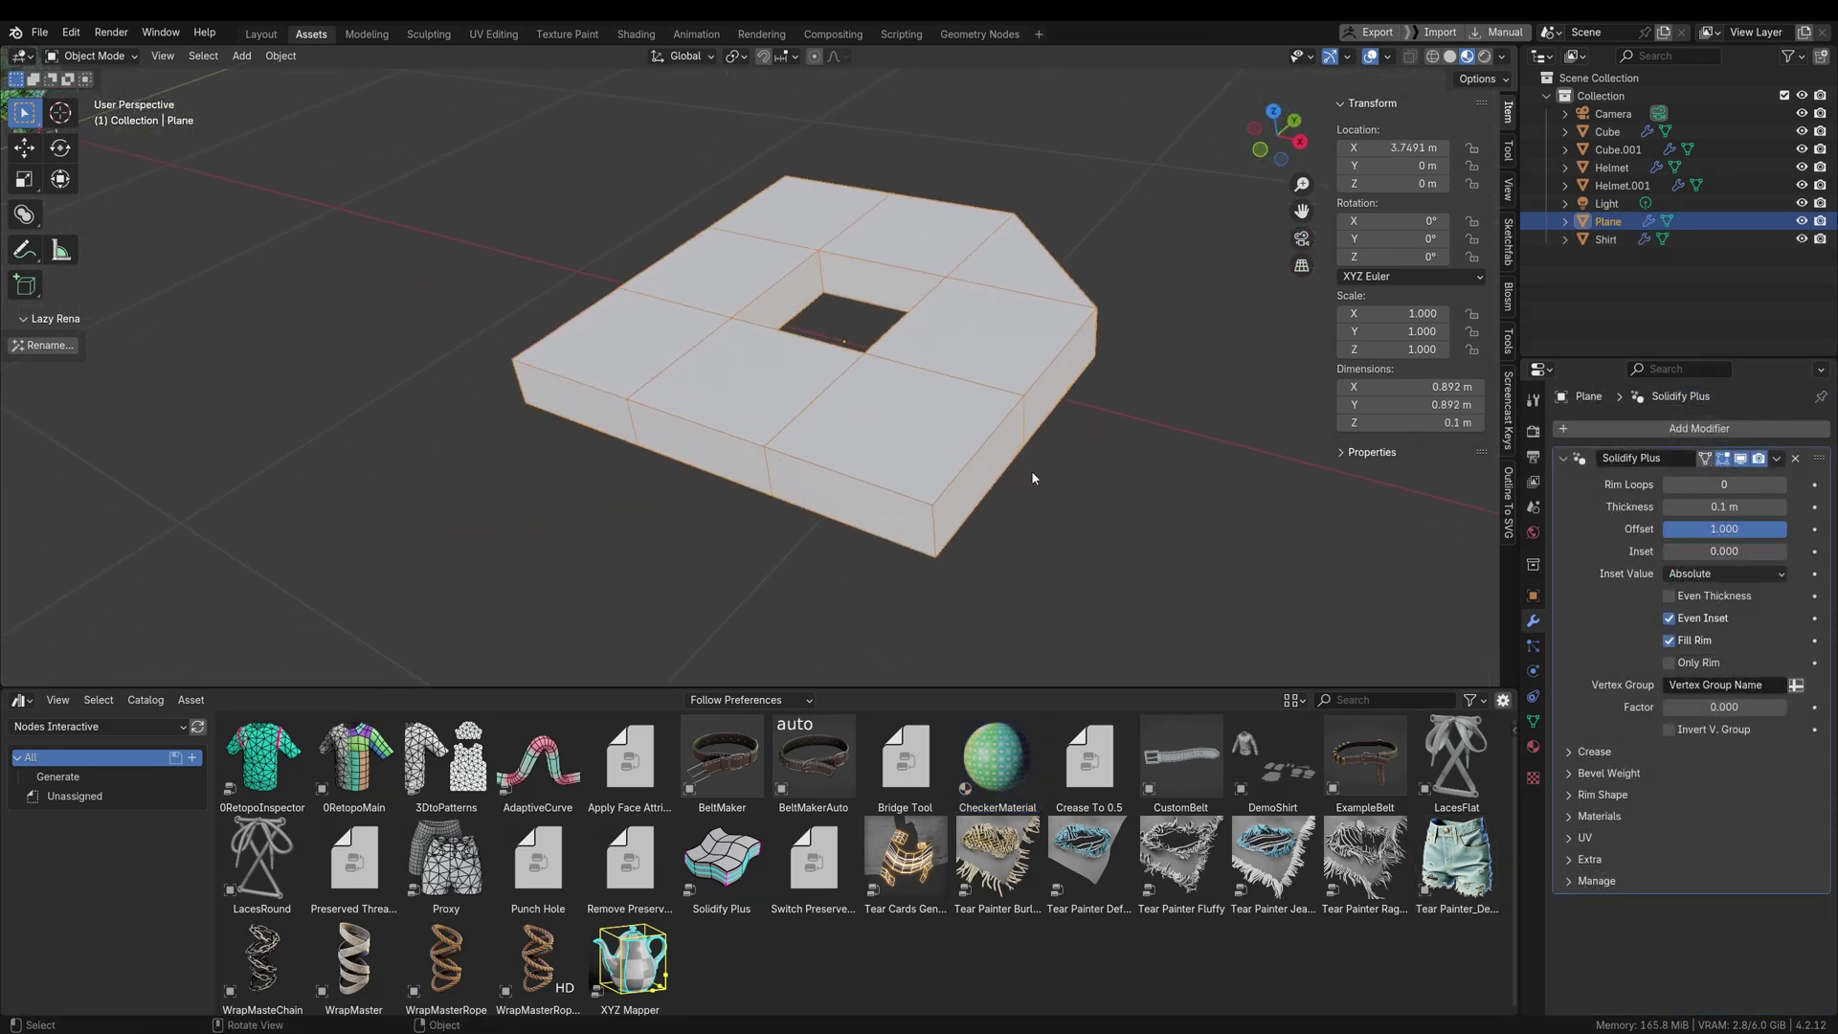
Deselect the plane and set its Solidify Plus Rim Loops to 4
scroll(1033, 478, up, 1)
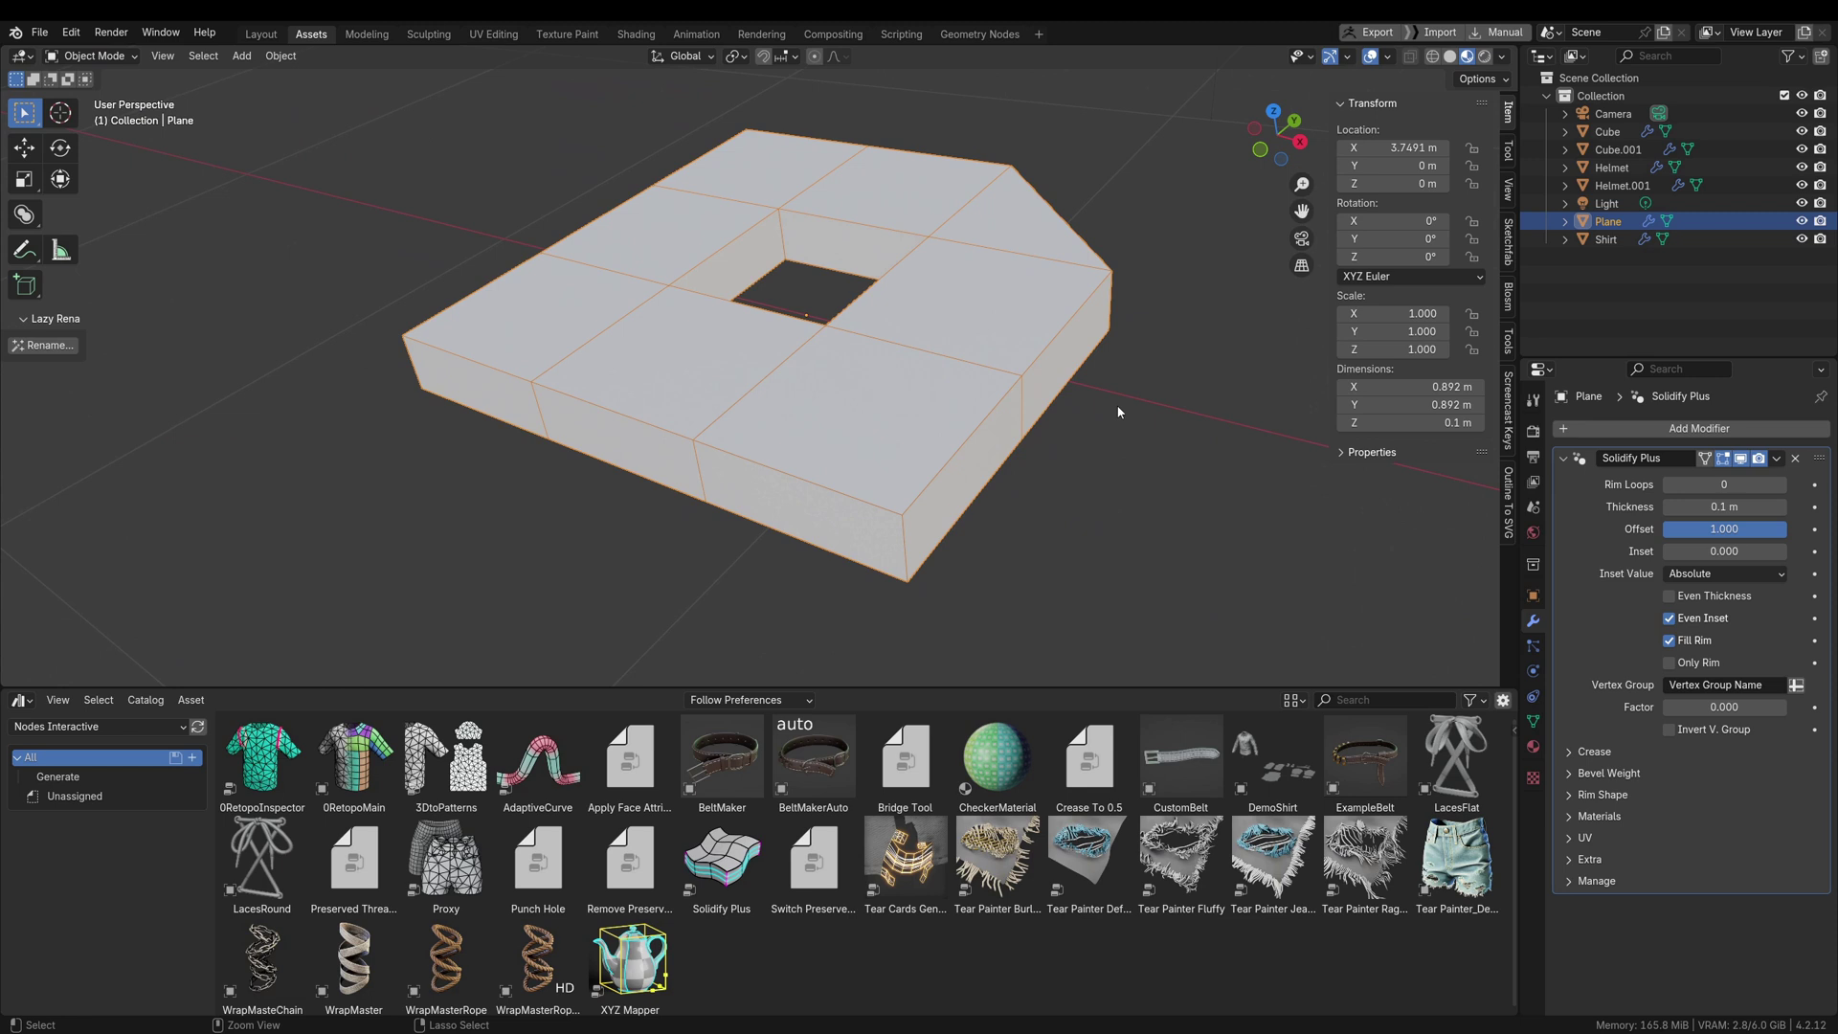
click(1121, 410)
click(1780, 484)
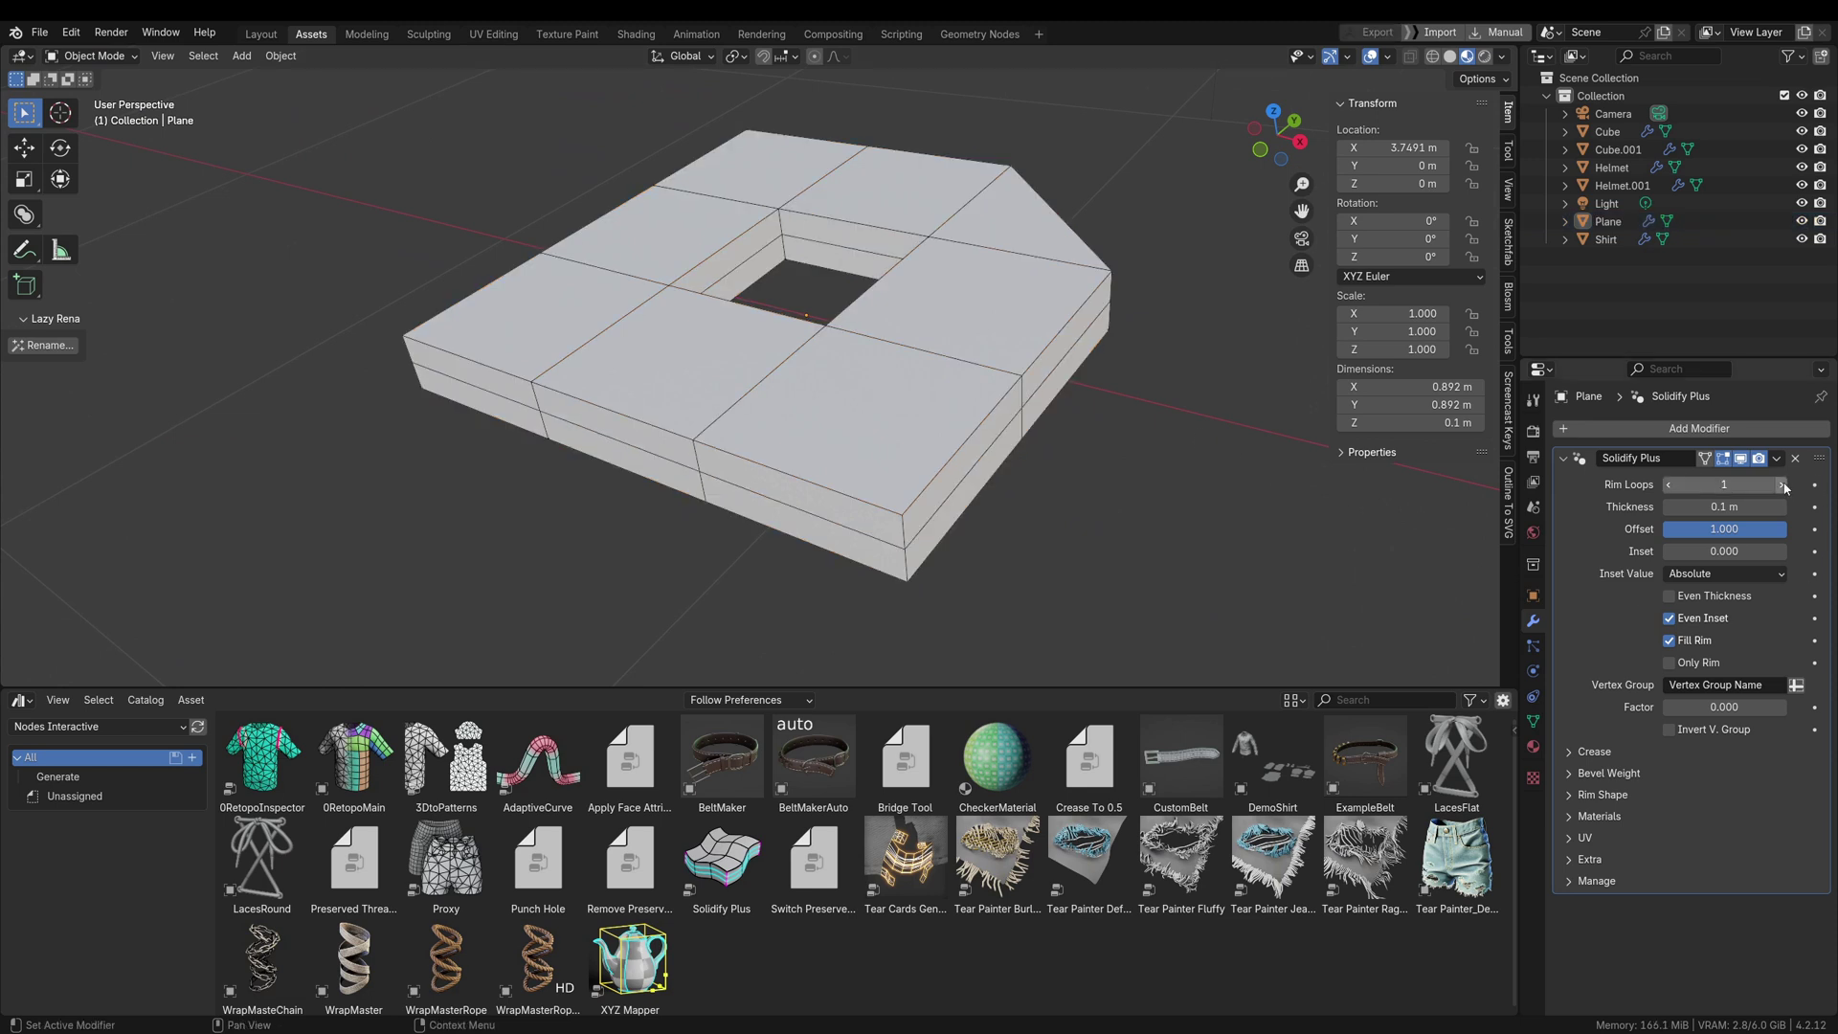
click(1780, 484)
click(1780, 485)
click(1780, 484)
scroll(1145, 475, up, 3)
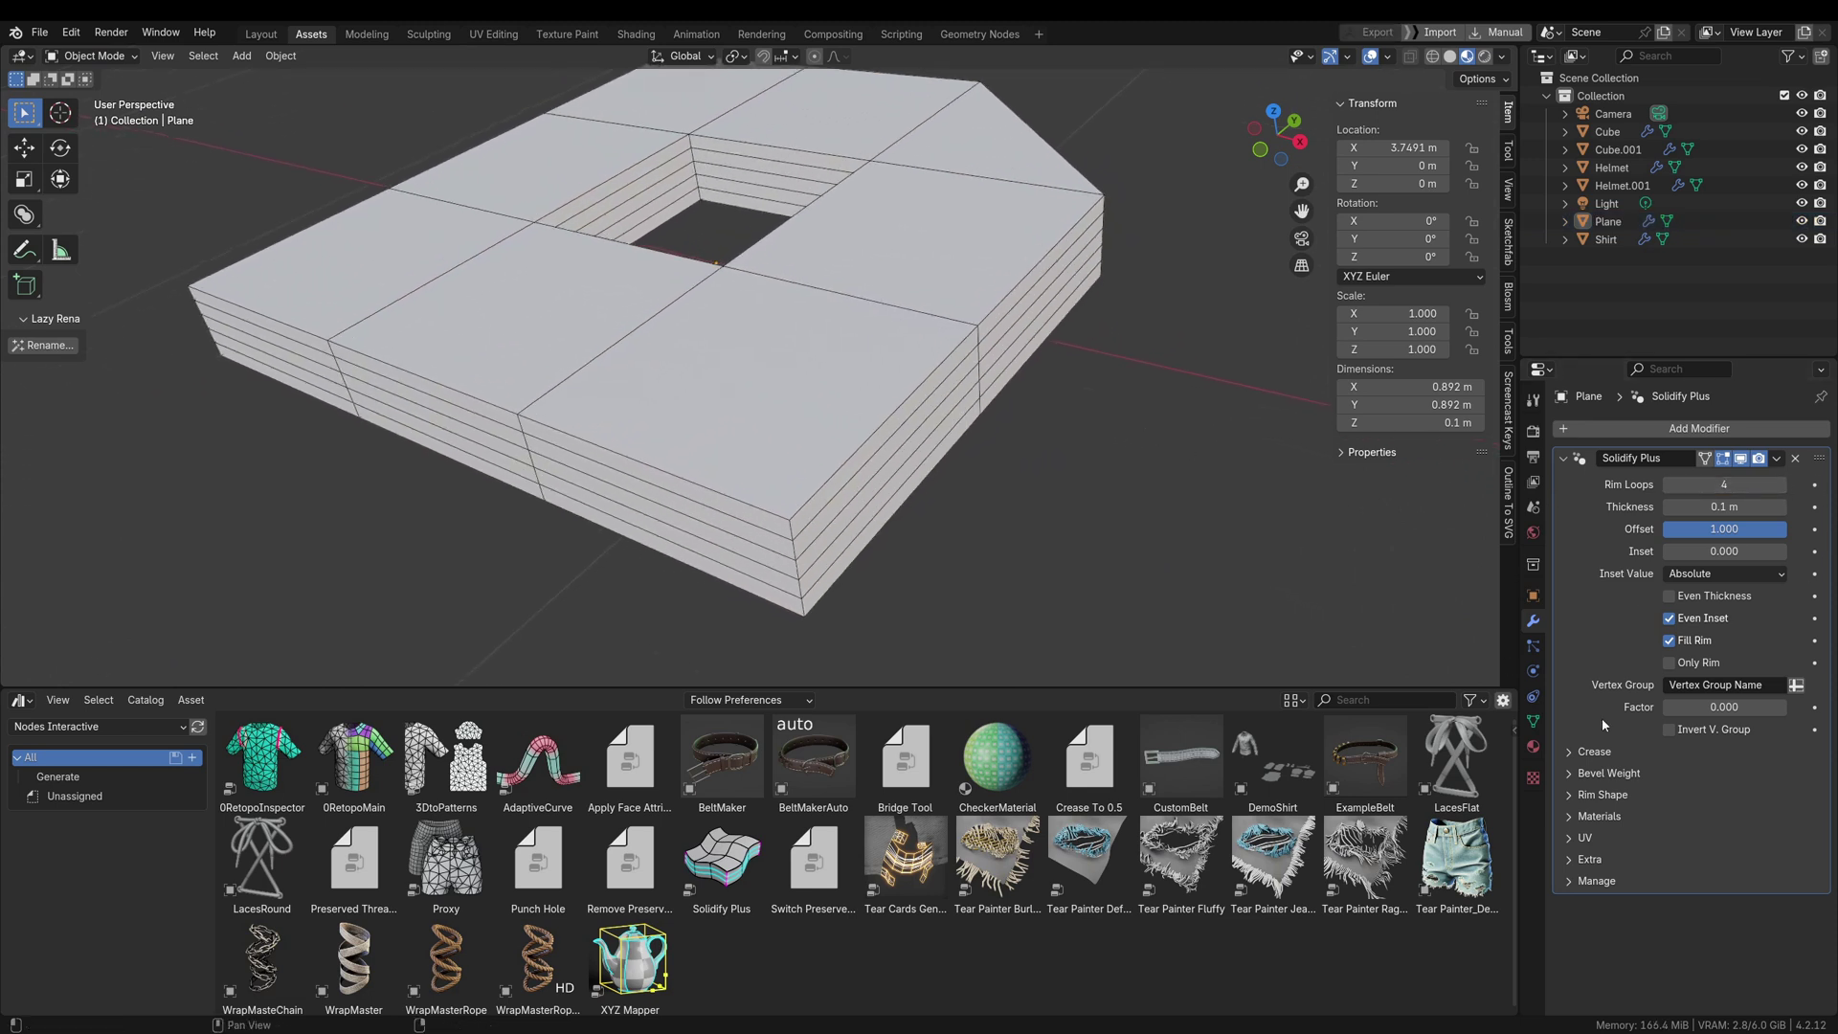
Set the plane's Rim Shape Push to 0.025 with an Absolute Push Value and adjust Thickness to 0.092 m
click(1618, 795)
mouse_move(1713, 821)
mouse_down()
mouse_move(1729, 820)
mouse_move(1714, 820)
mouse_up()
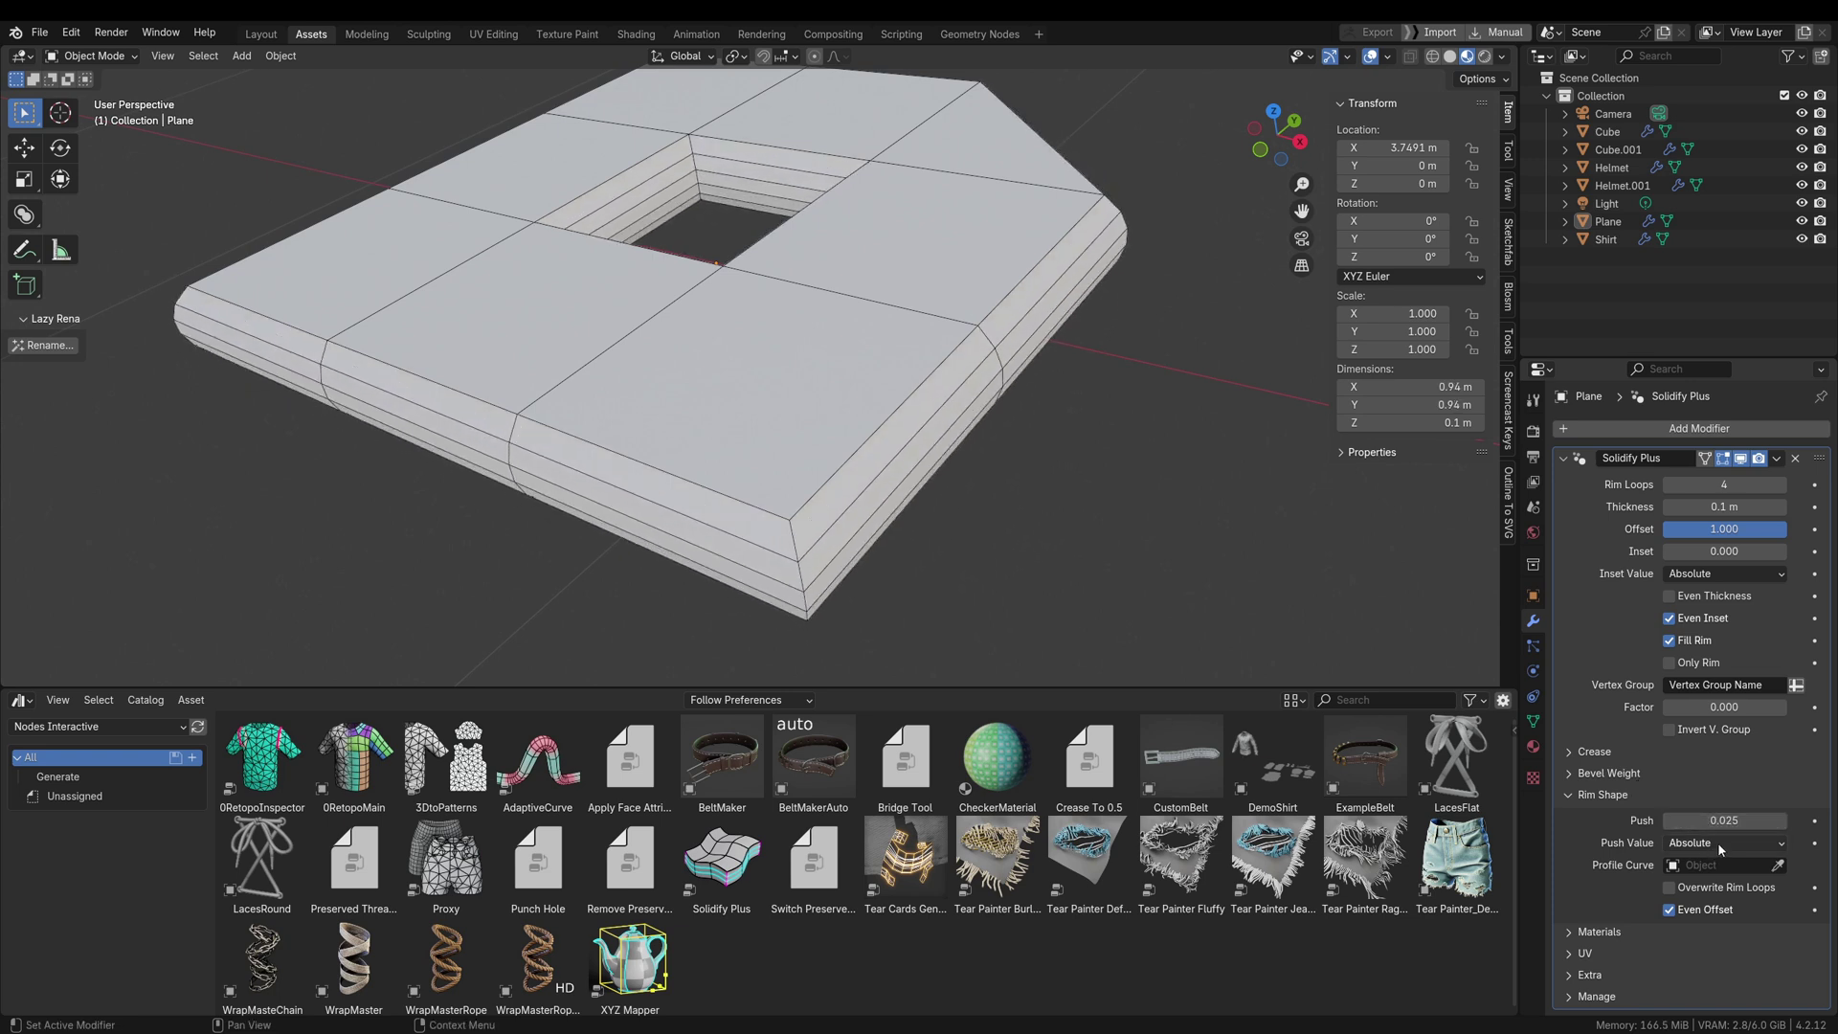
click(1717, 841)
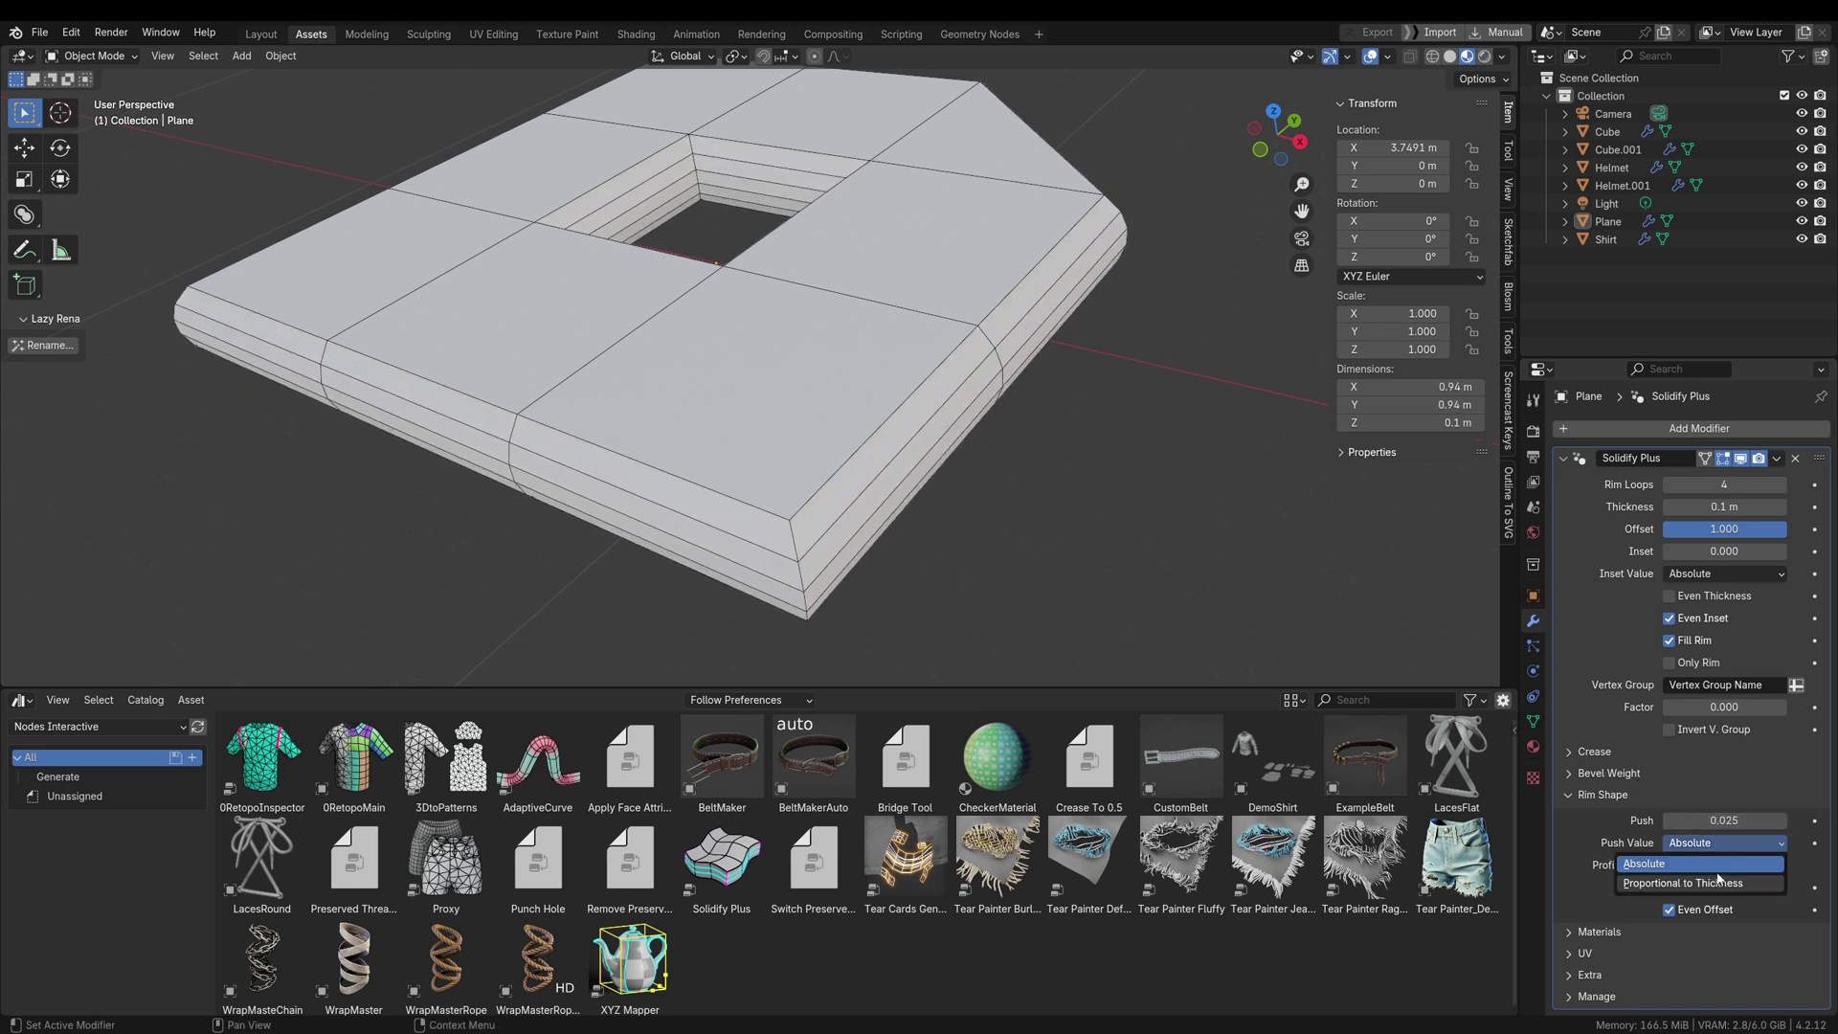
click(1717, 867)
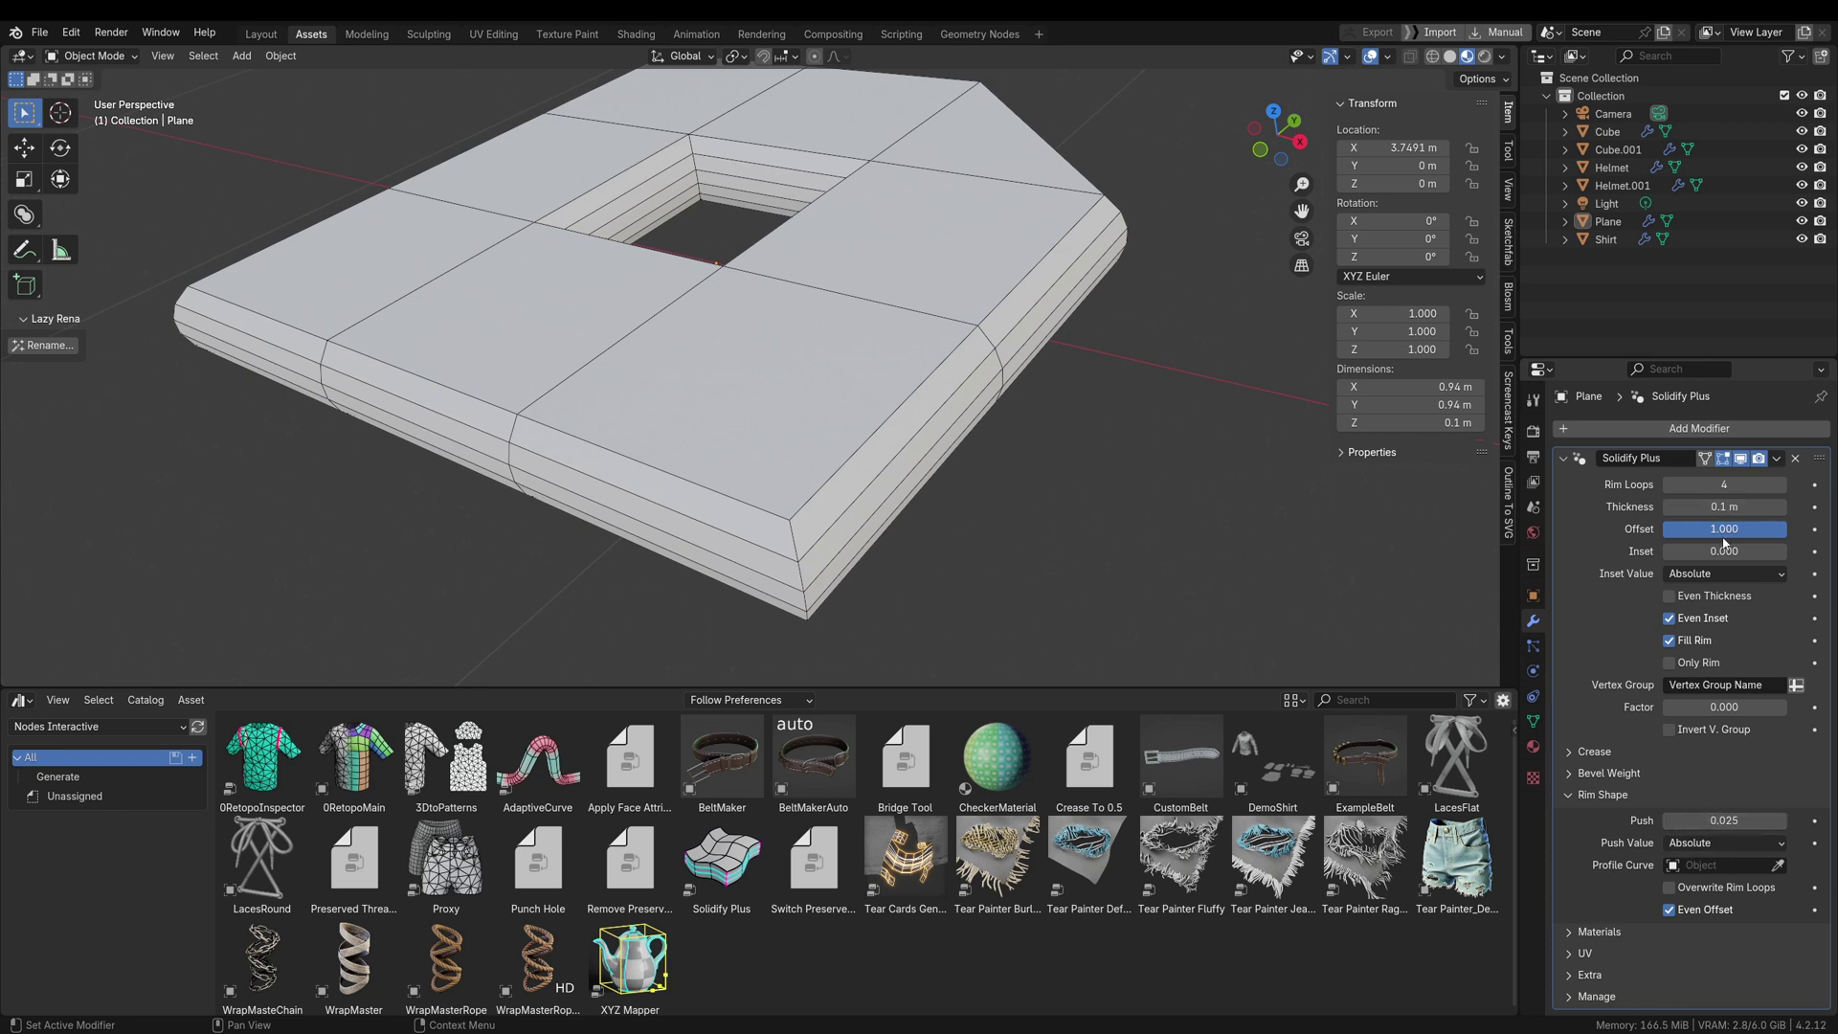
drag(1723, 506, 1684, 772)
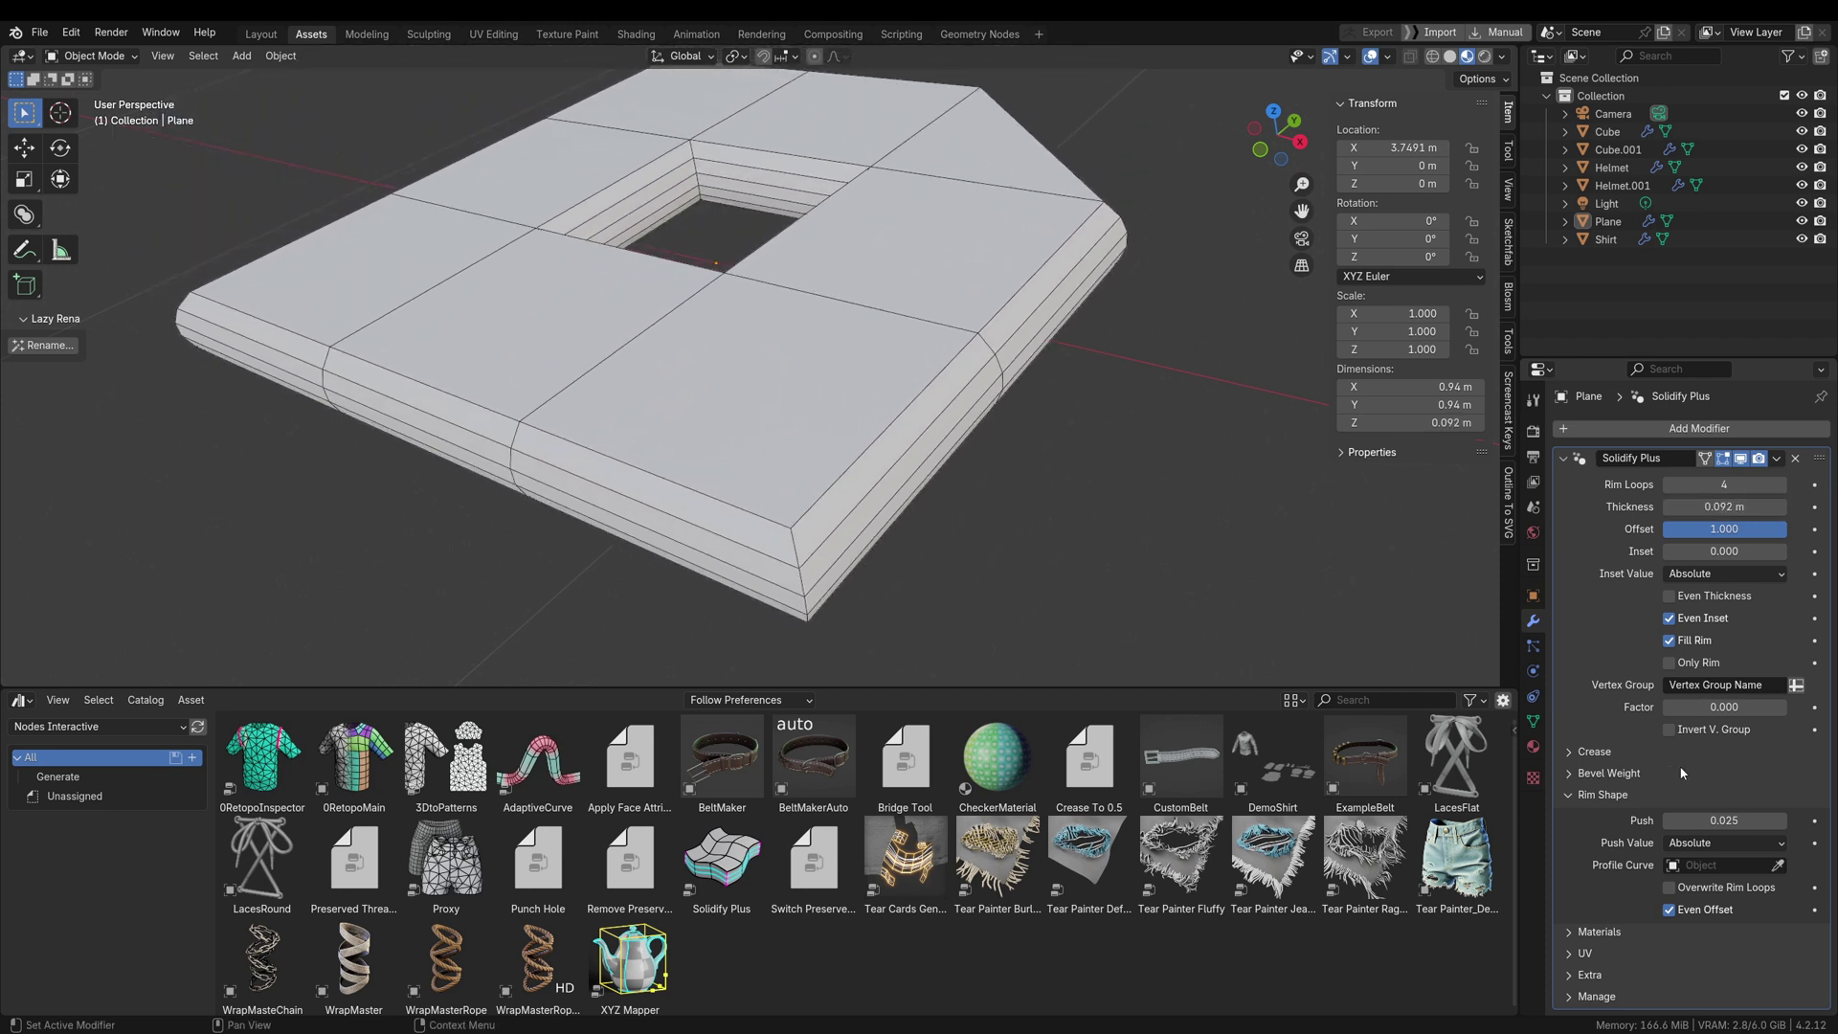
Set the plane's Push Value to Proportional to Thickness with a Push of 0.520
click(1719, 841)
click(1698, 887)
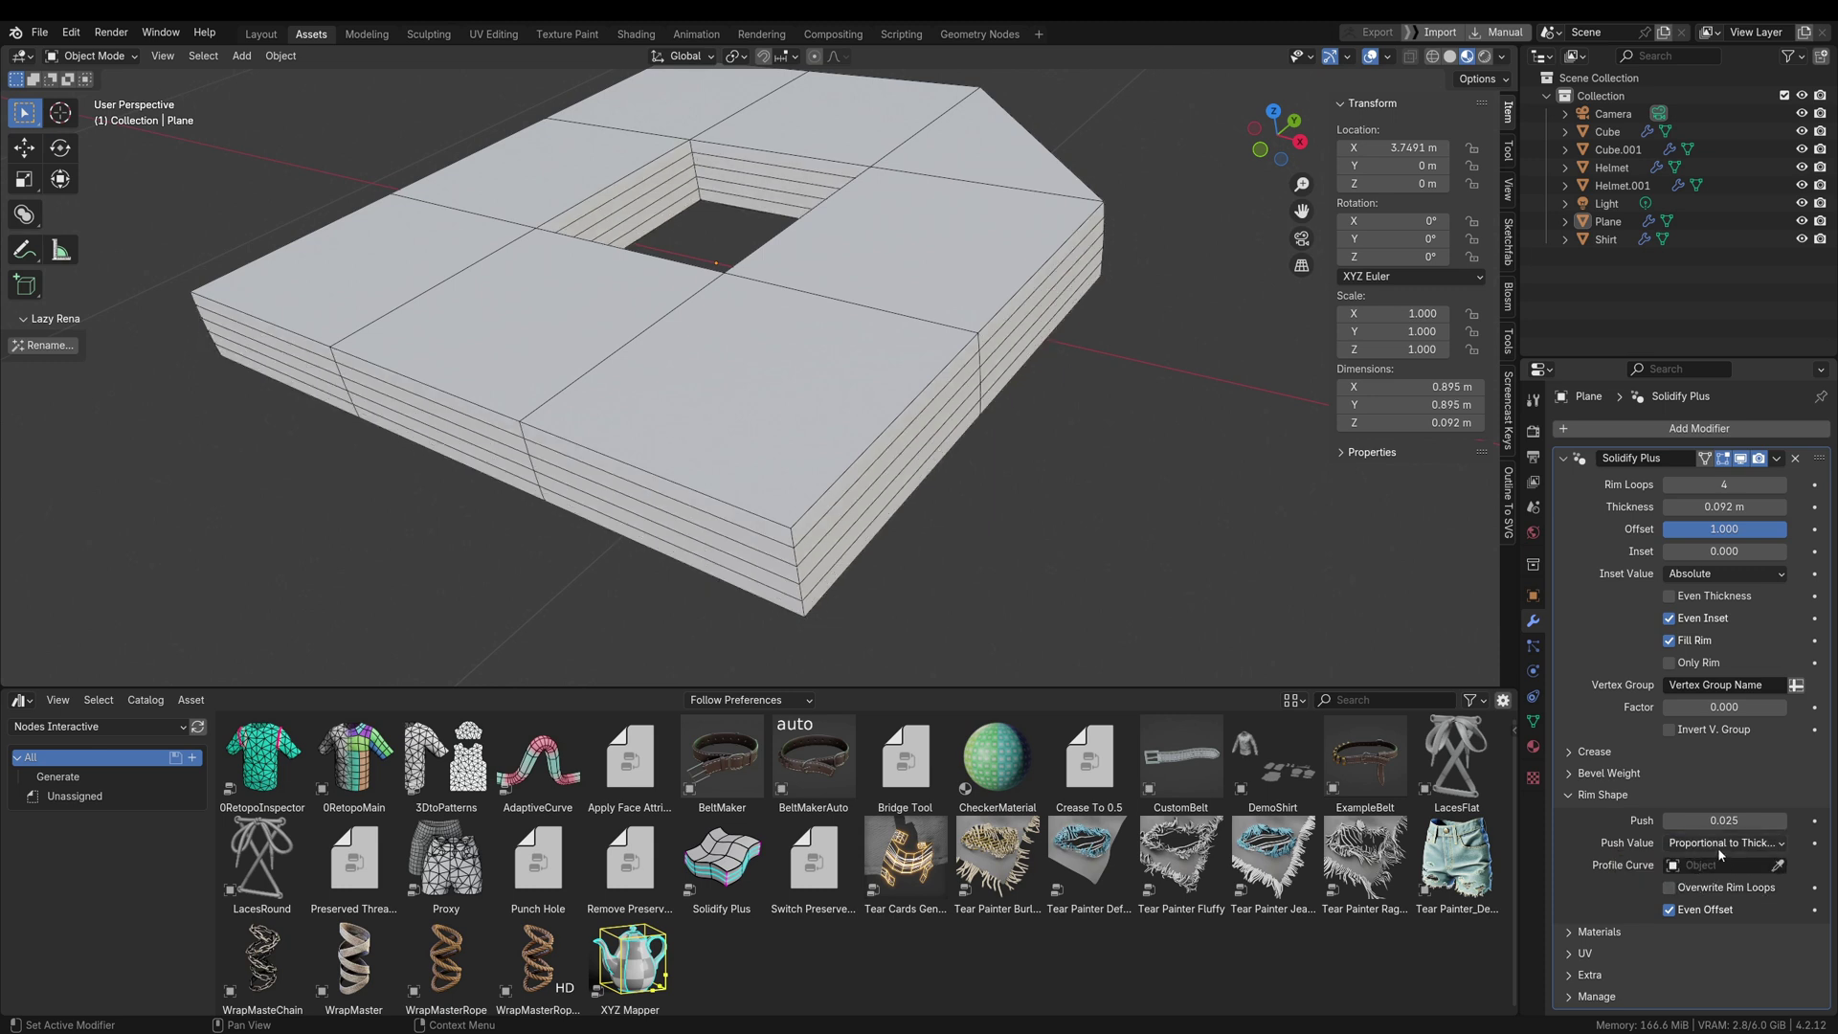
mouse_move(1724, 820)
mouse_down()
mouse_move(1776, 821)
mouse_move(1726, 850)
mouse_up()
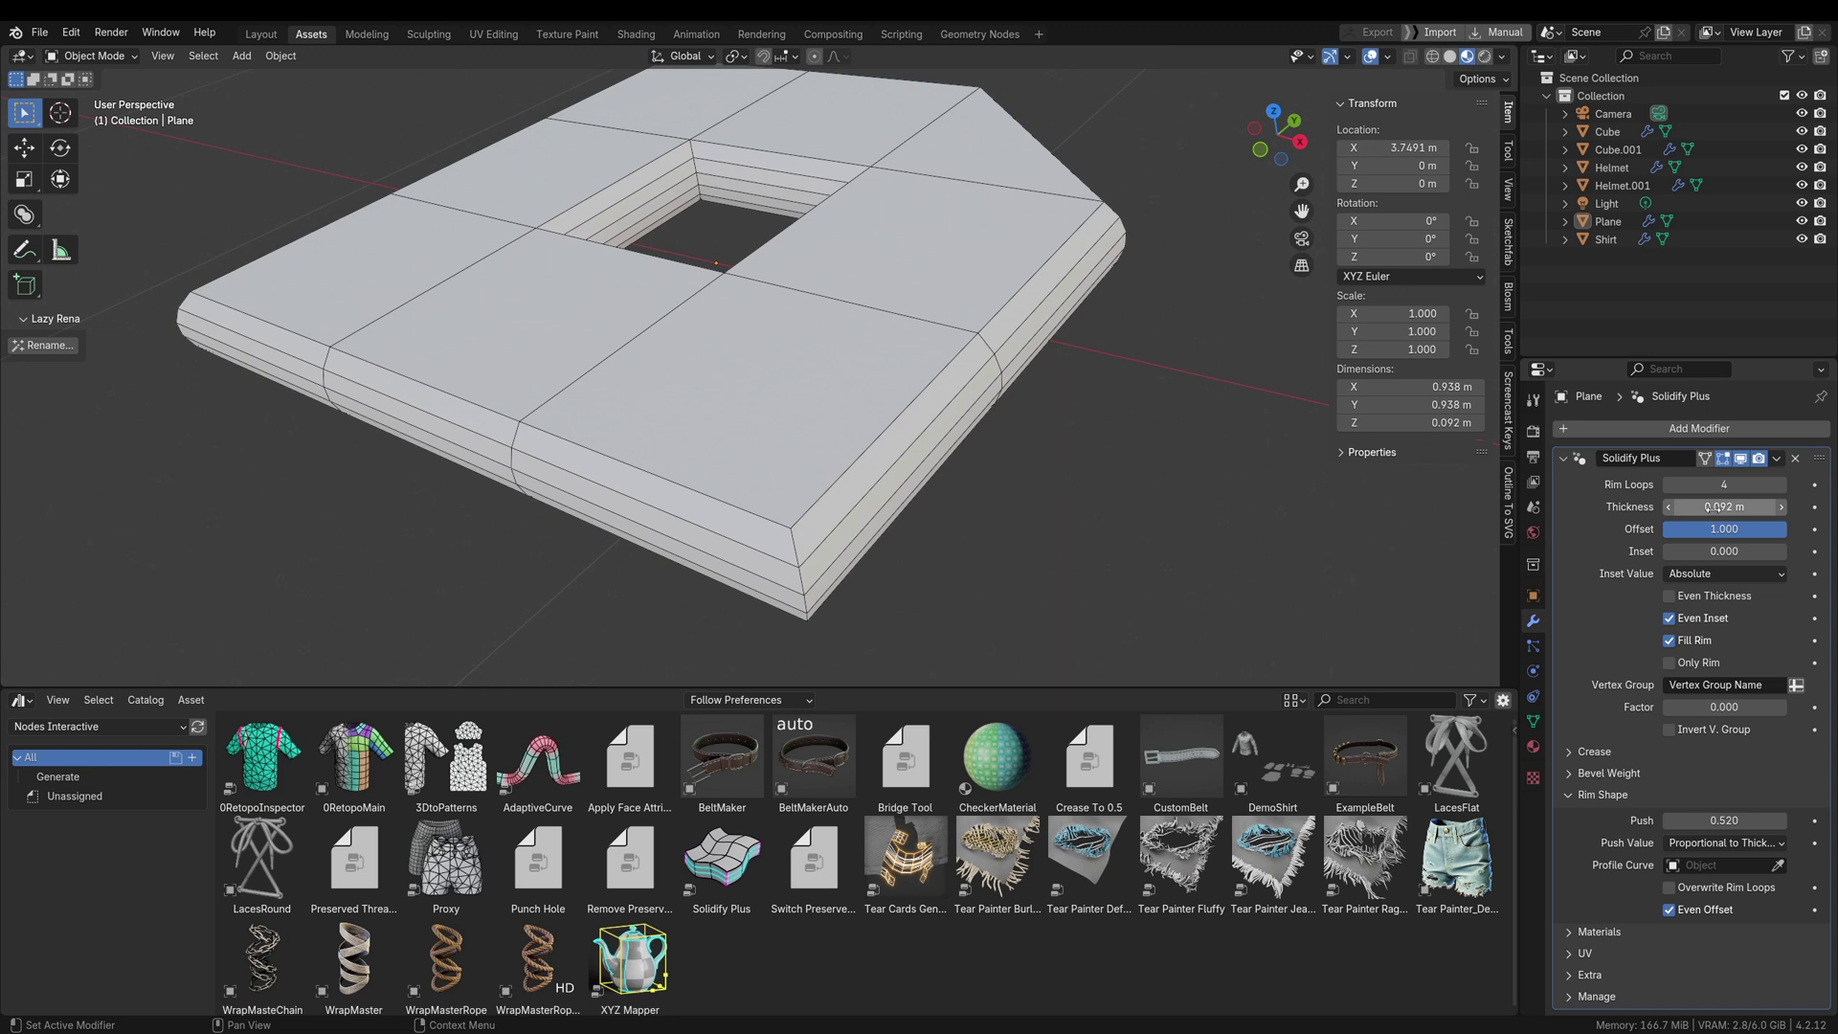
Increase Thickness to 0.272 m, inspect the rounded rim, and reset Push to 0
drag(1715, 505, 1771, 506)
shift+middle_drag(869, 292, 831, 341)
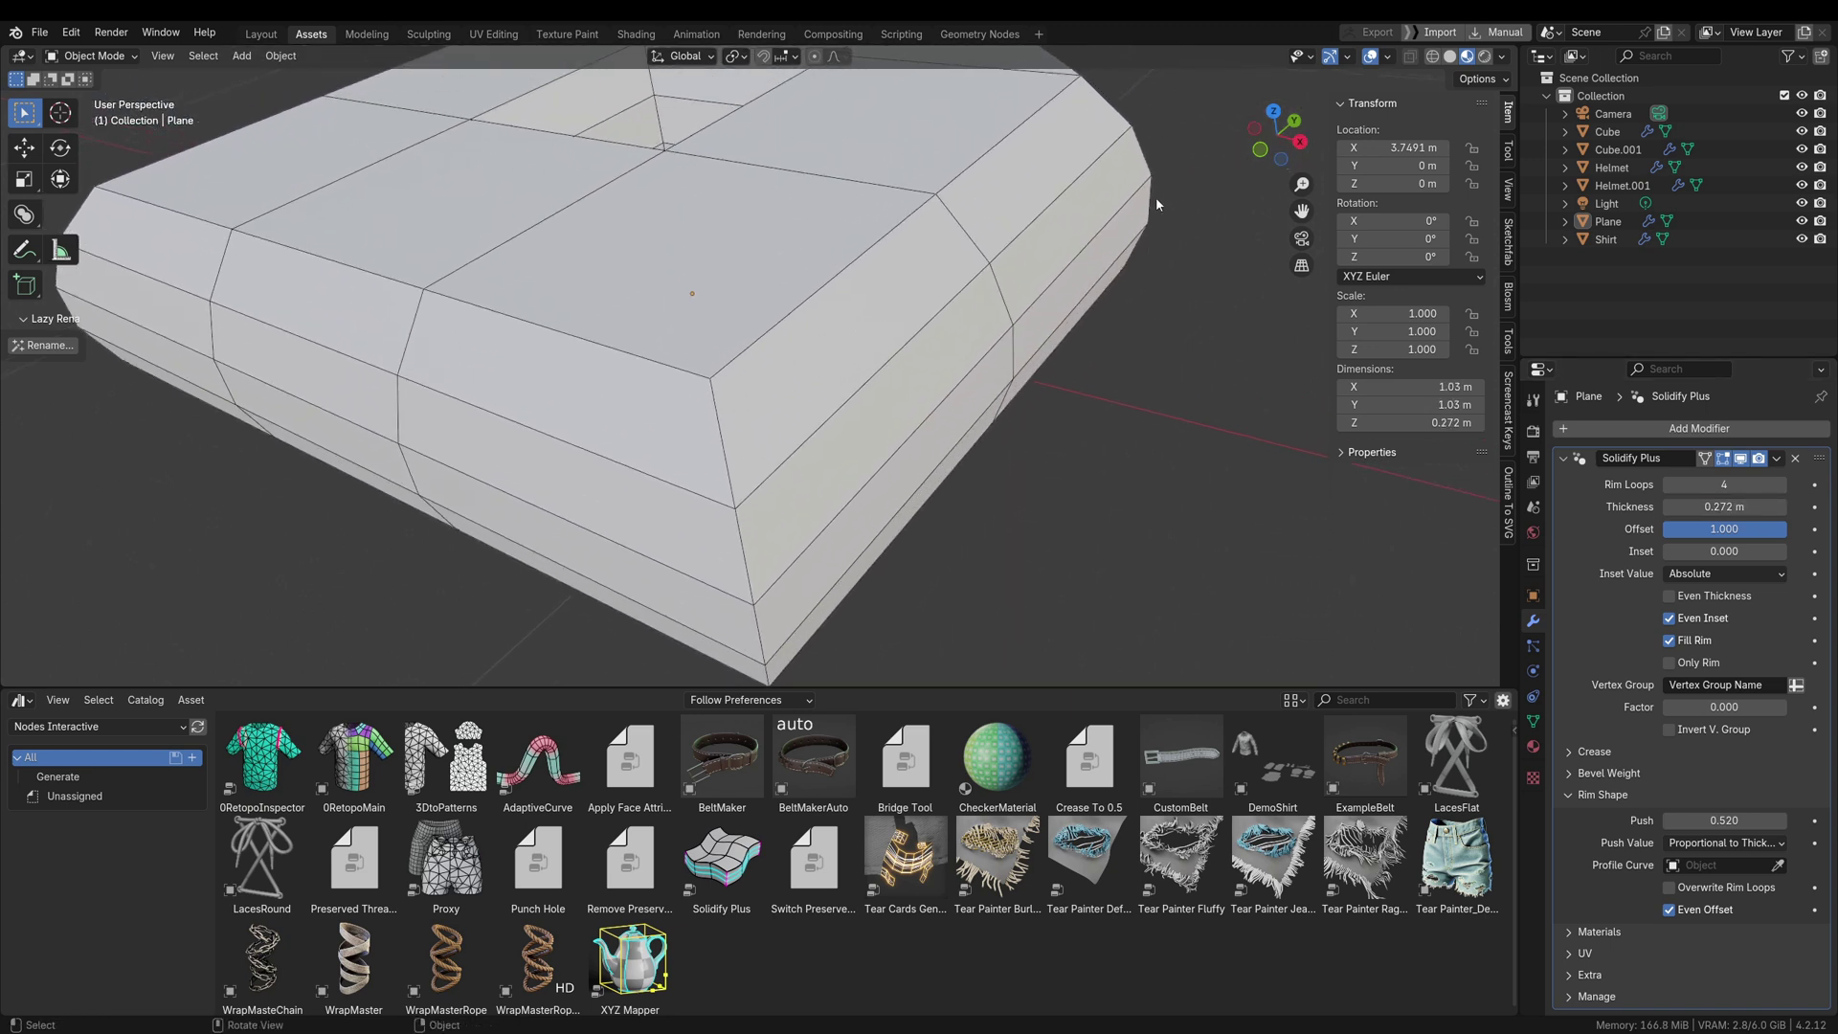
middle_drag(1118, 308, 1045, 452)
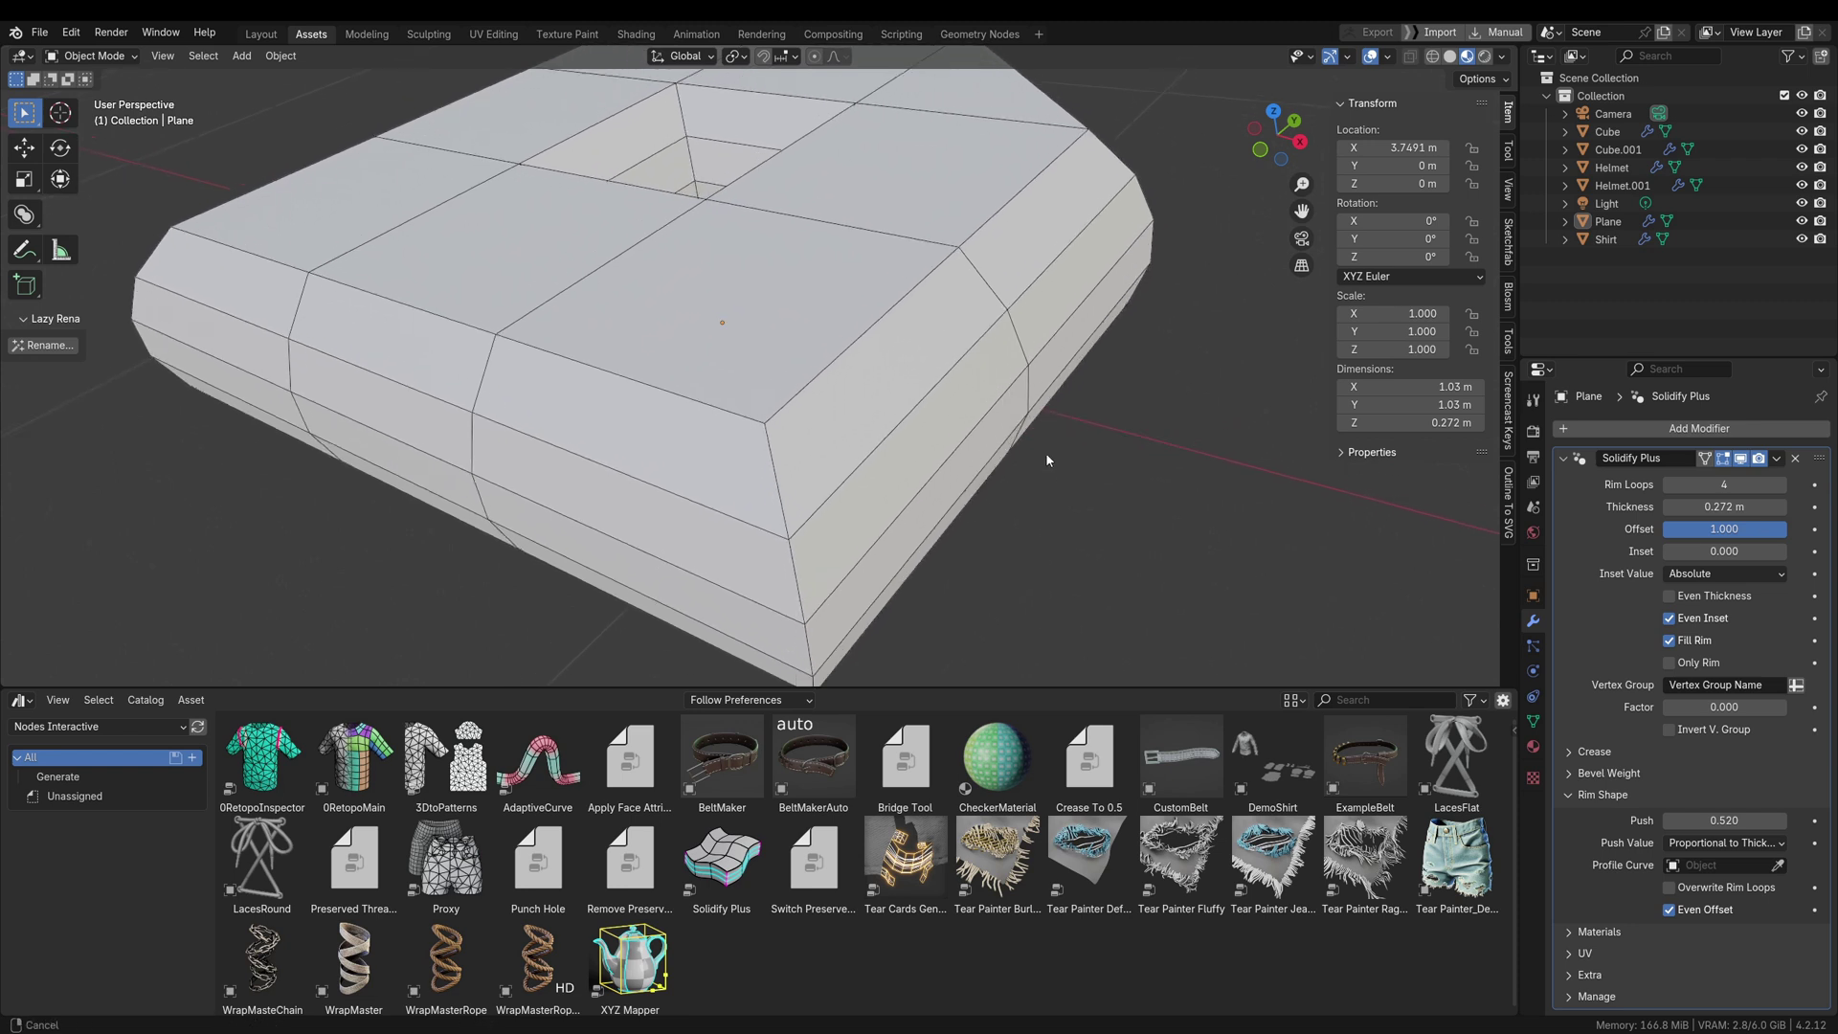
key(BackSpace)
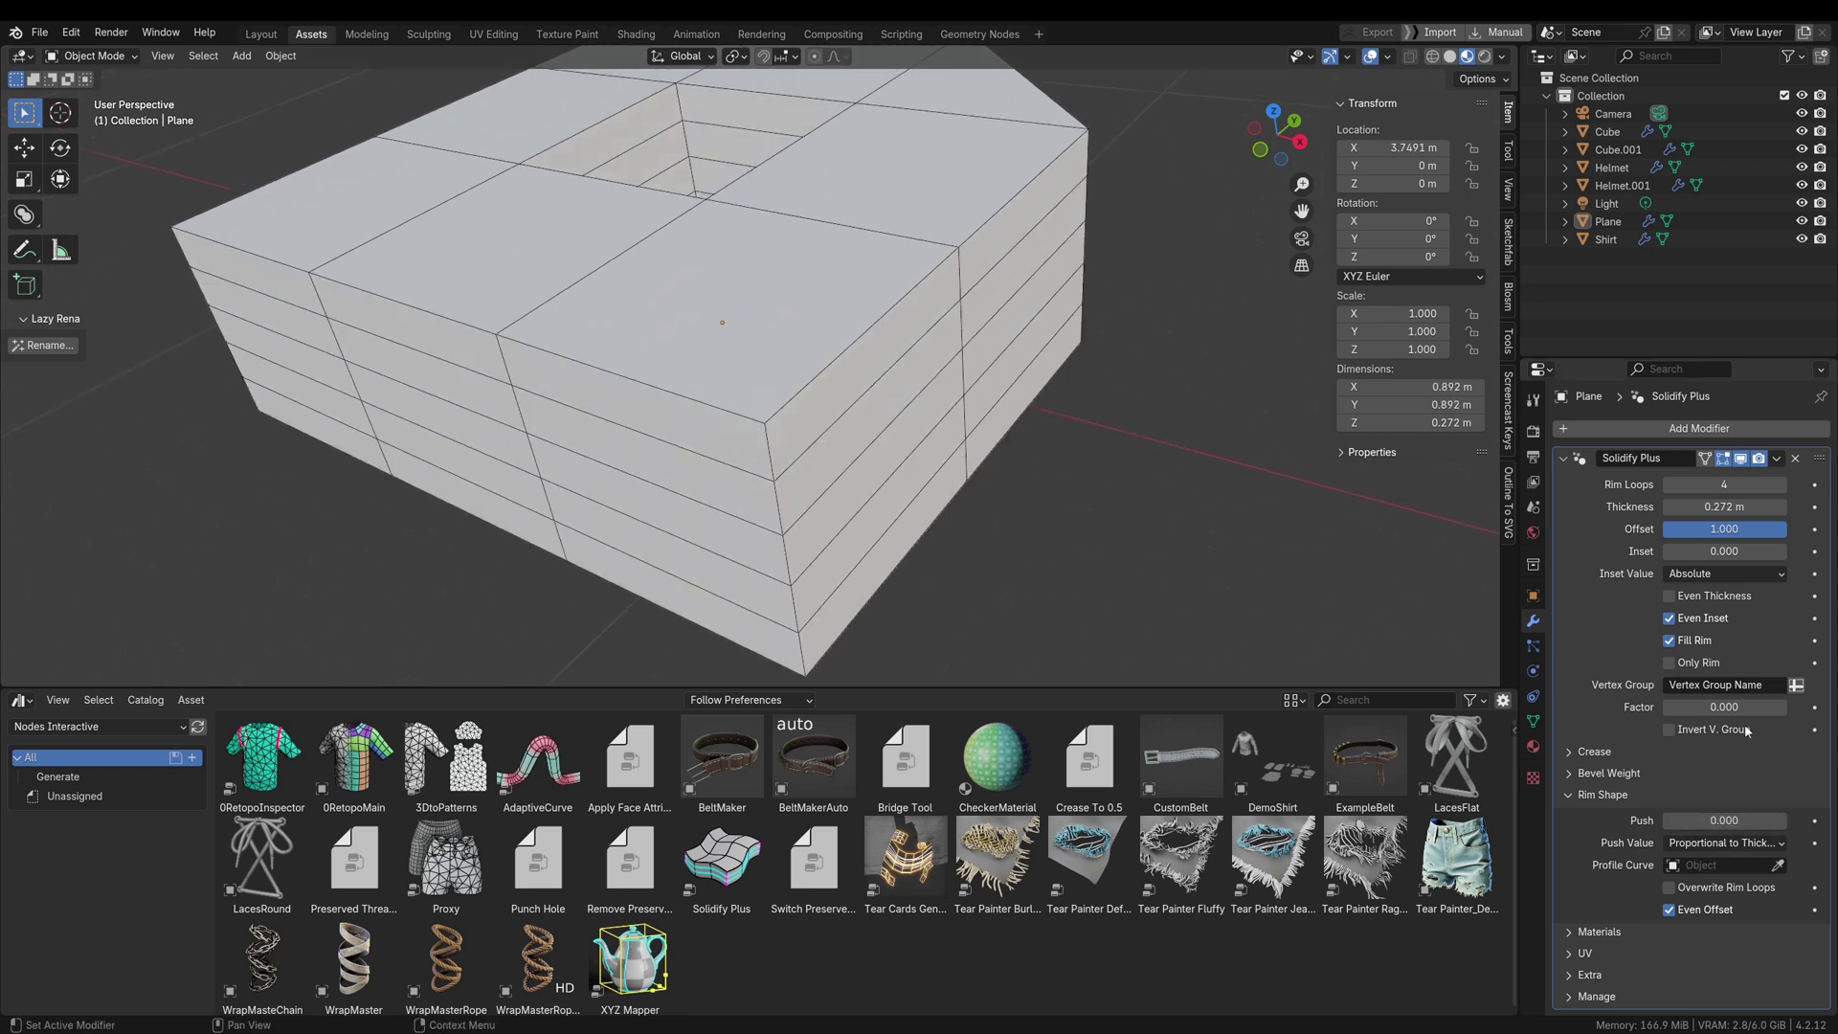
Set Inset Value to Proportional to Thickness with an Inset of 0.244, and reduce Thickness to about 0.157 m
click(1727, 574)
click(1682, 614)
drag(1728, 547, 1779, 548)
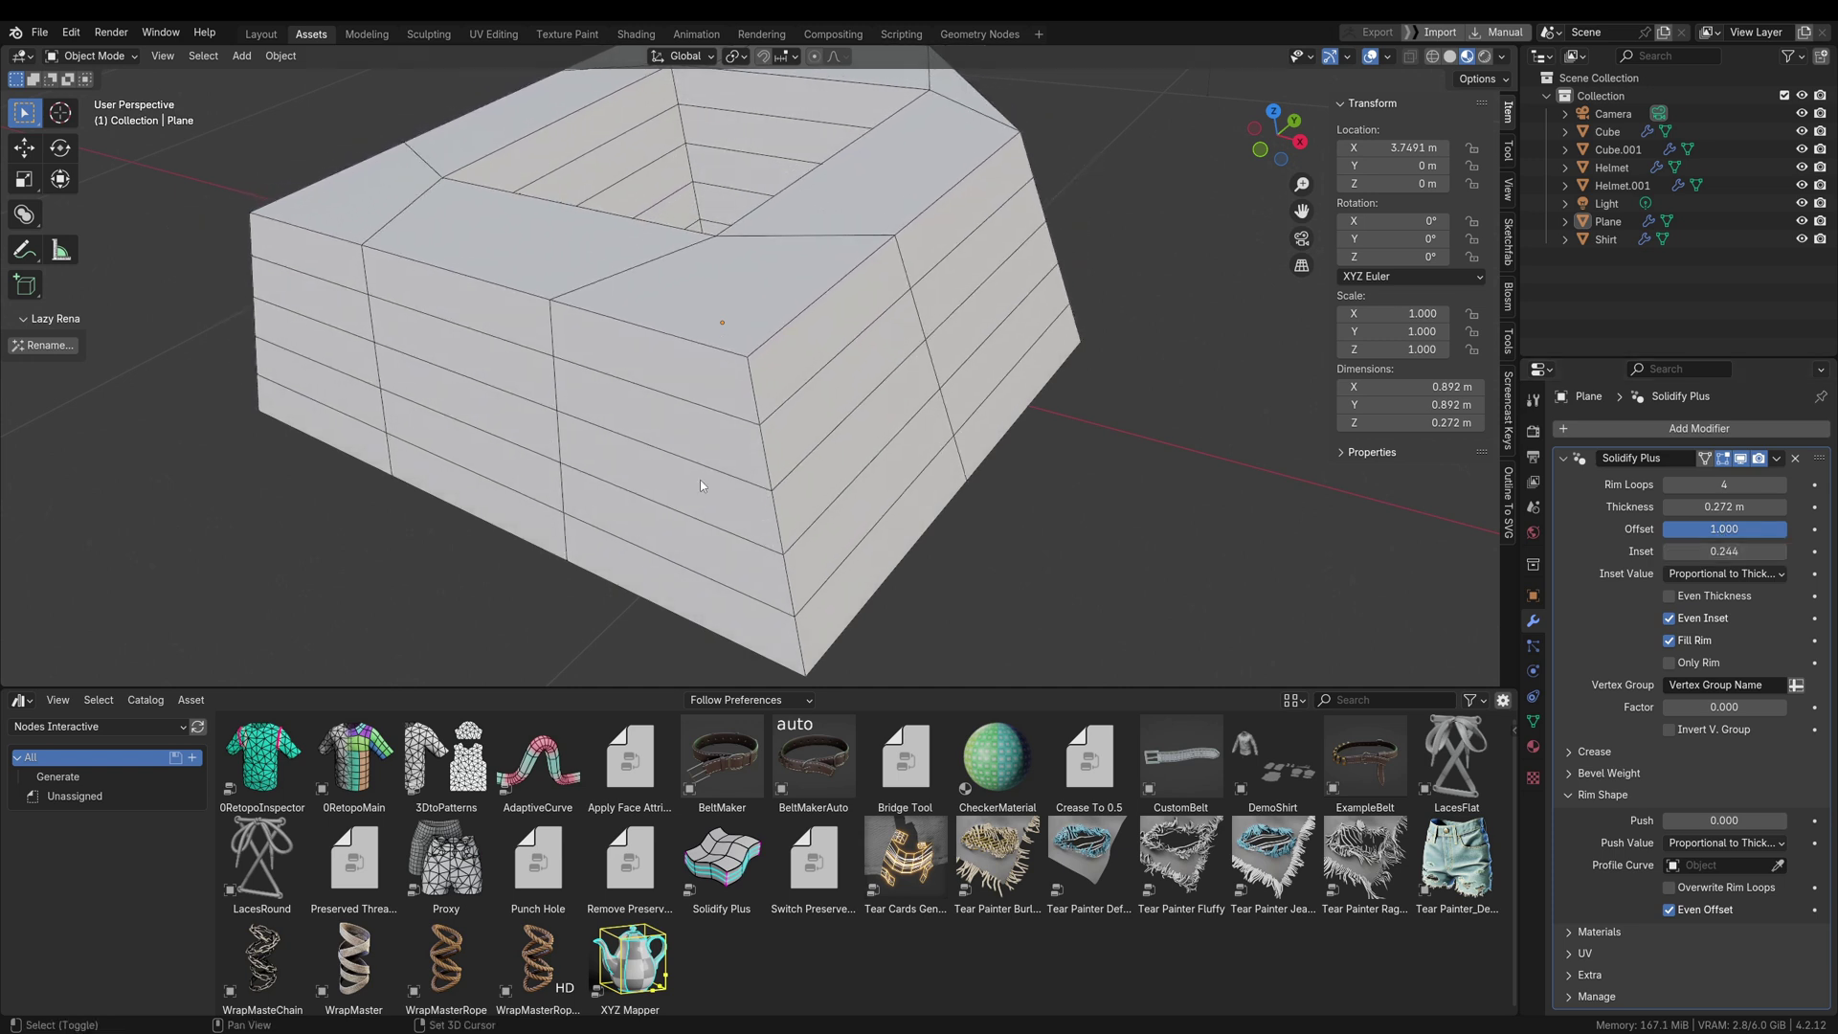
middle_drag(699, 480, 946, 410)
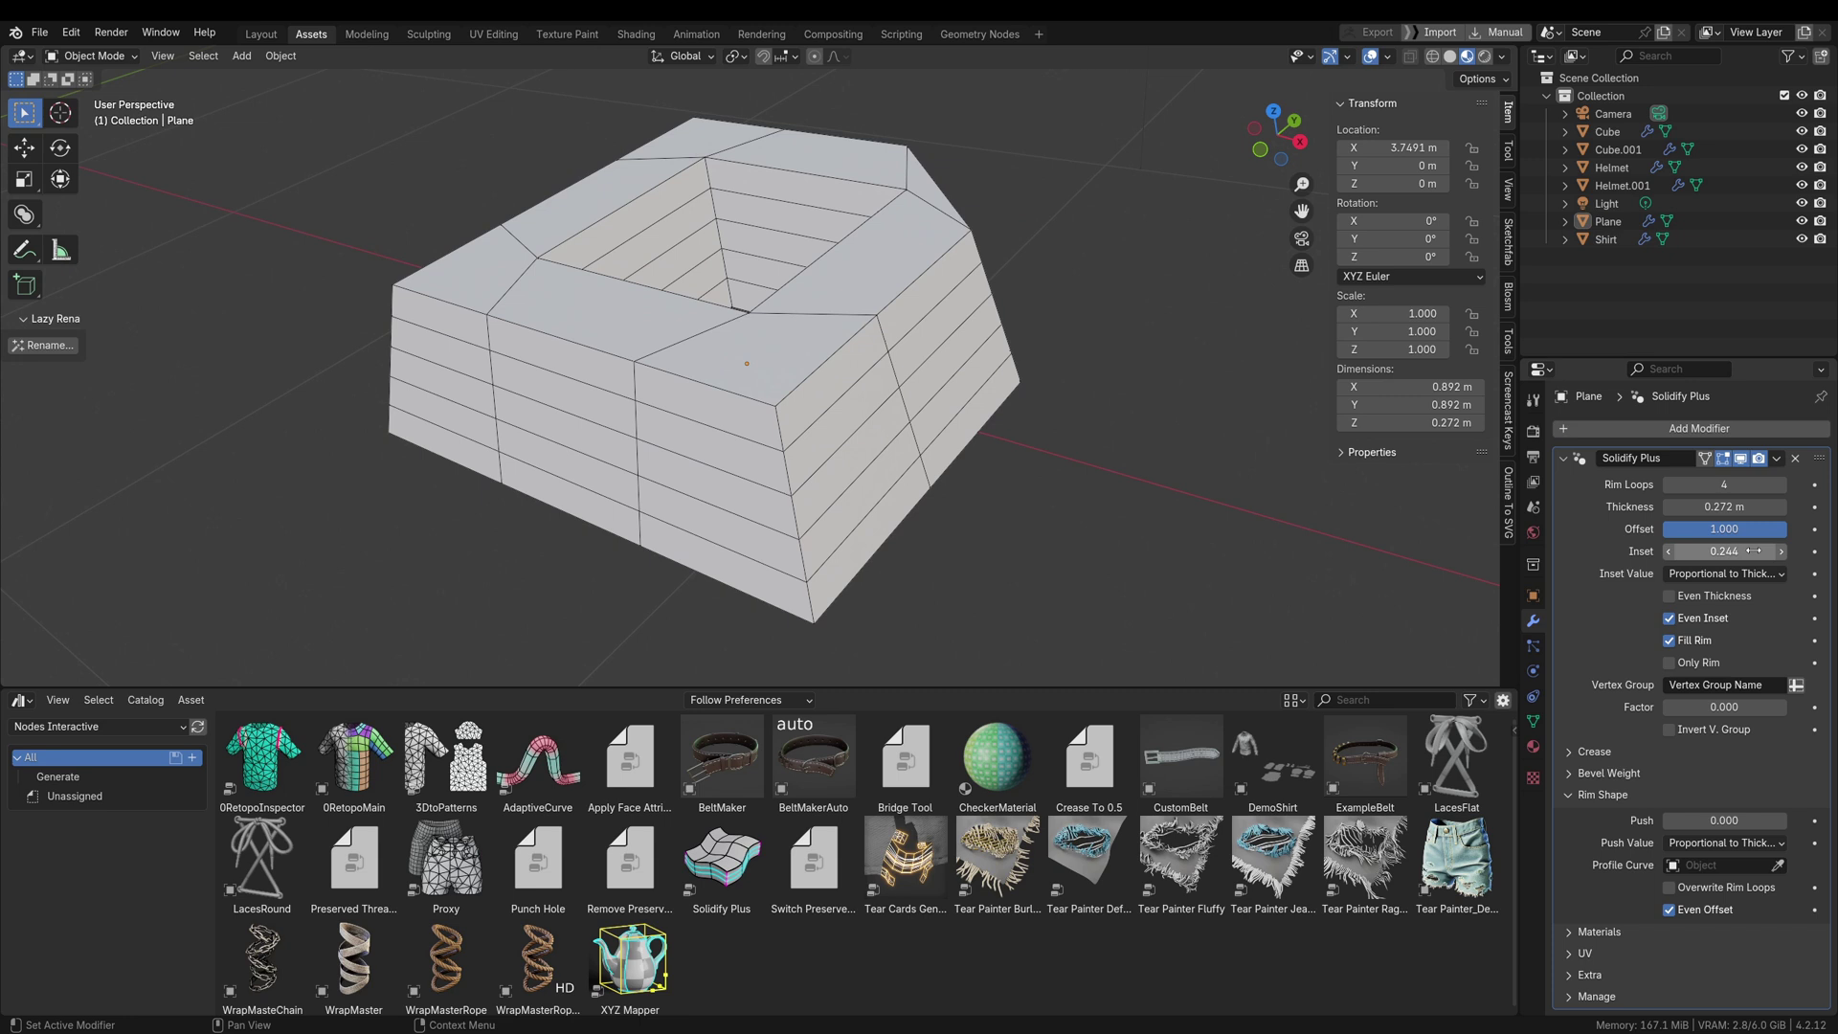
drag(1731, 506, 1722, 506)
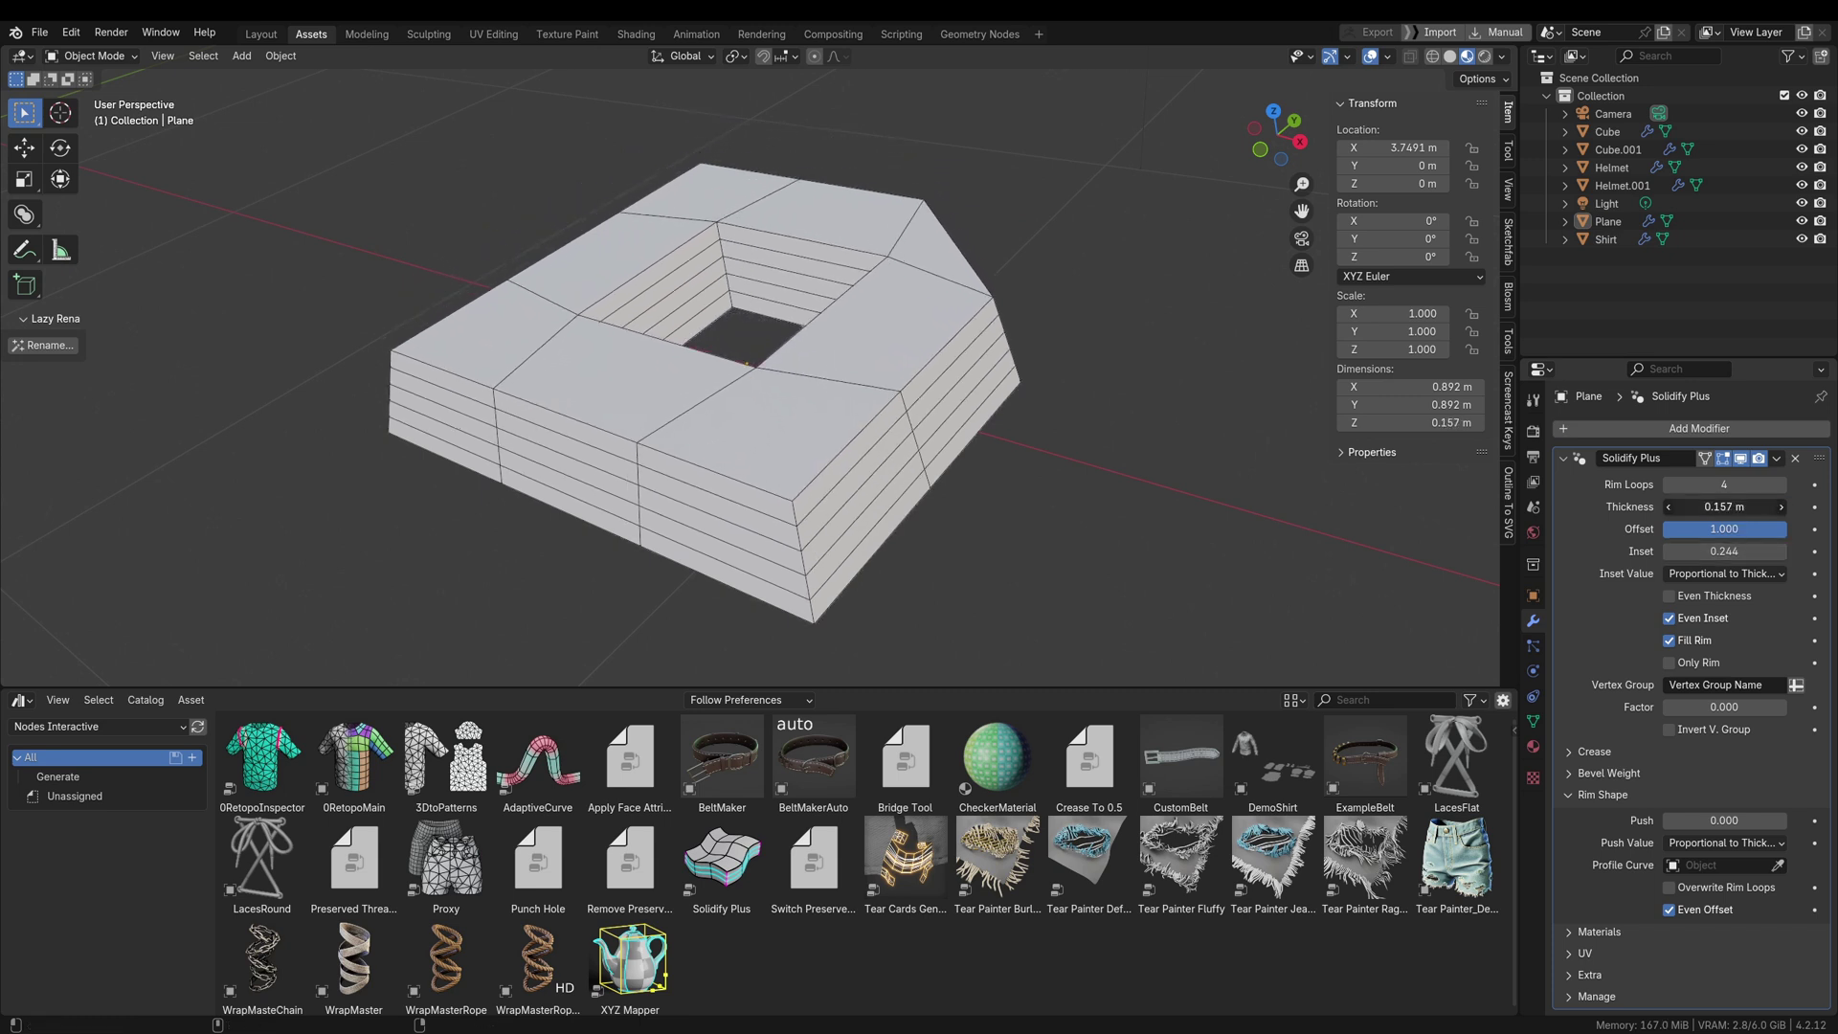
Switch the plane's Inset Value to Absolute with an Inset of 0.066, and adjust Thickness to about 0.192 m
mouse_move(1724, 506)
mouse_down()
mouse_move(1685, 506)
mouse_move(1798, 506)
mouse_move(1704, 507)
mouse_move(1743, 506)
mouse_up()
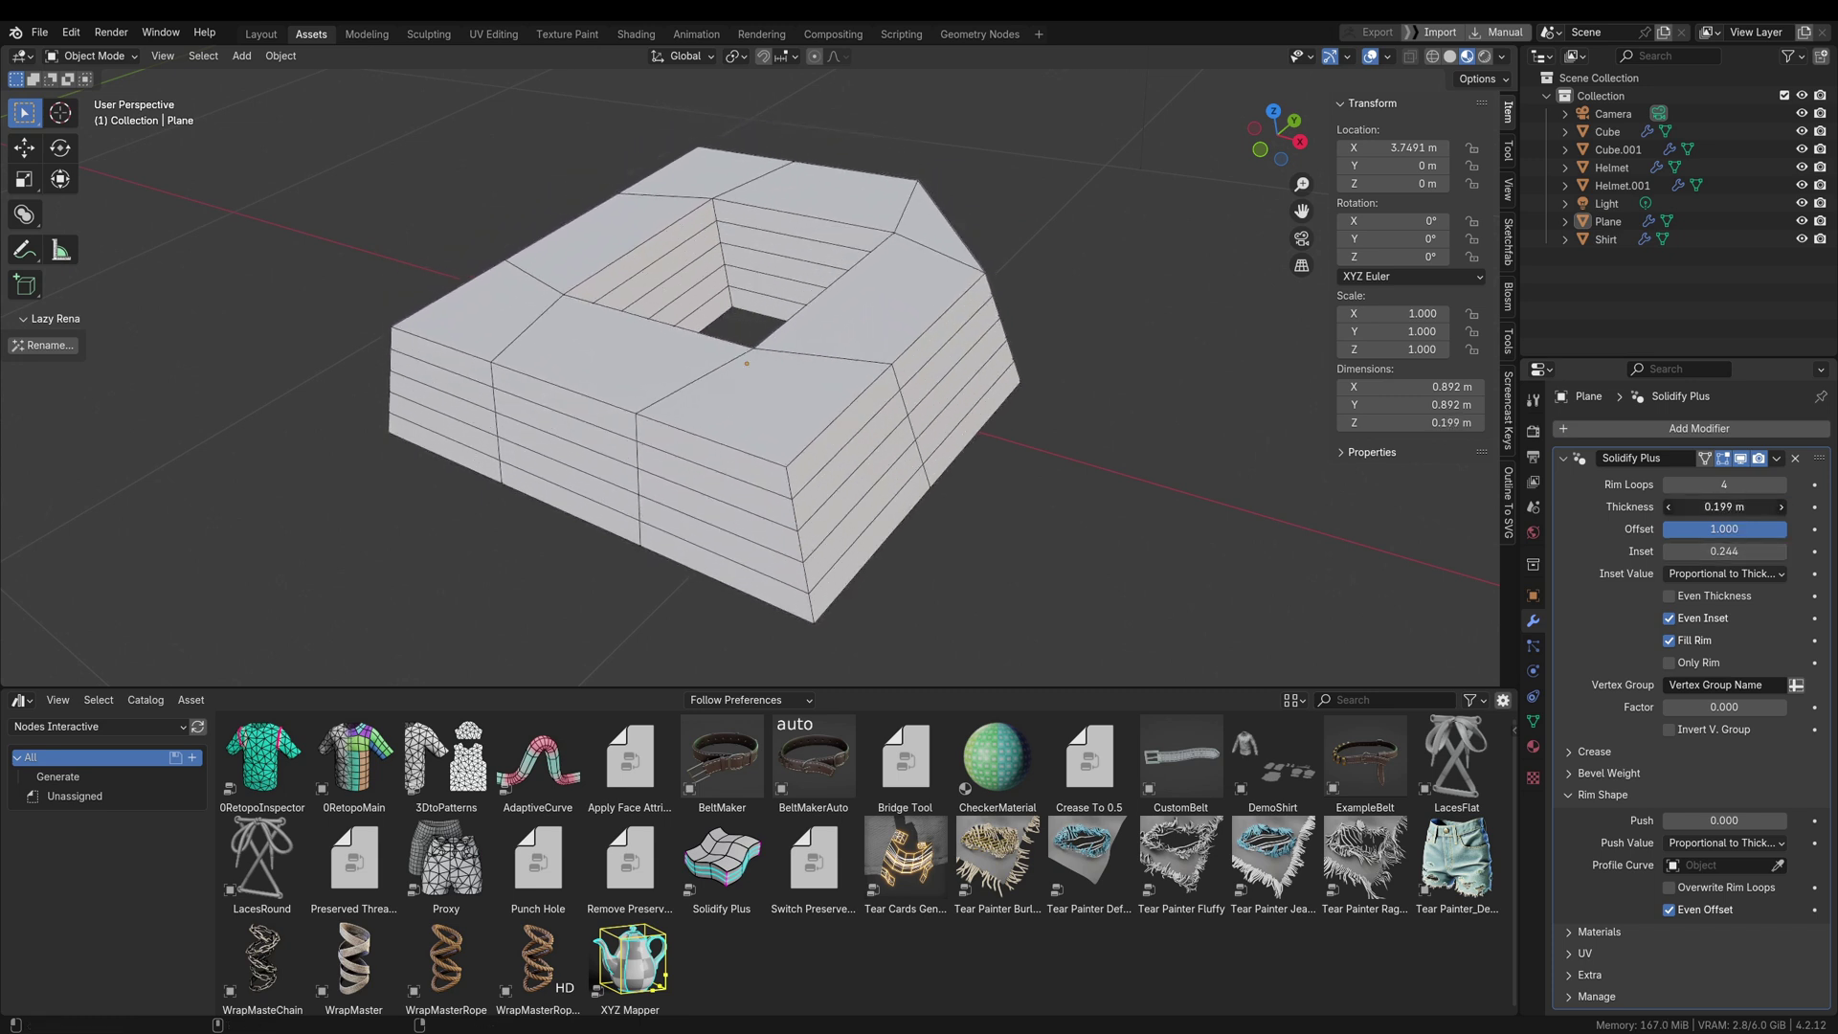
click(1724, 573)
click(1695, 605)
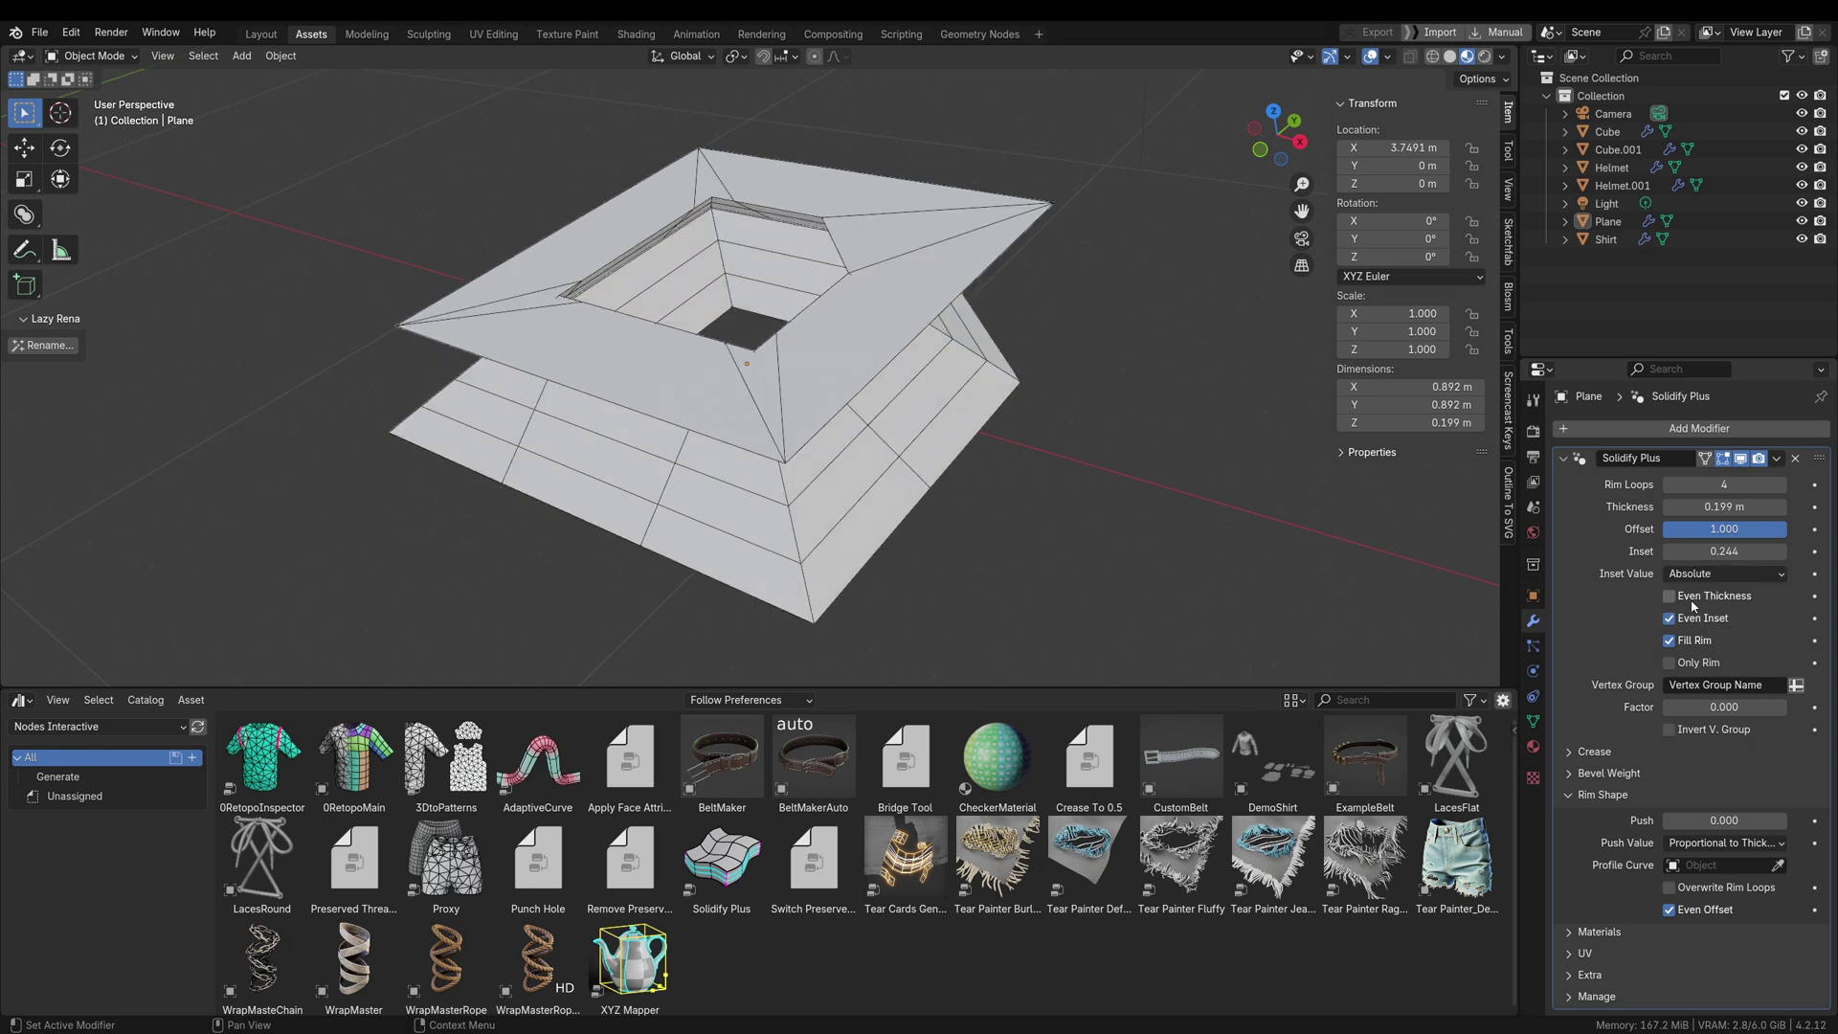
drag(1728, 552, 1736, 507)
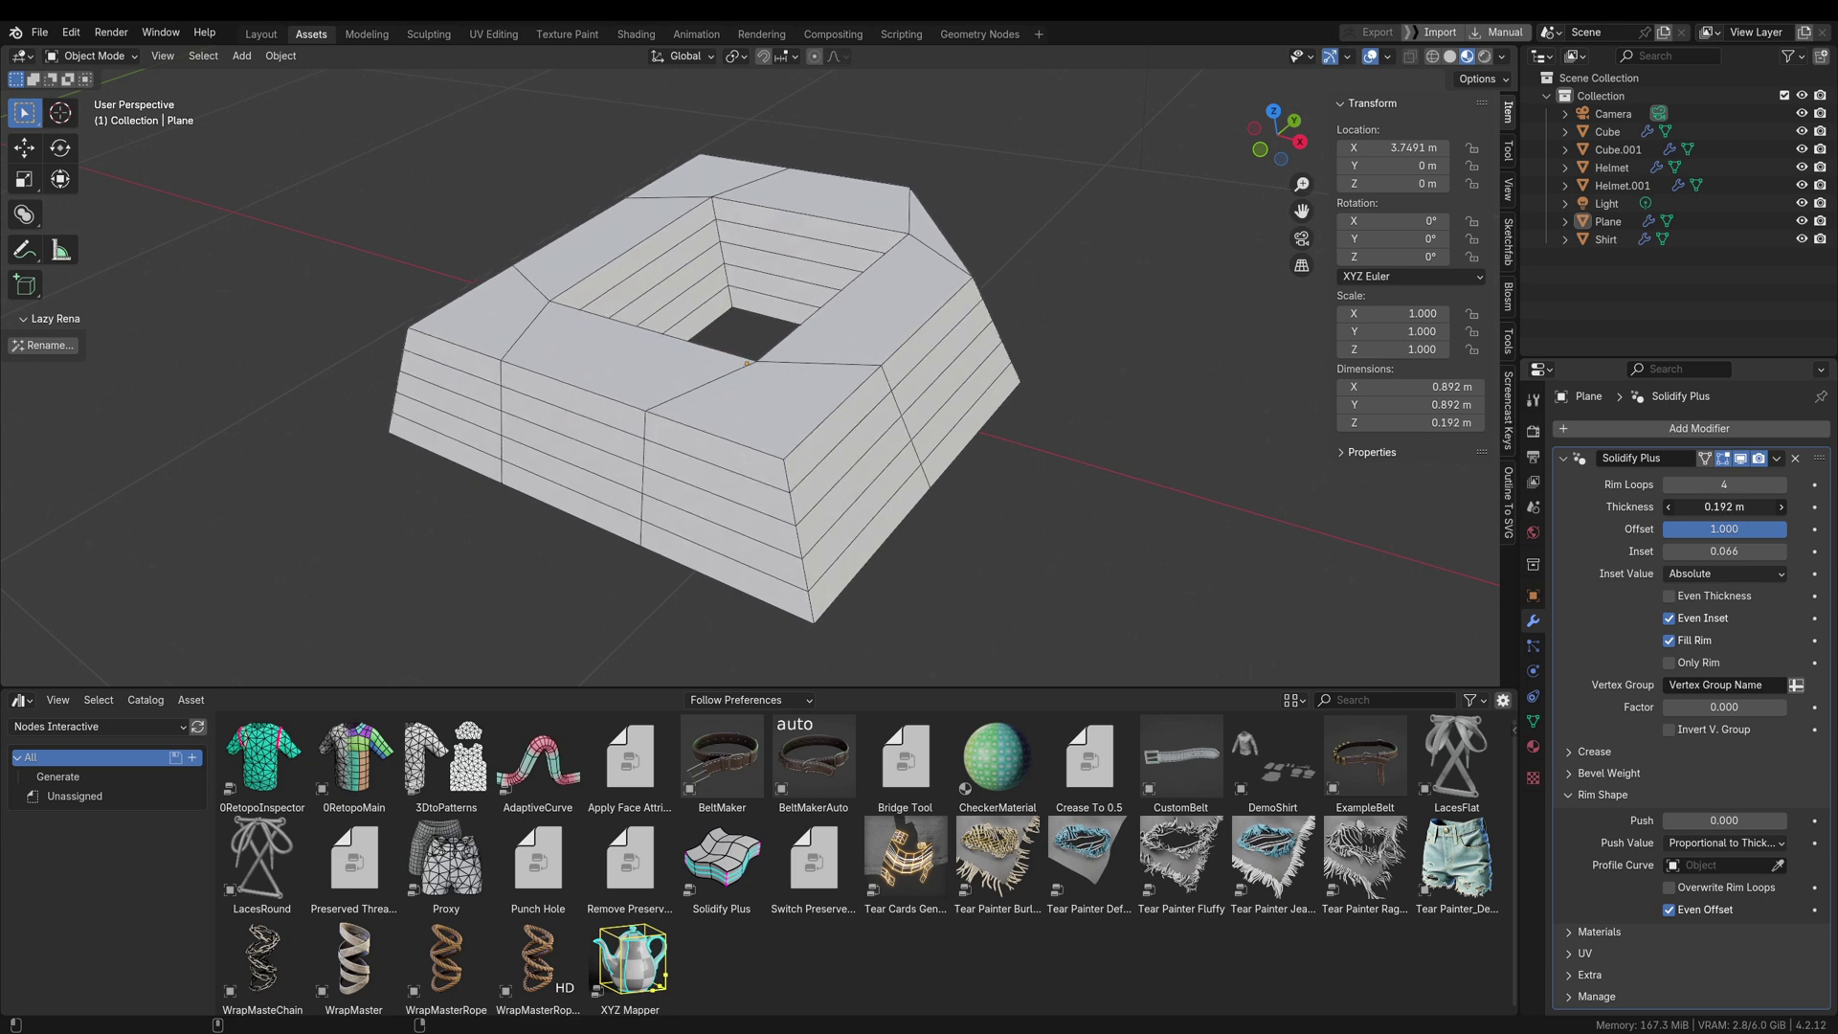
Frame the two cubes, select Cube.001, and turn Even Thickness off and back on in its Solidify Plus Free modifier
middle_drag(914, 523, 981, 538)
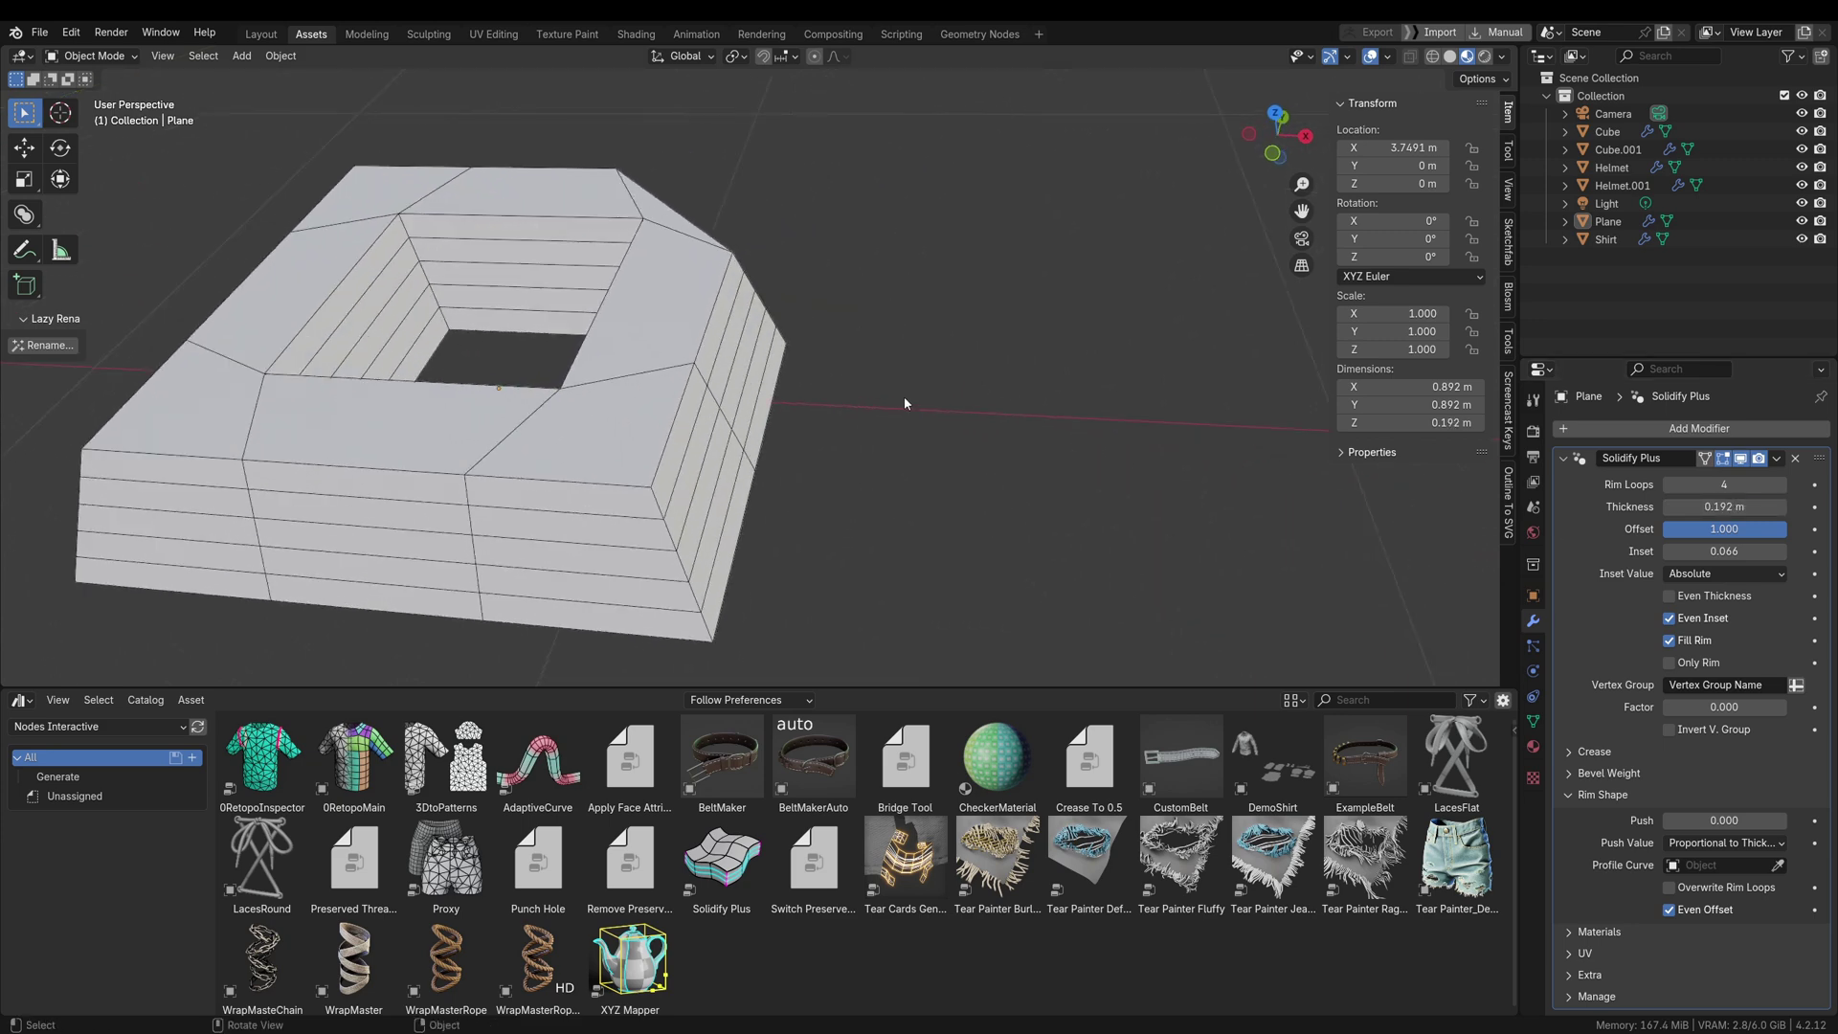
ctrl+middle_drag(904, 396, 906, 132)
shift+middle_drag(357, 286, 7, 236)
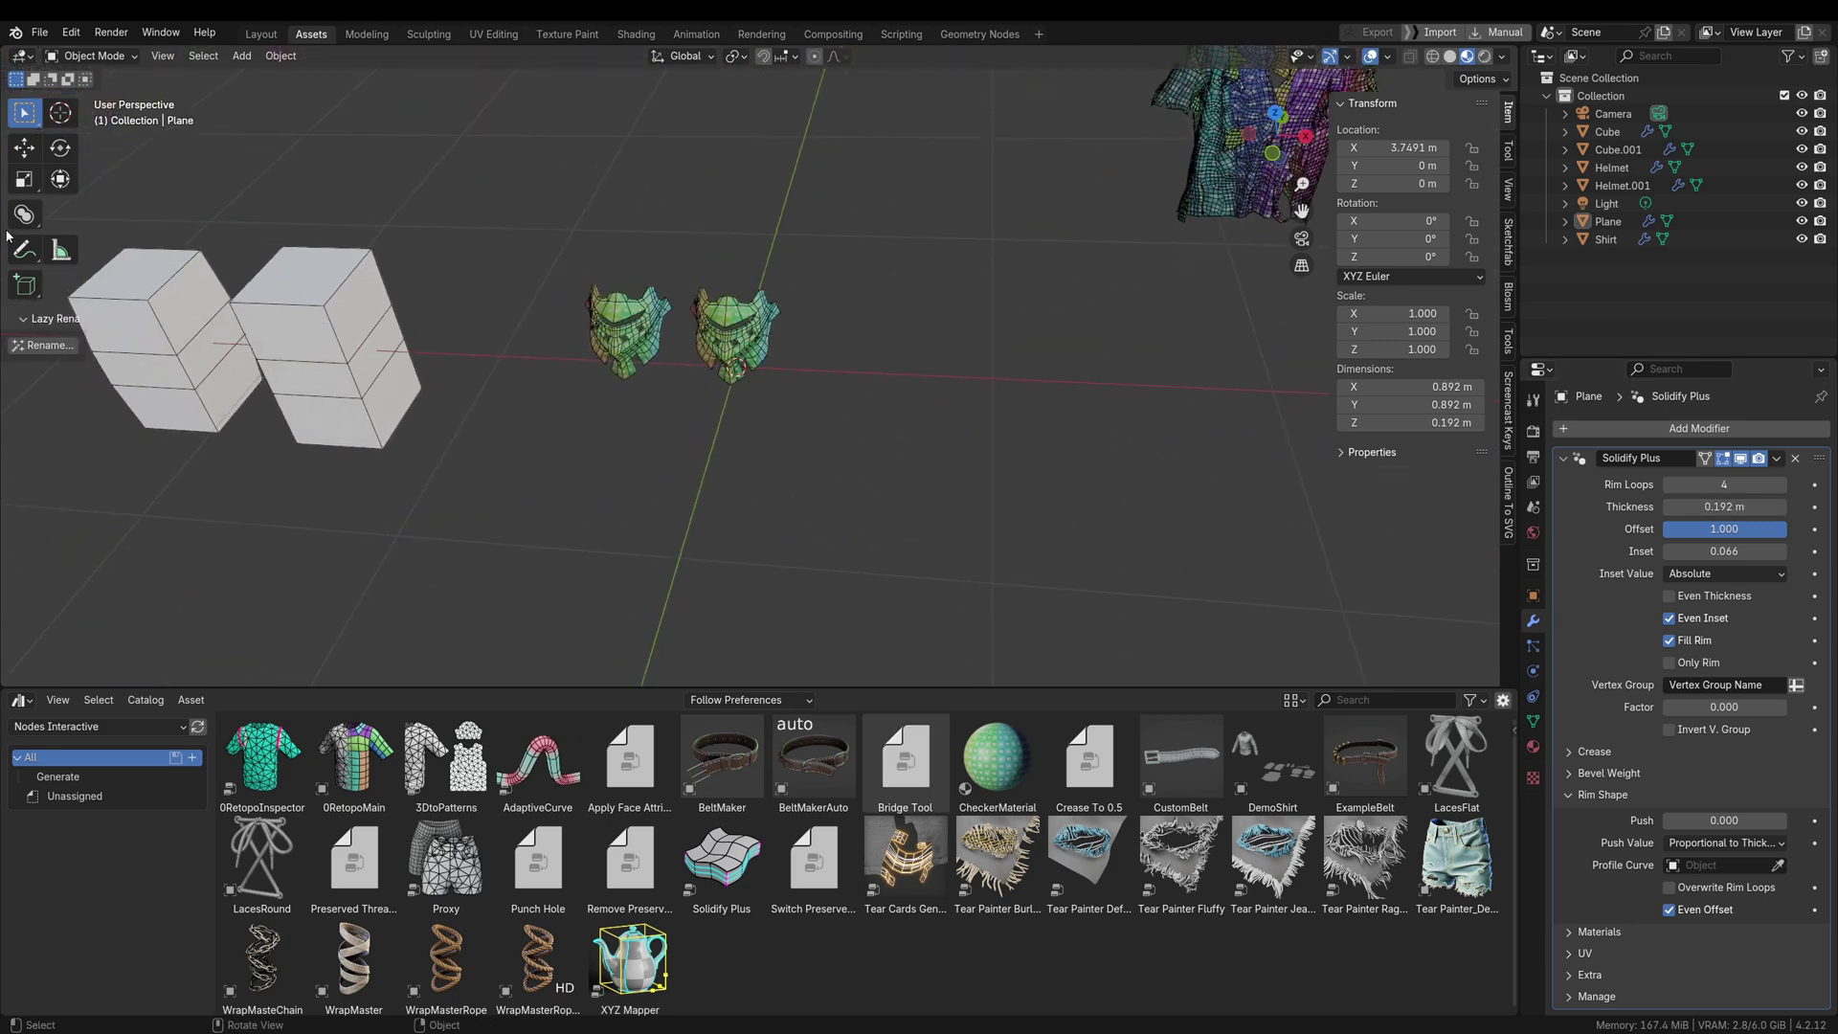
click(337, 343)
key(KP_Decimal)
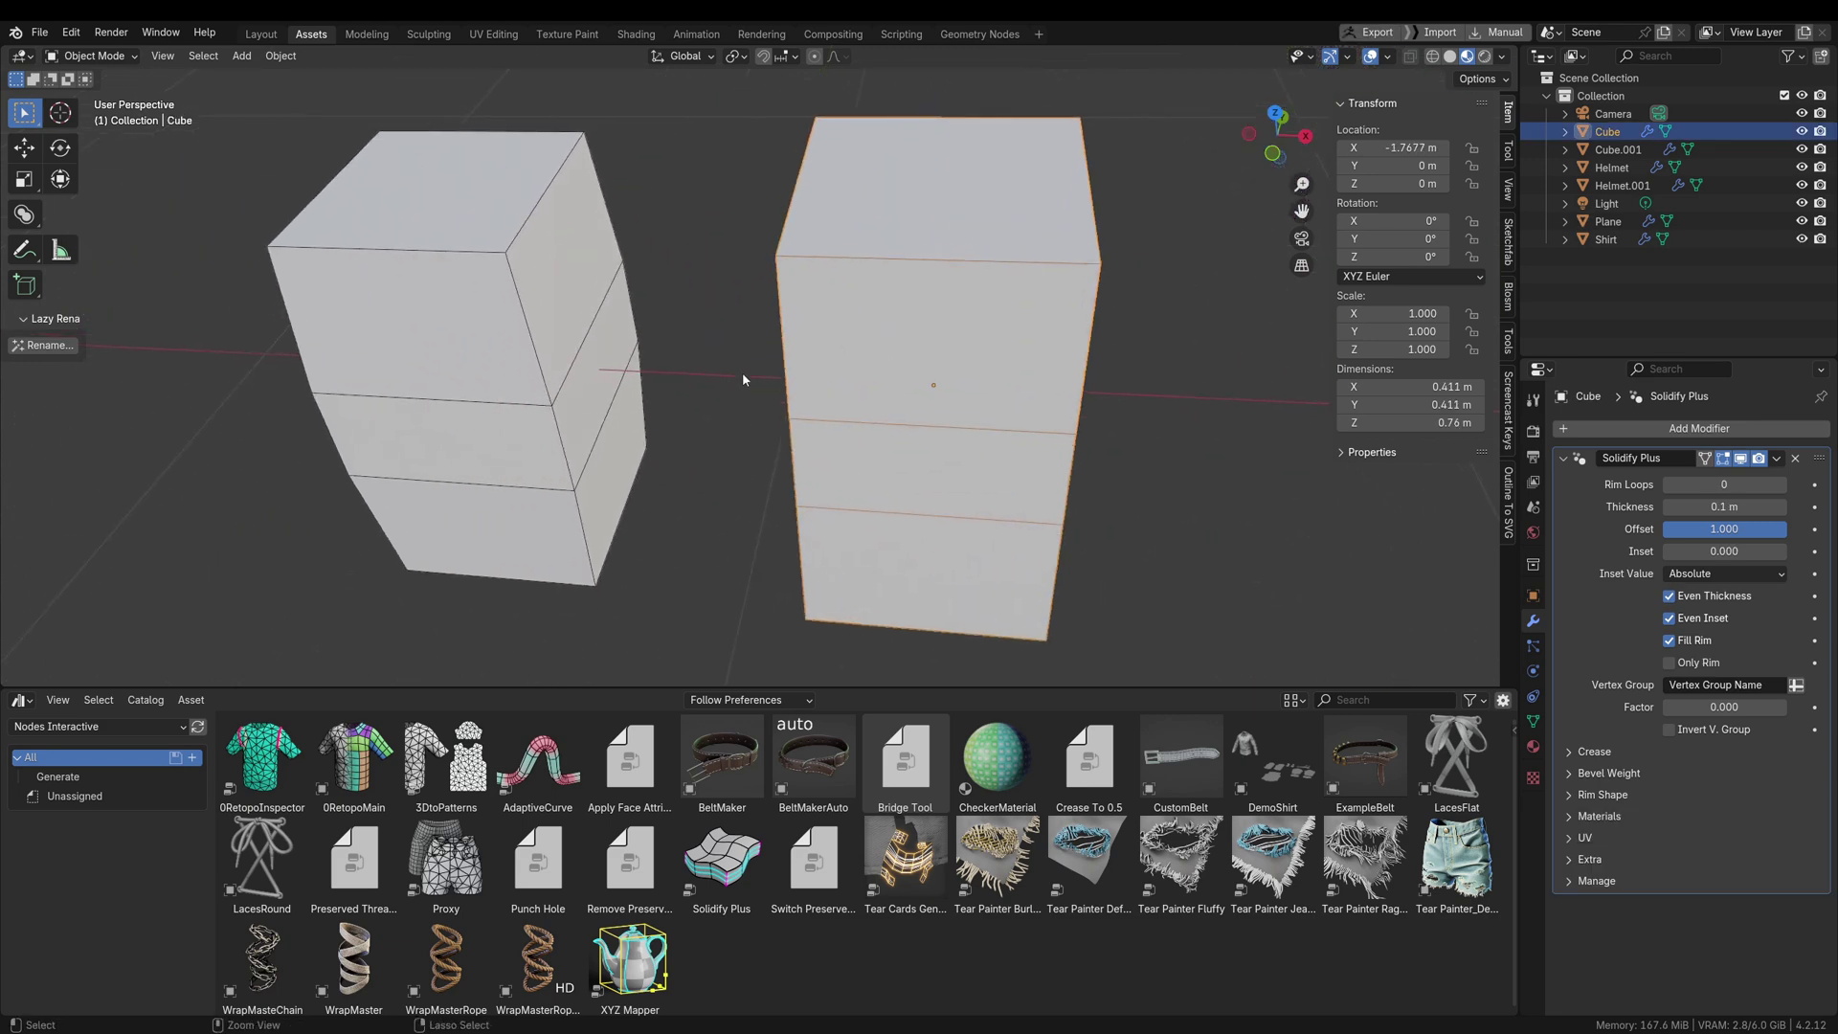
click(637, 369)
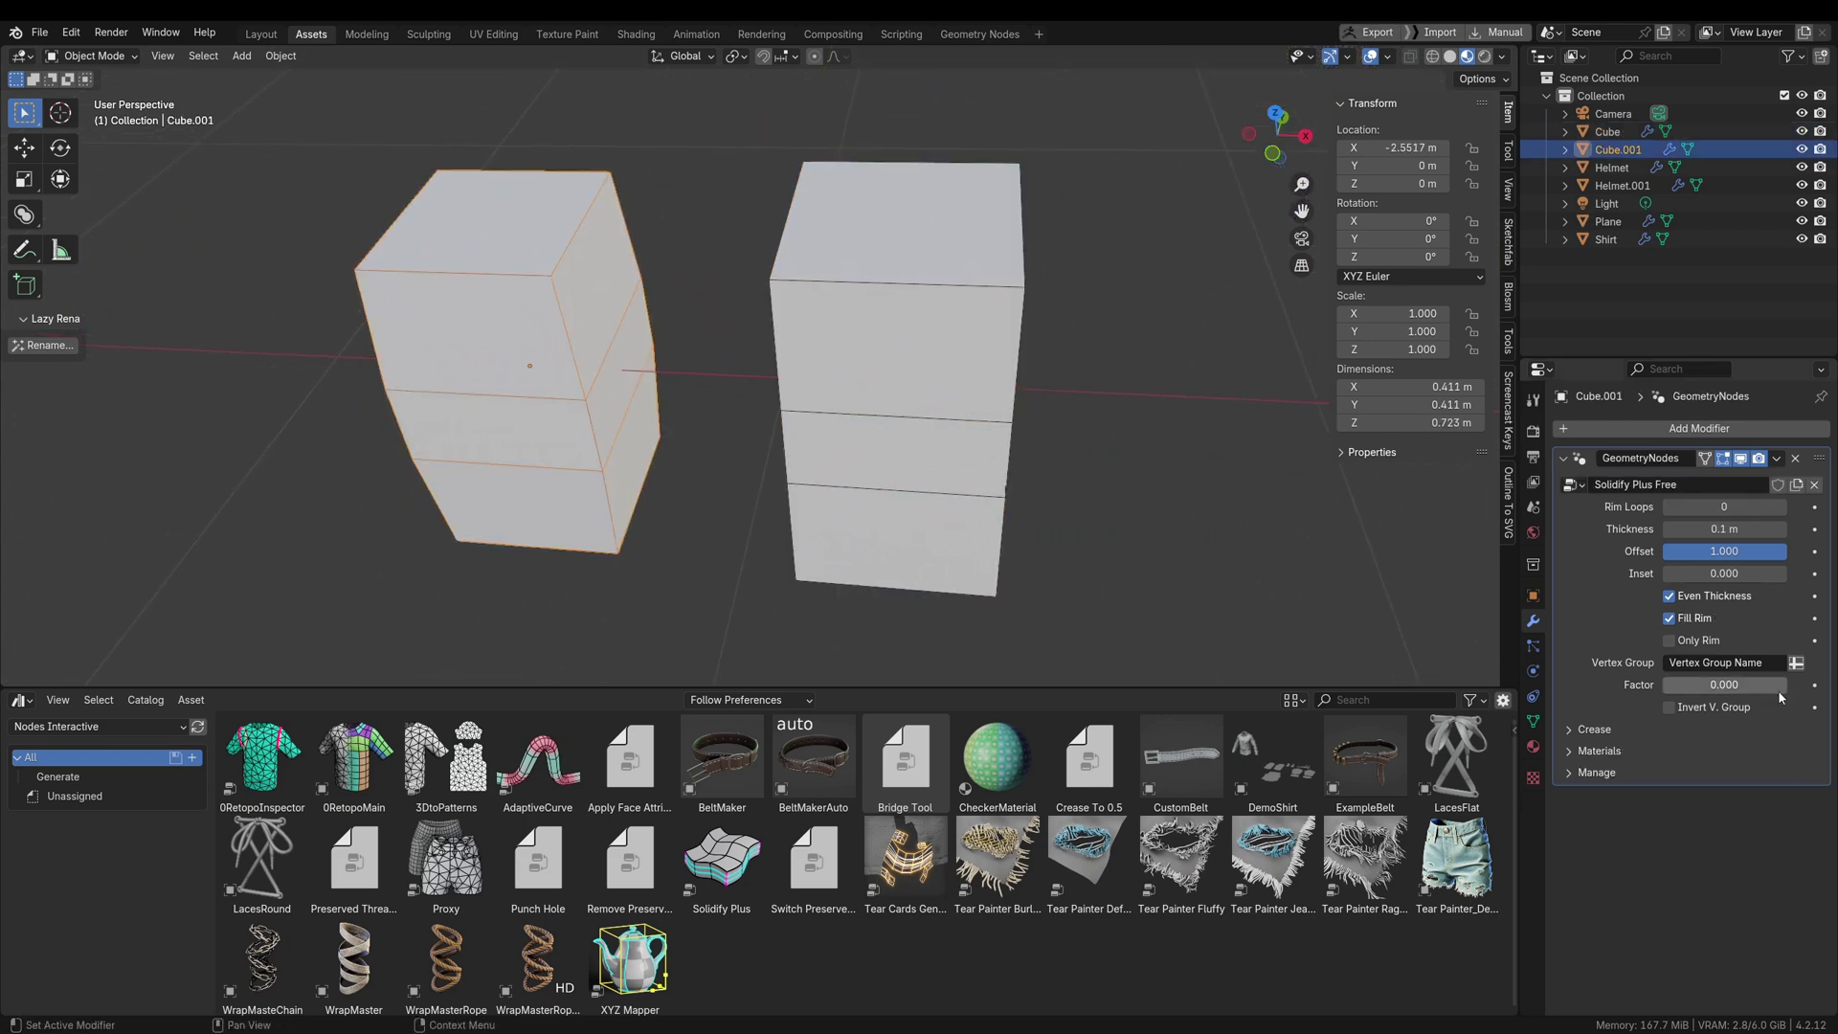
click(1674, 601)
click(1674, 602)
Select the cube with Solidify Plus and turn its Even Thickness off and back on for comparison
click(814, 366)
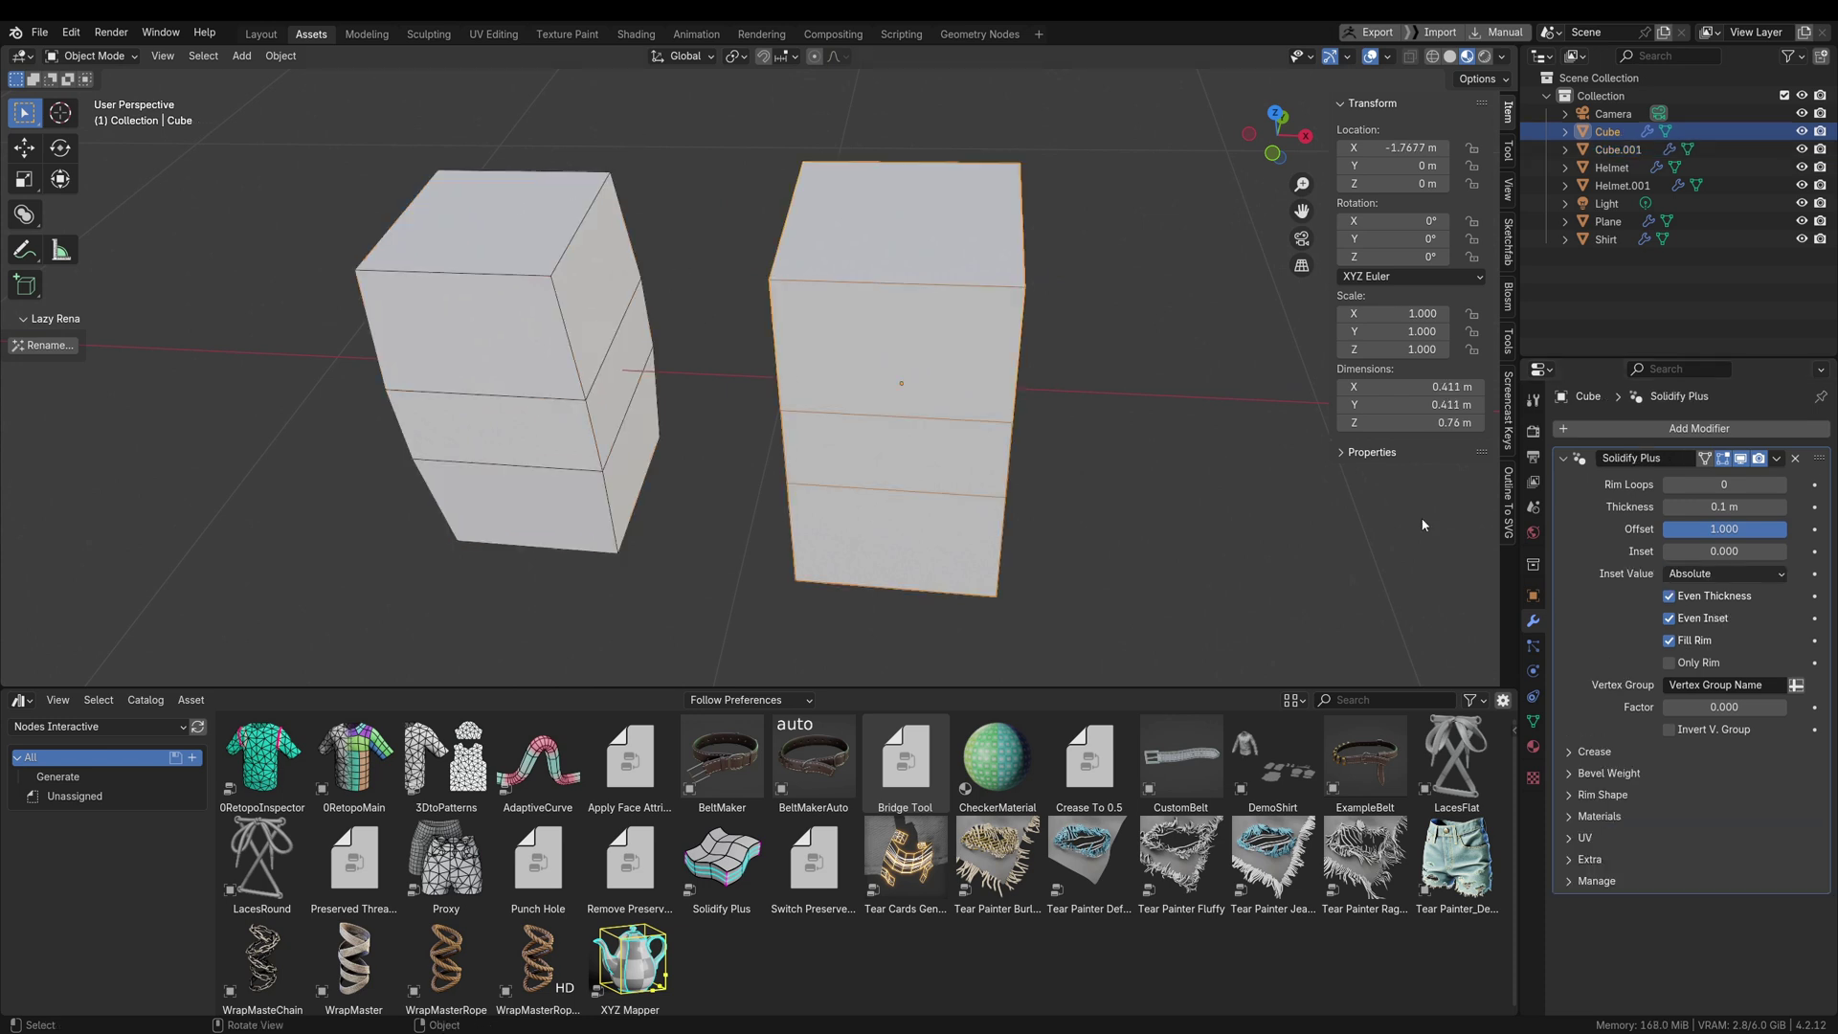
click(1675, 601)
click(1675, 601)
Add a Monkey mesh and move it clear of the cubes, to about X -4.46 m, Y -1.72 m, Z 0.49 m
middle_drag(882, 456, 1003, 402)
scroll(1003, 402, down, 2)
shift+middle_drag(560, 394, 720, 375)
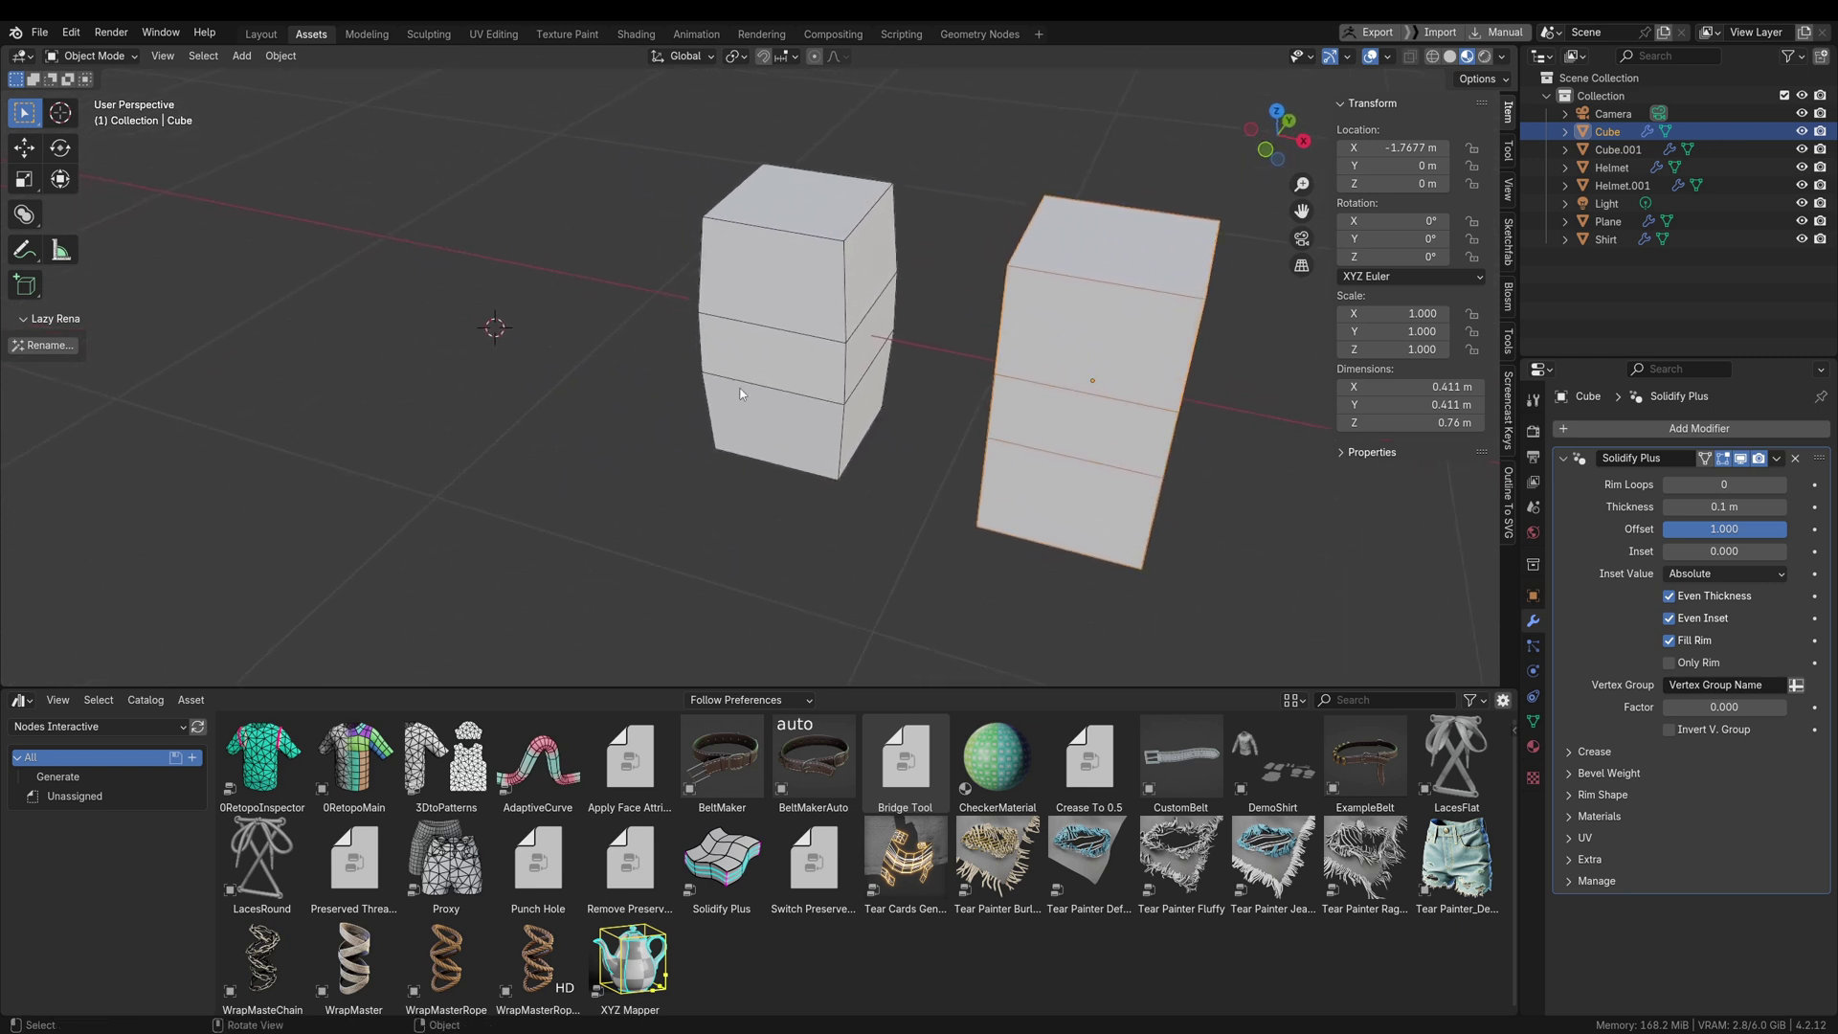
key(shift+a)
mouse_move(666, 398)
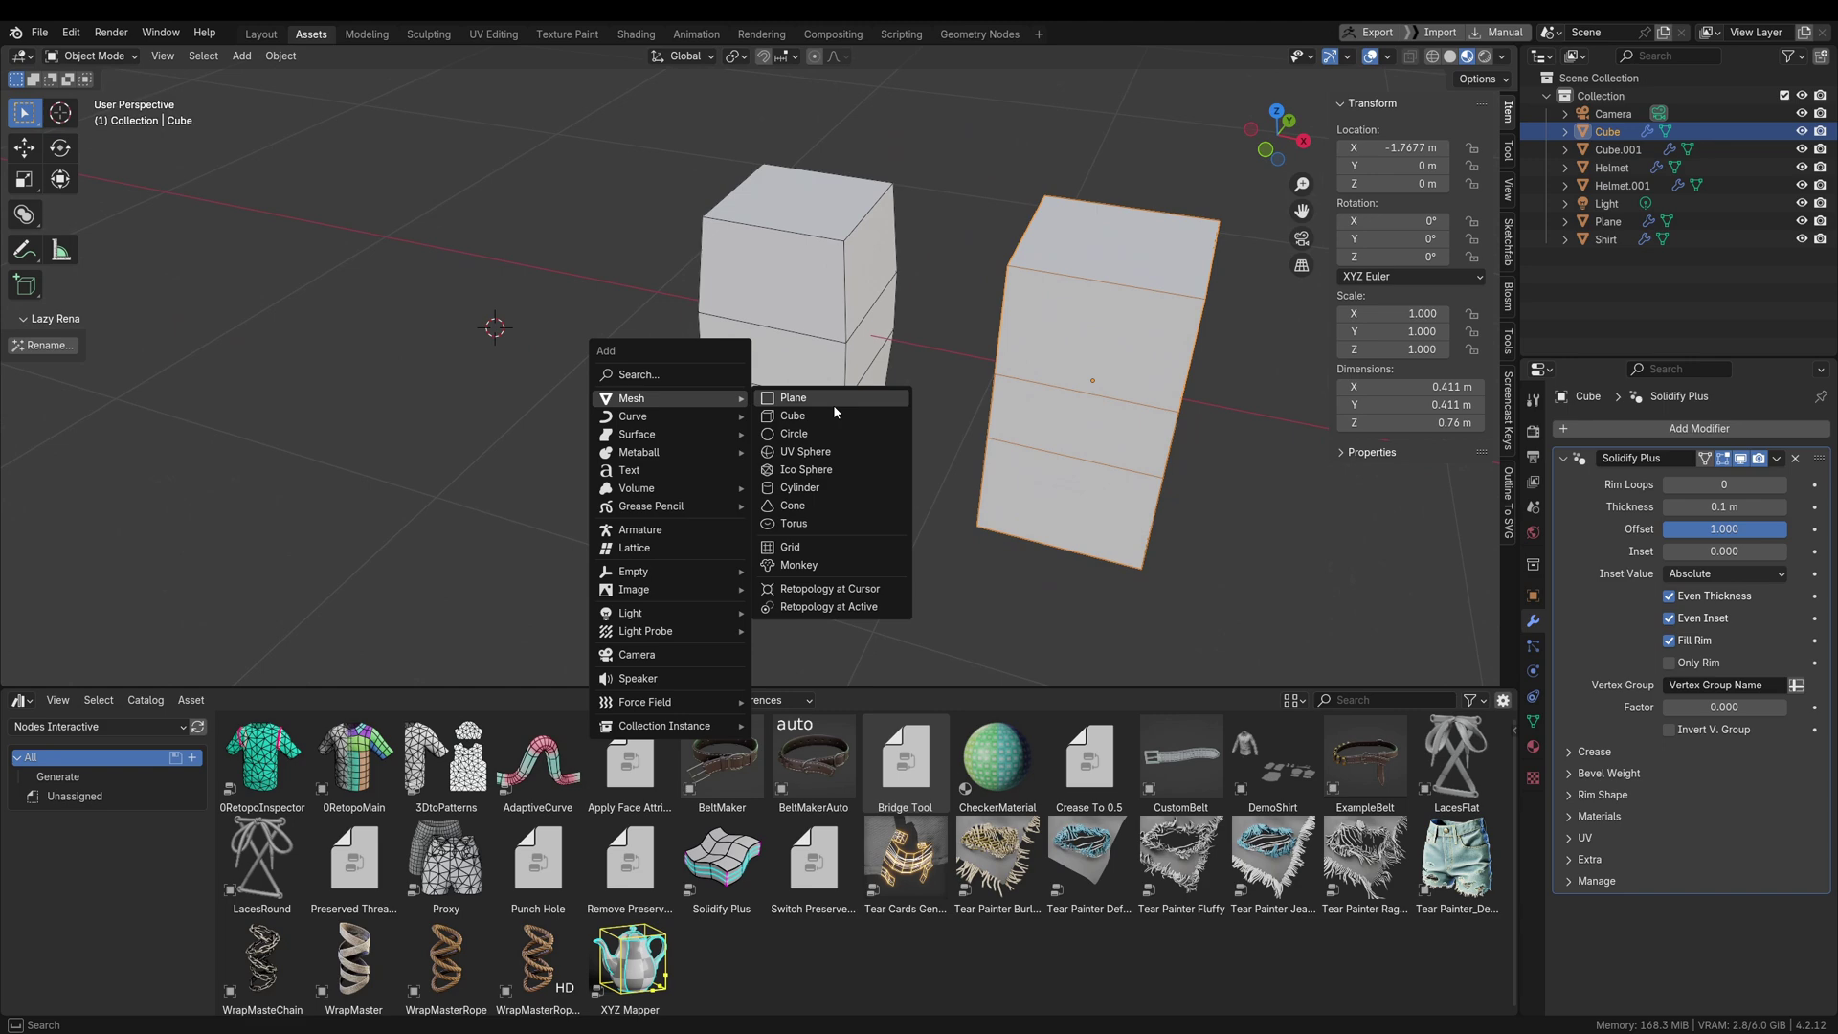
click(819, 573)
scroll(900, 374, down, 6)
key(g)
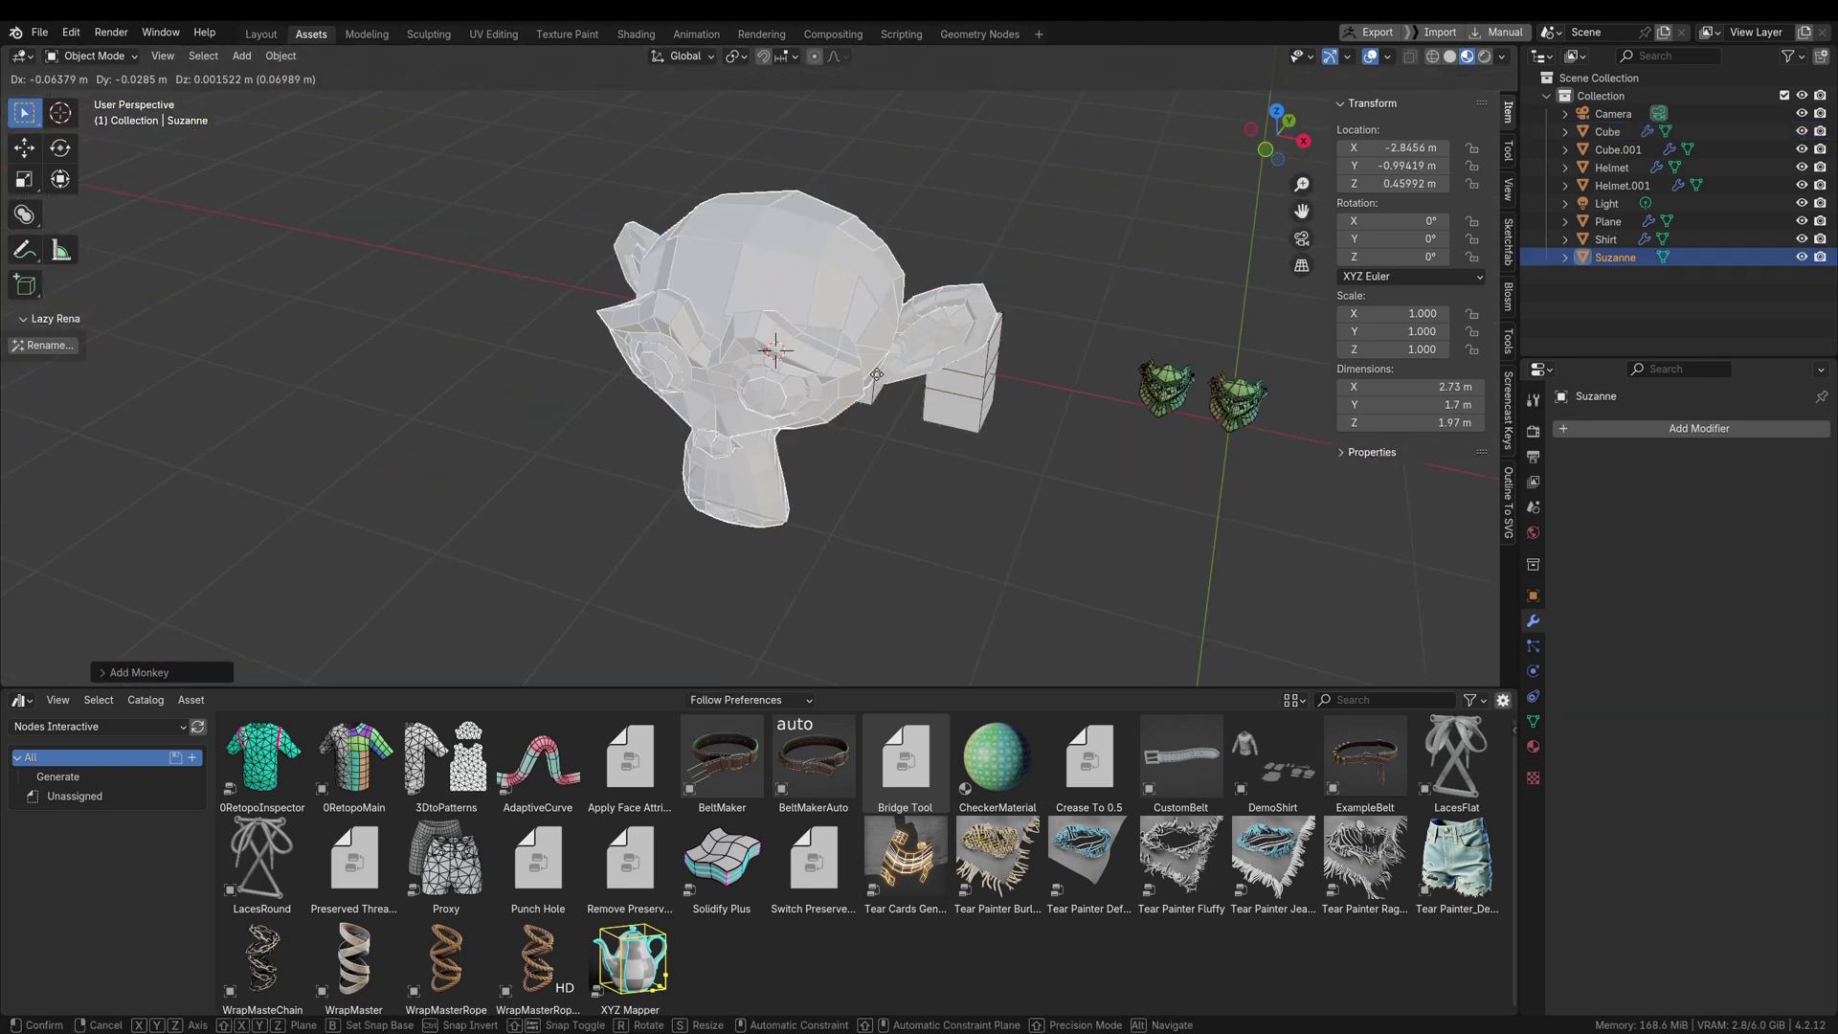
click(671, 430)
shift+middle_drag(576, 427, 650, 360)
scroll(649, 360, up, 3)
scroll(724, 350, down, 3)
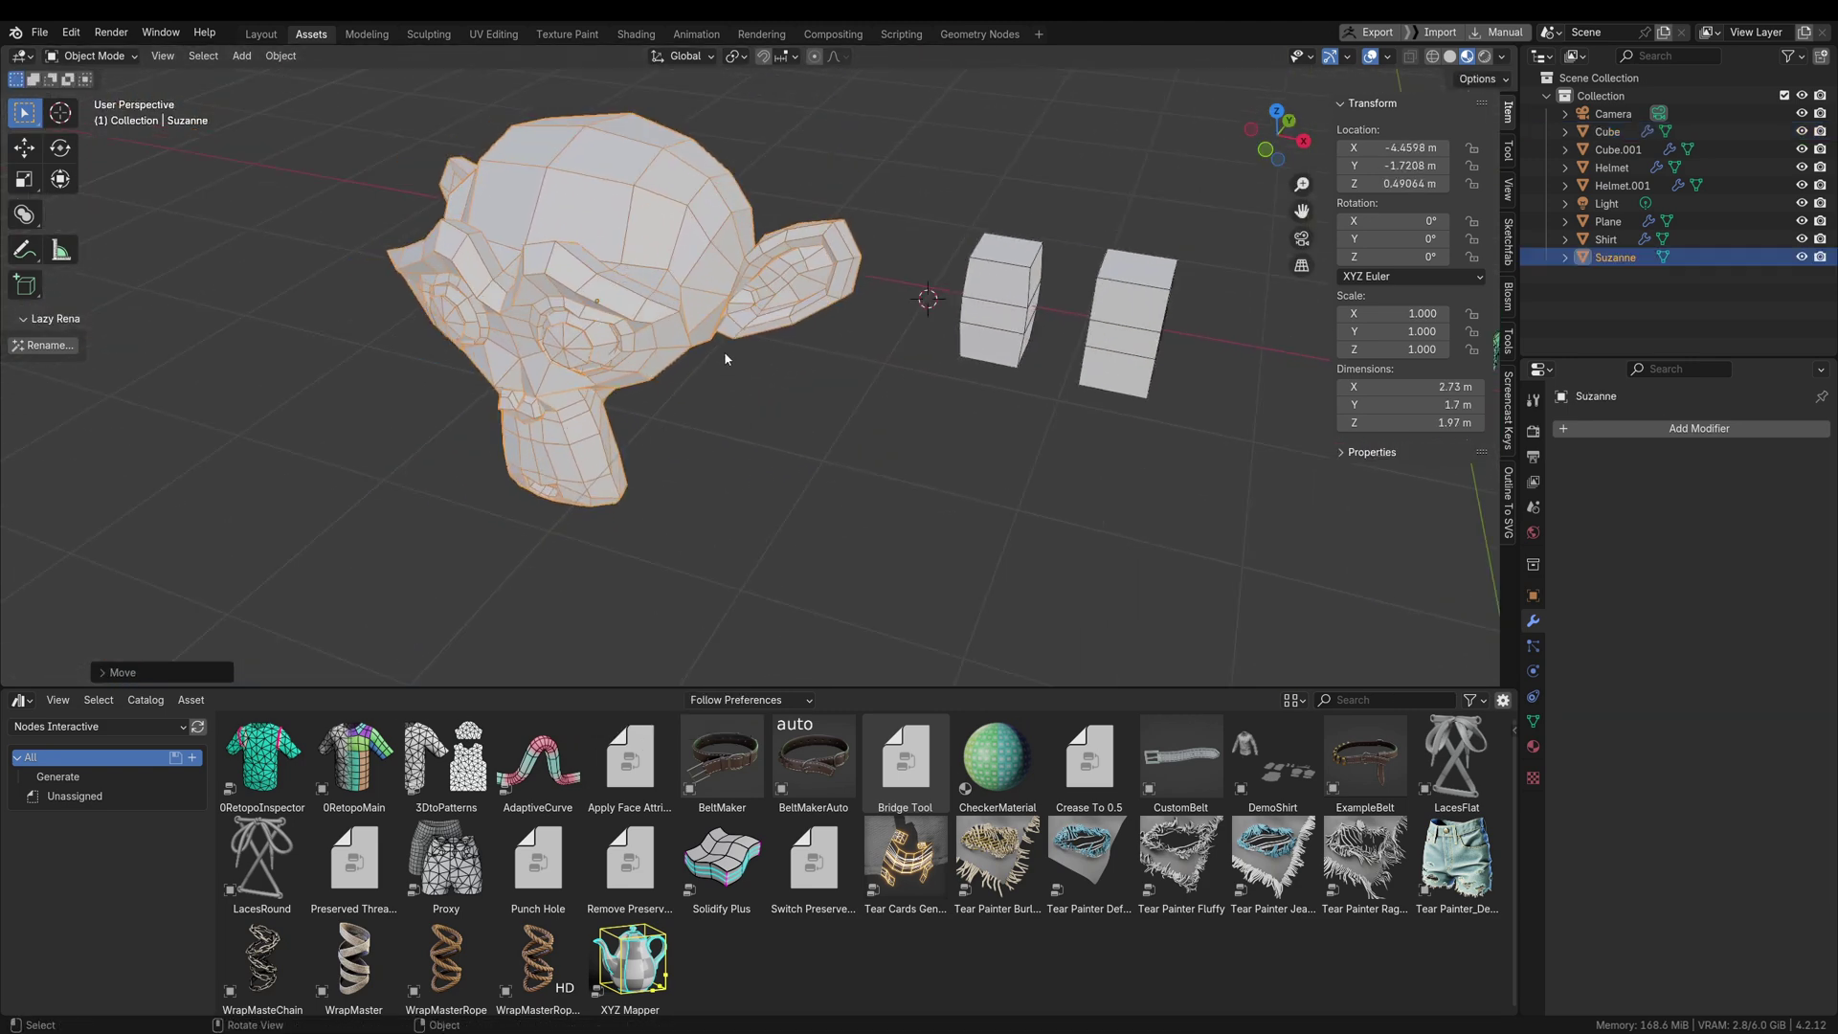
Duplicate the monkey along the X axis, placing the copy at about X -6.70 m
key(shift+d)
key(x)
click(451, 341)
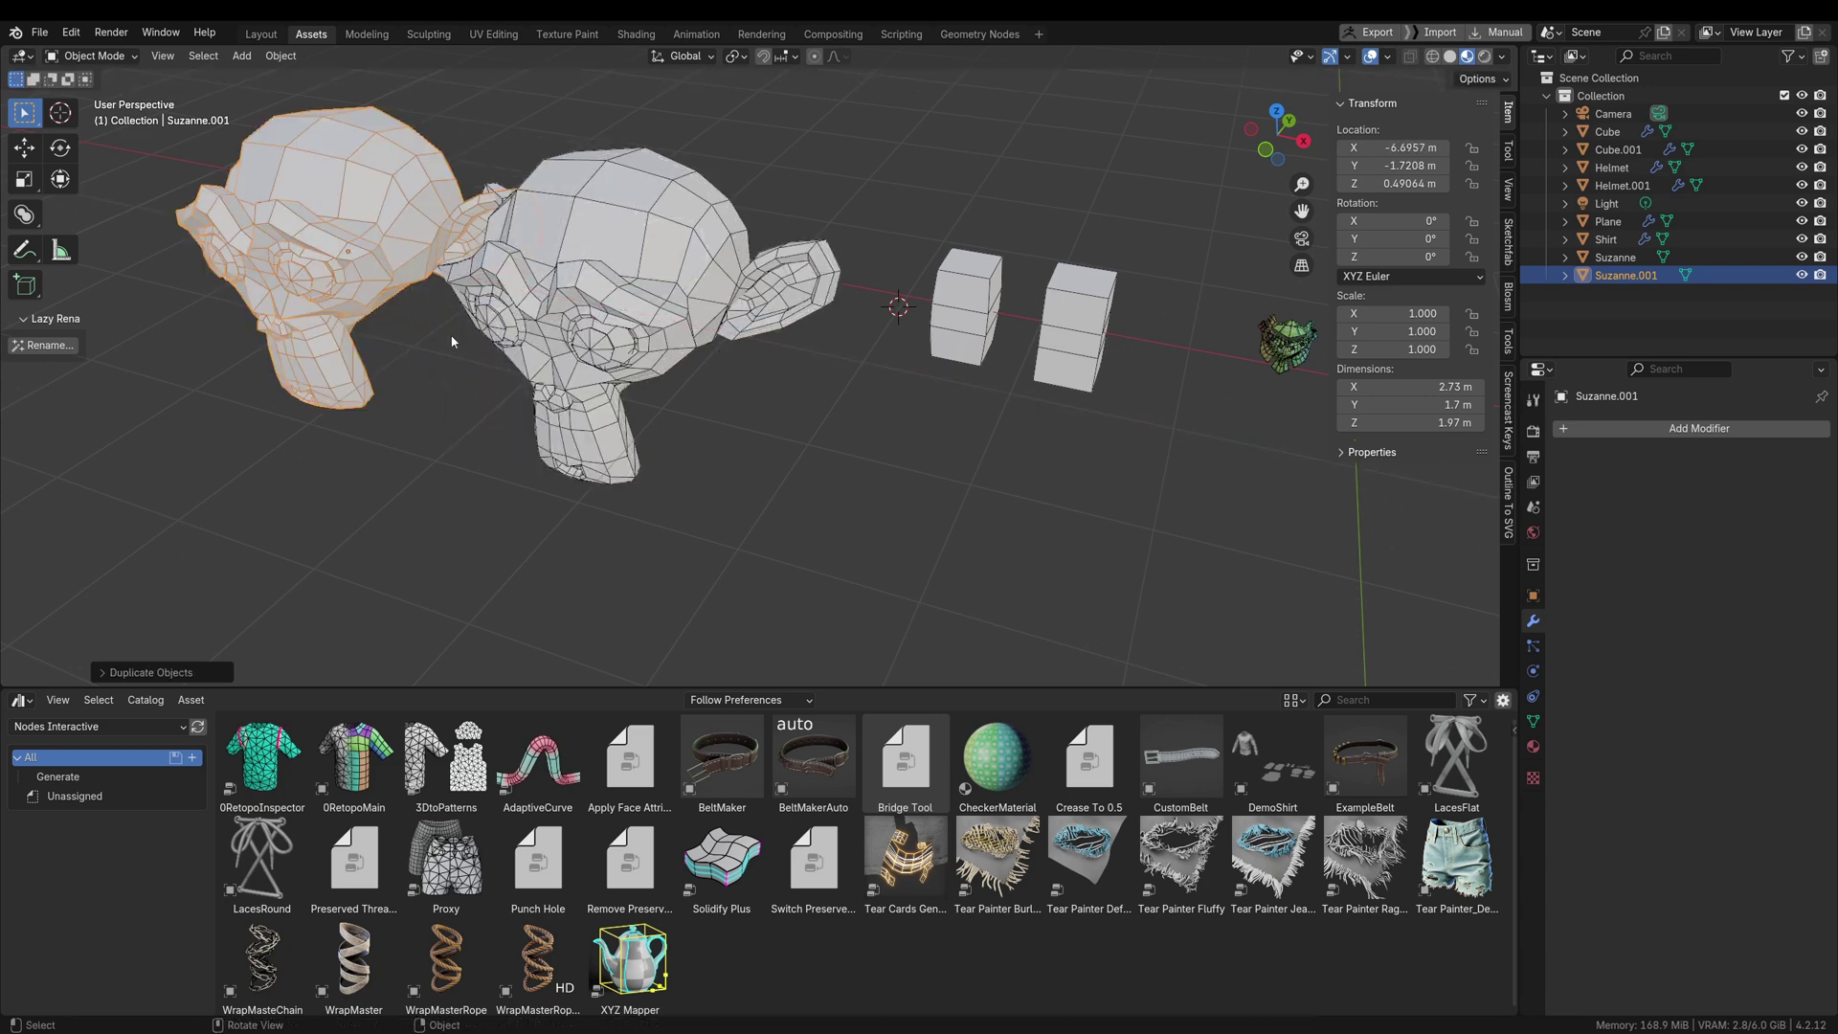
middle_drag(984, 555, 920, 552)
Add a Solidify modifier to the duplicate monkey with Offset 1 and Thickness 0.081 m, and move it along X to about -7.68 m
click(1639, 428)
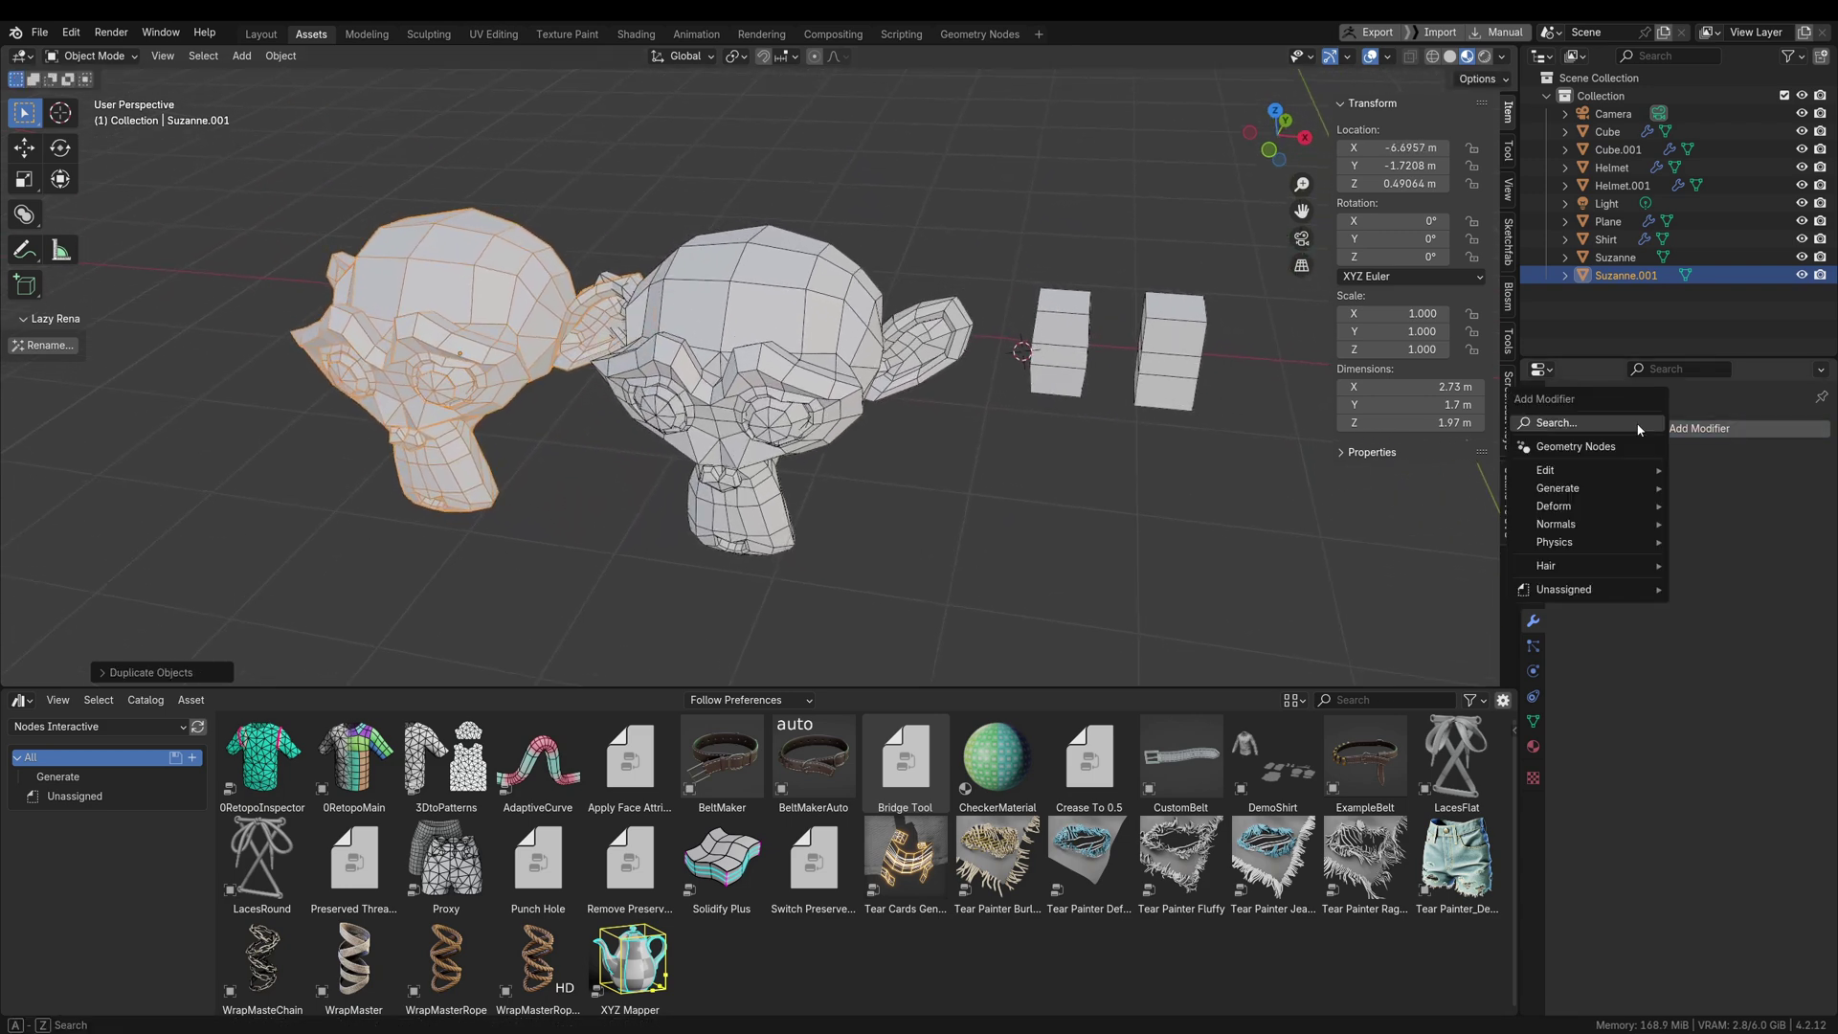
mouse_move(1587, 495)
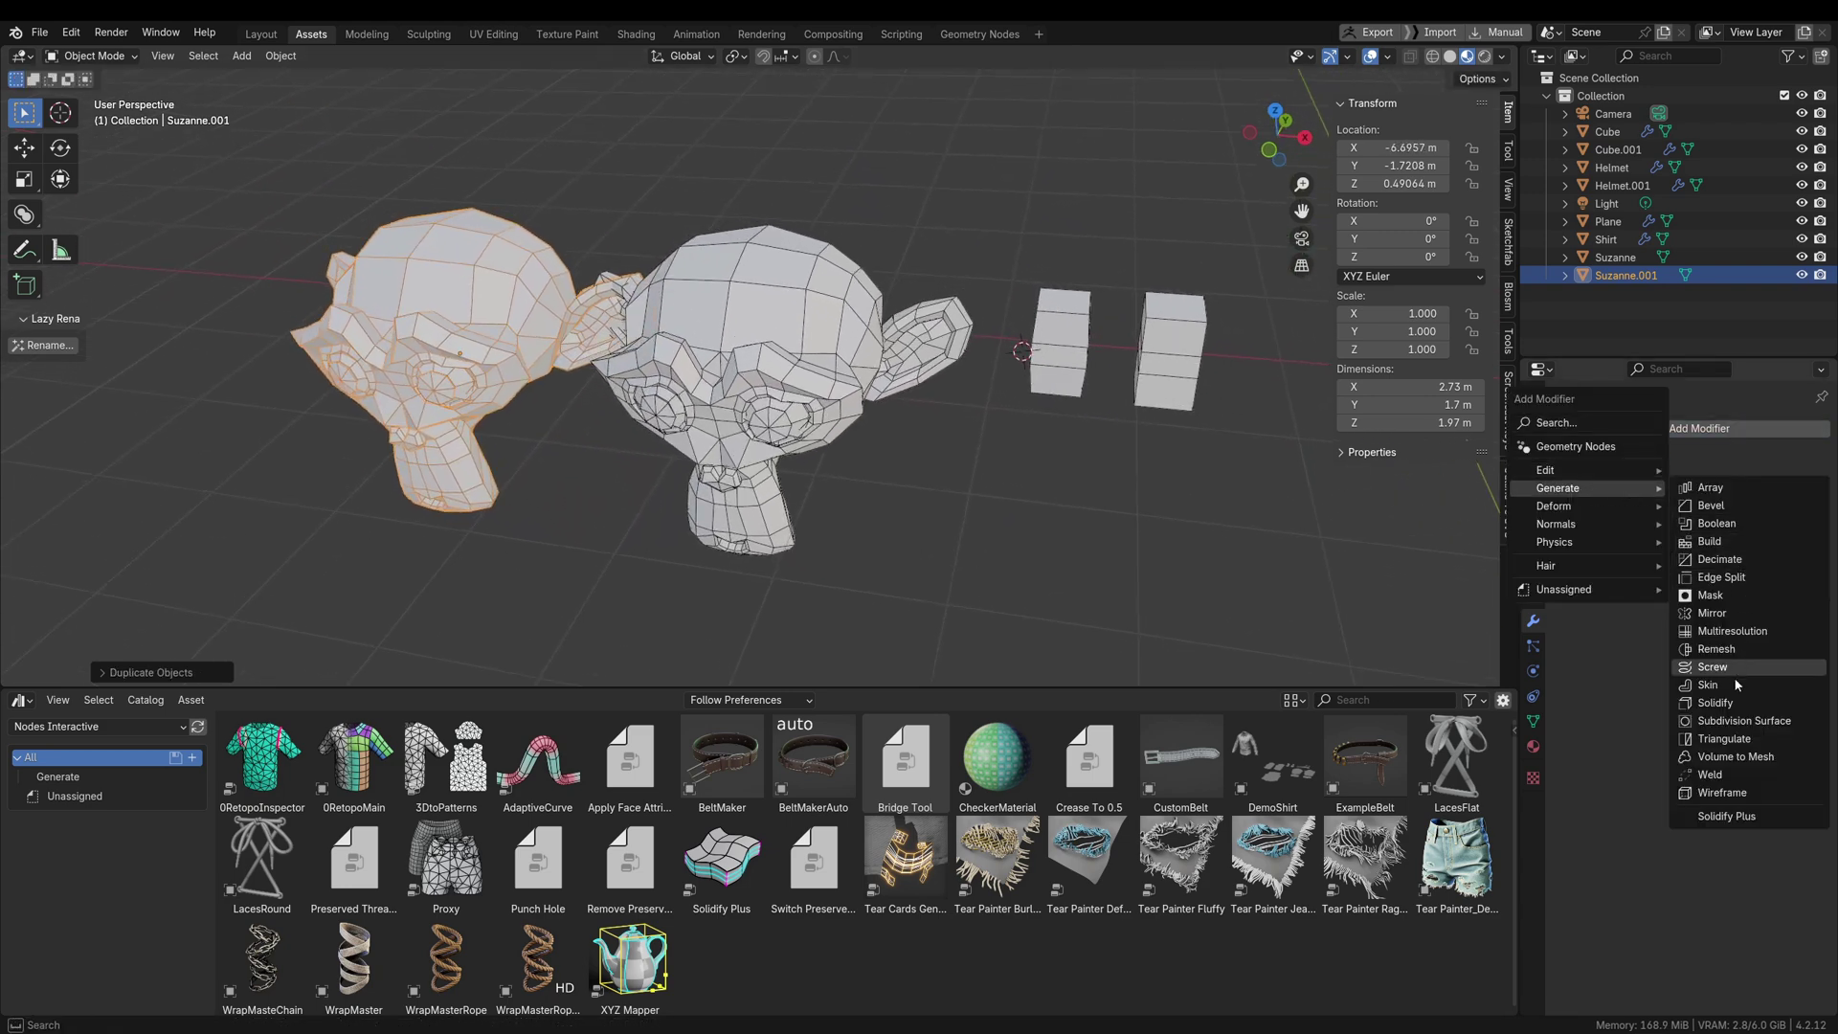
click(1716, 705)
scroll(790, 325, up, 6)
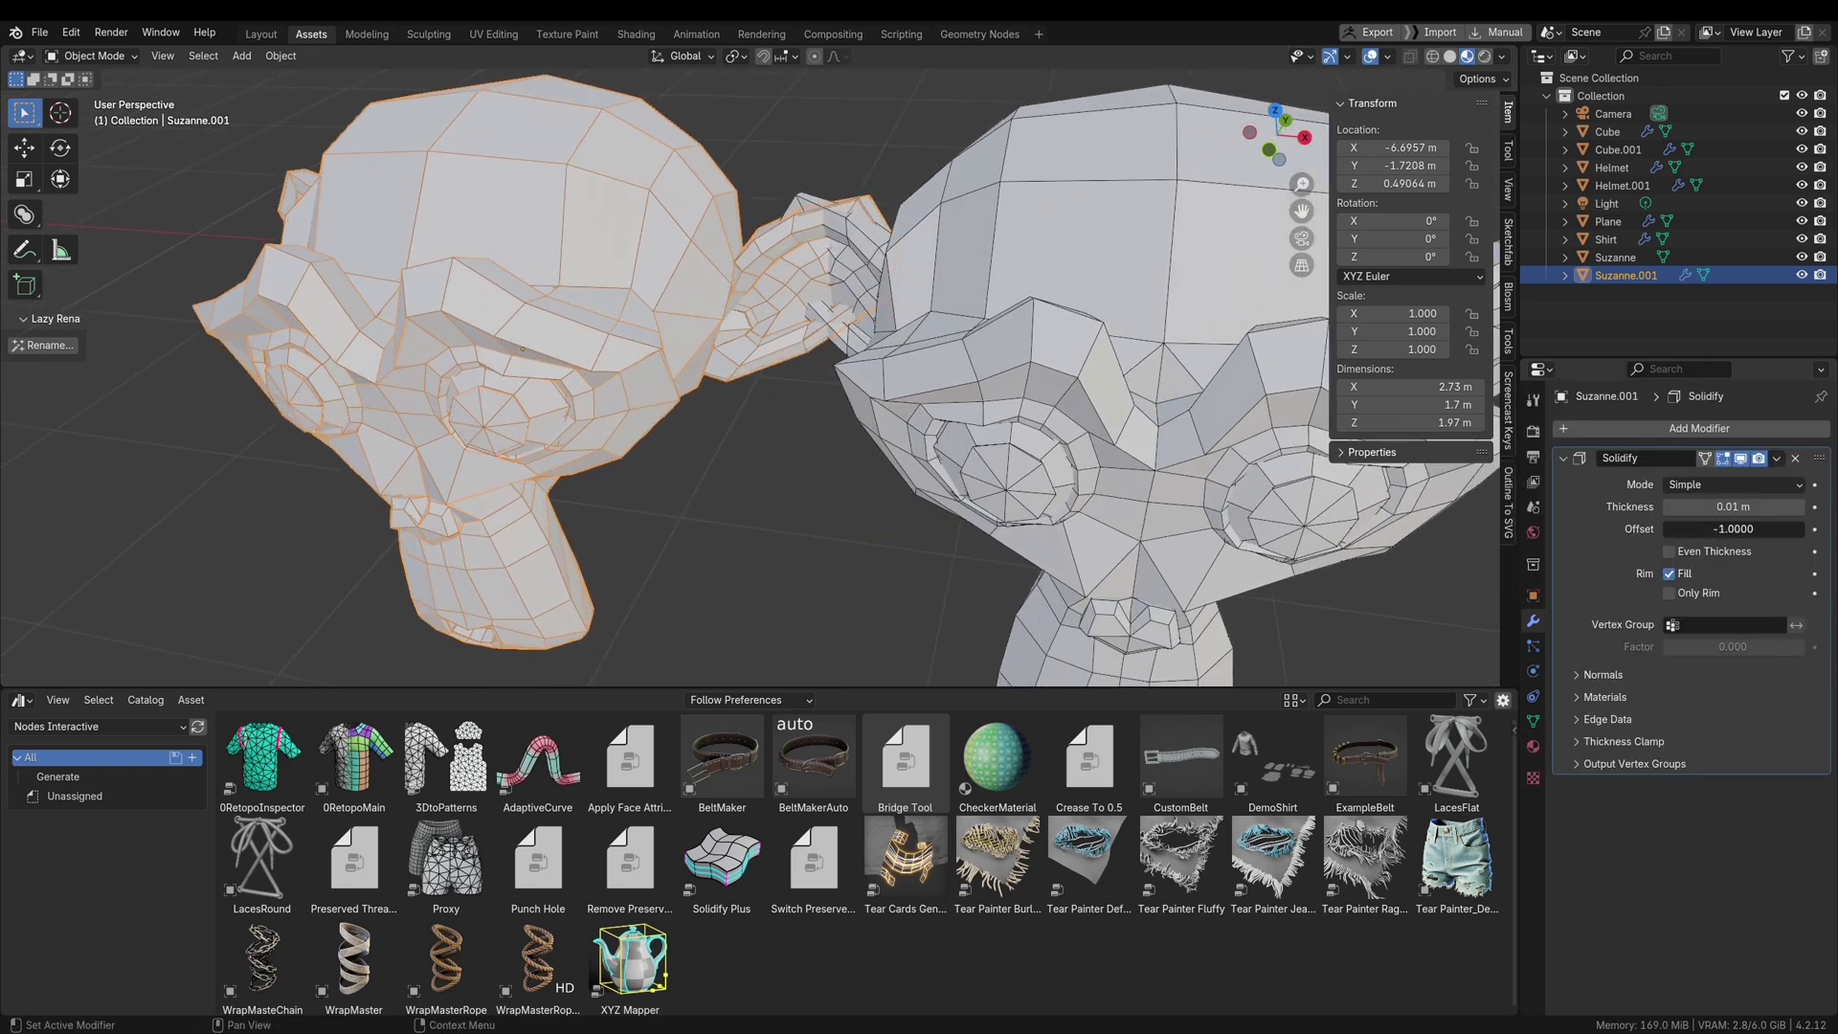
drag(1666, 528, 1767, 506)
scroll(625, 300, down, 3)
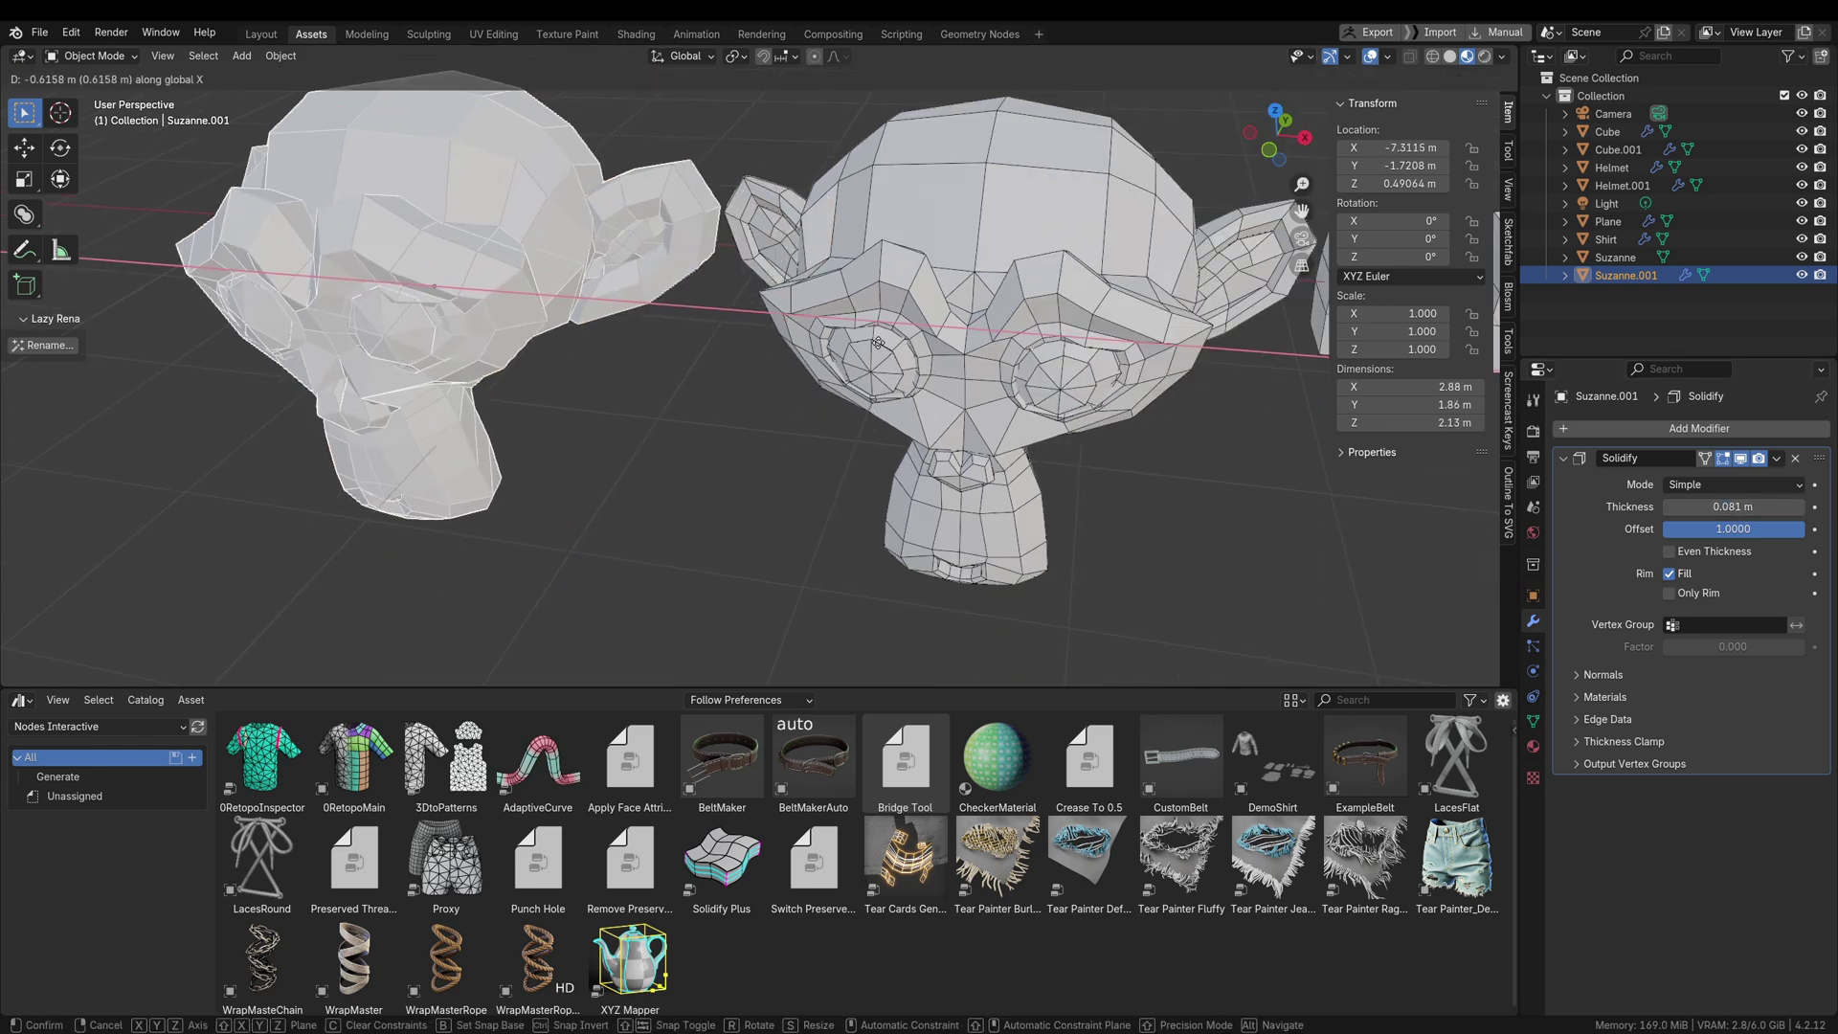
click(936, 372)
Switch to Solid shading and add a Solidify Plus modifier with Even Thickness enabled to the original monkey
key(z)
click(1079, 353)
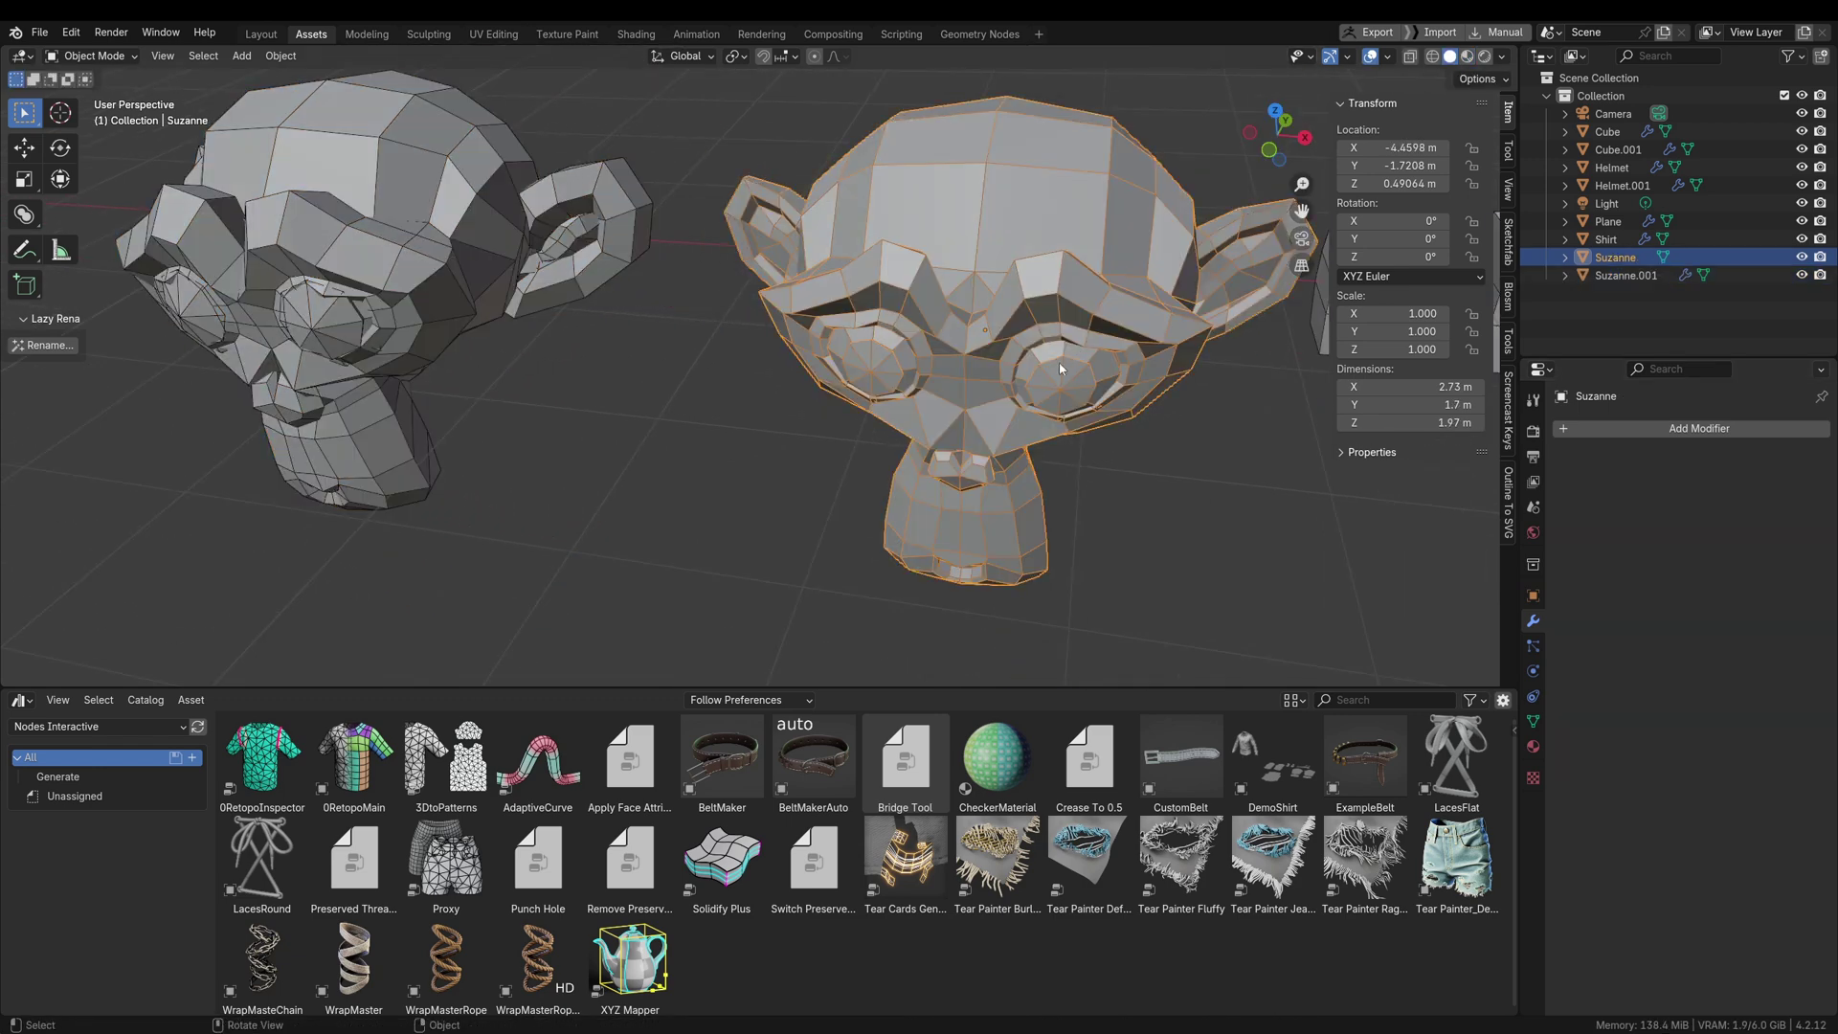
click(1633, 433)
mouse_move(1634, 433)
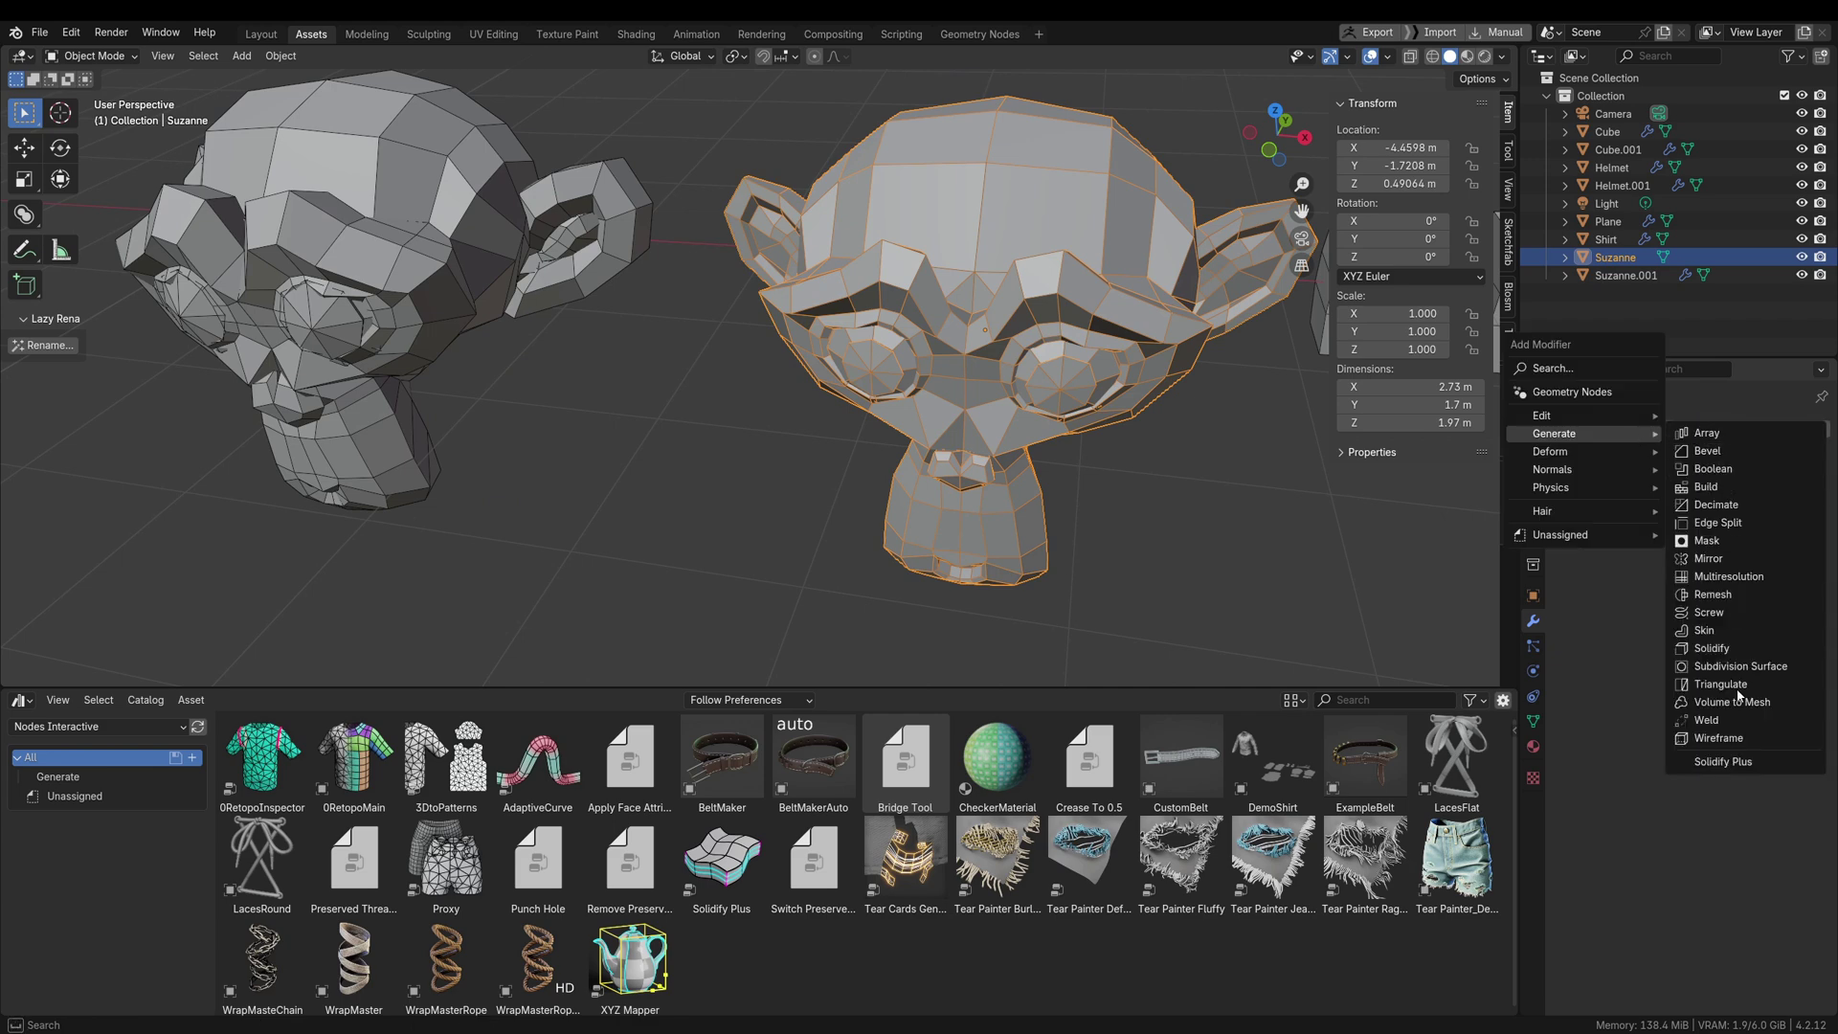
click(1711, 762)
scroll(946, 434, up, 1)
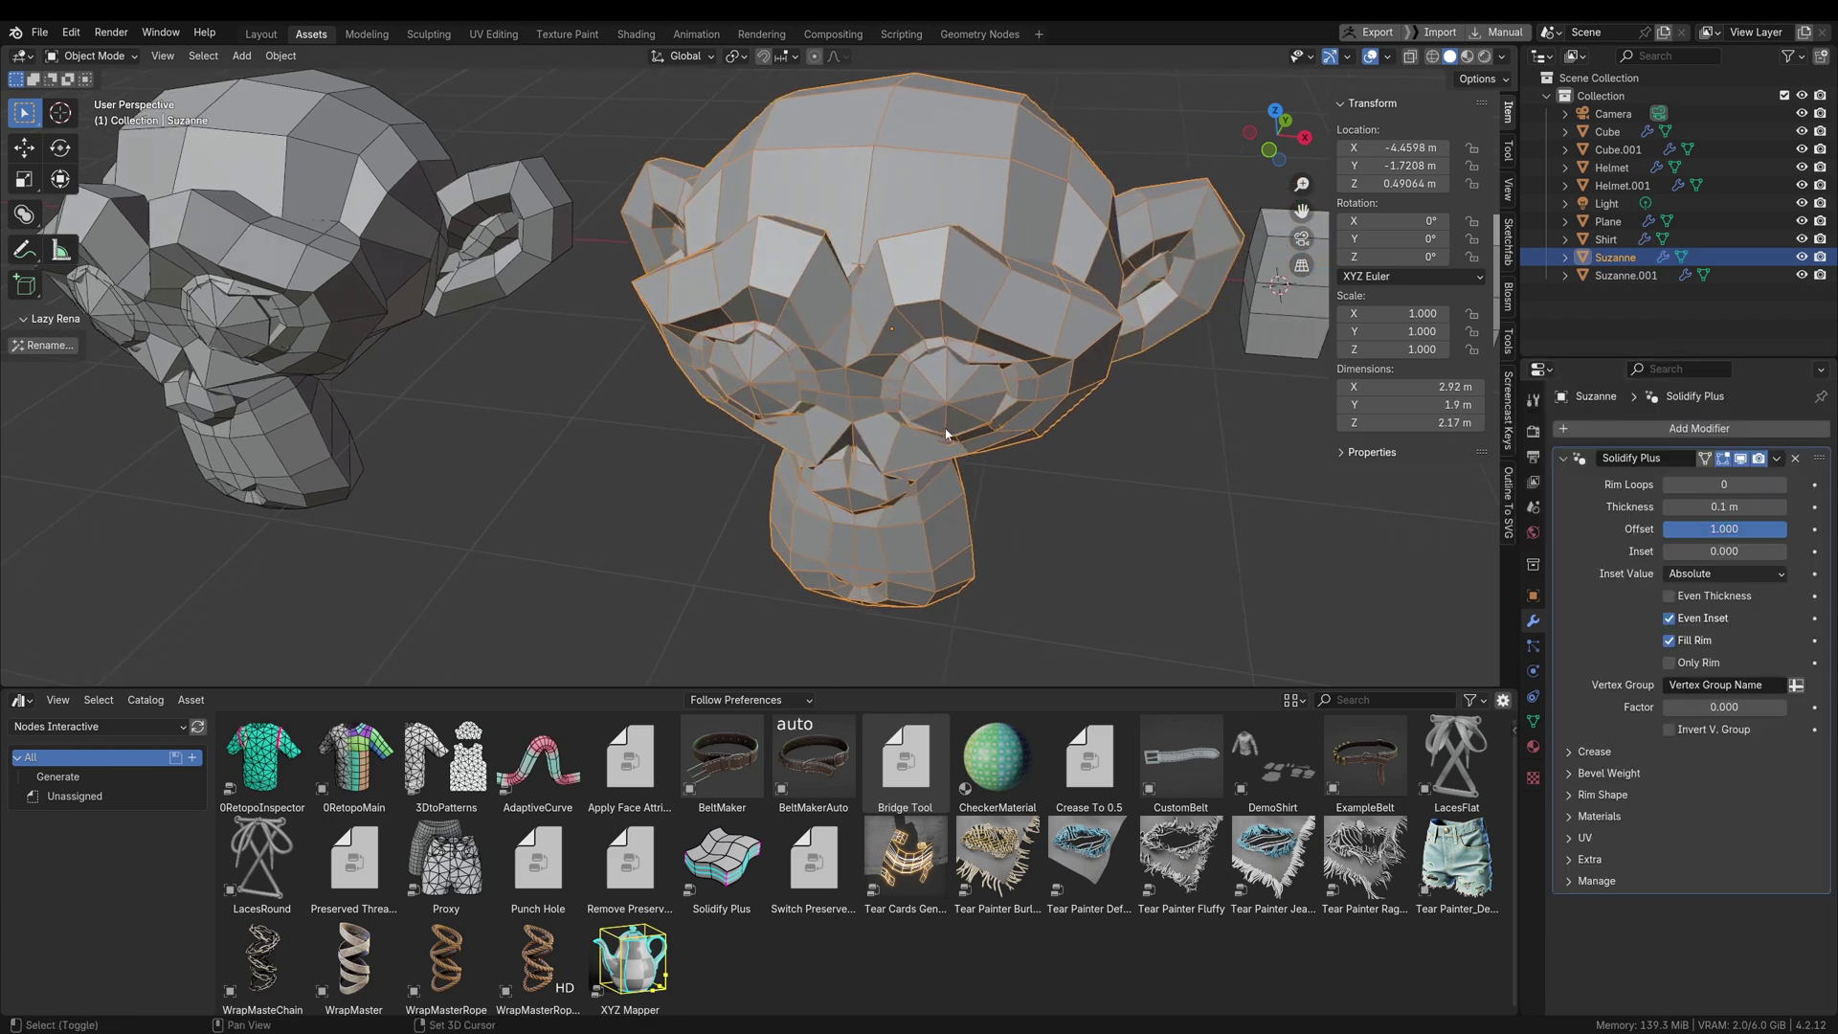
click(1676, 596)
Enable Even Thickness in the duplicate monkey's Solidify modifier and adjust its Thickness to about -0.039 m
scroll(848, 204, down, 2)
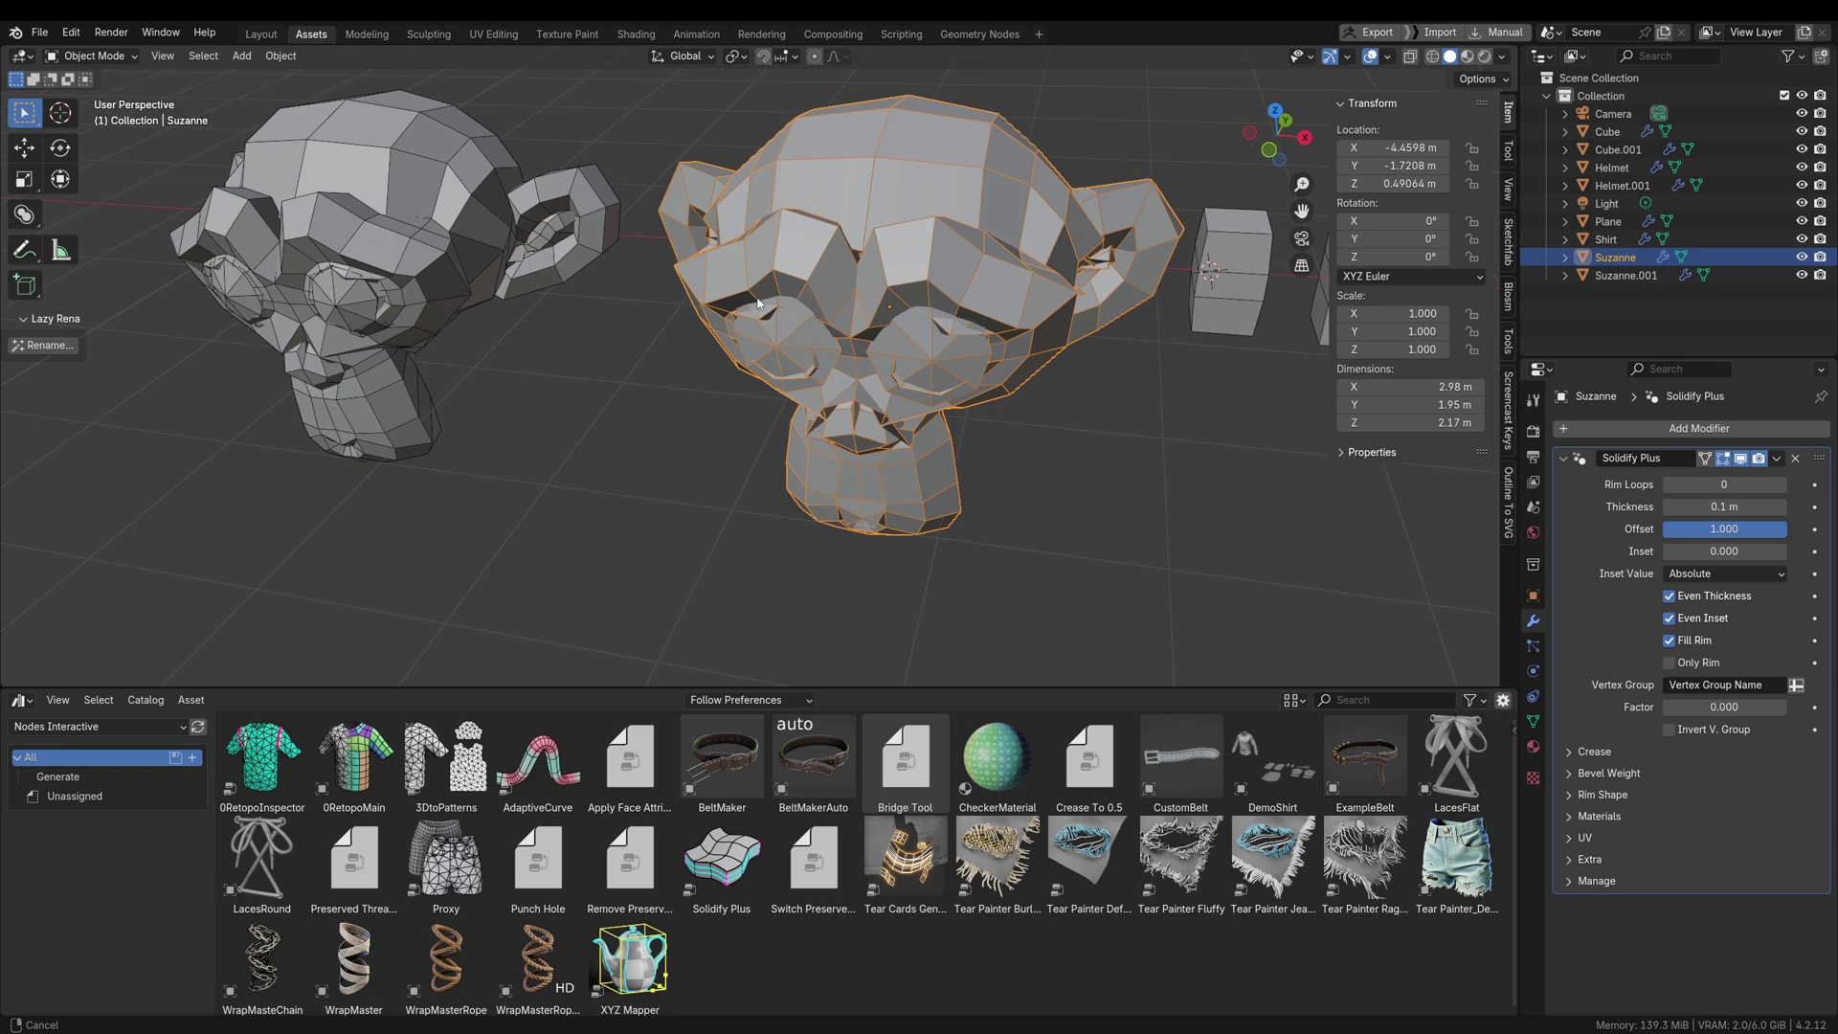
shift+middle_drag(848, 205, 1043, 257)
click(661, 325)
middle_drag(811, 401, 819, 395)
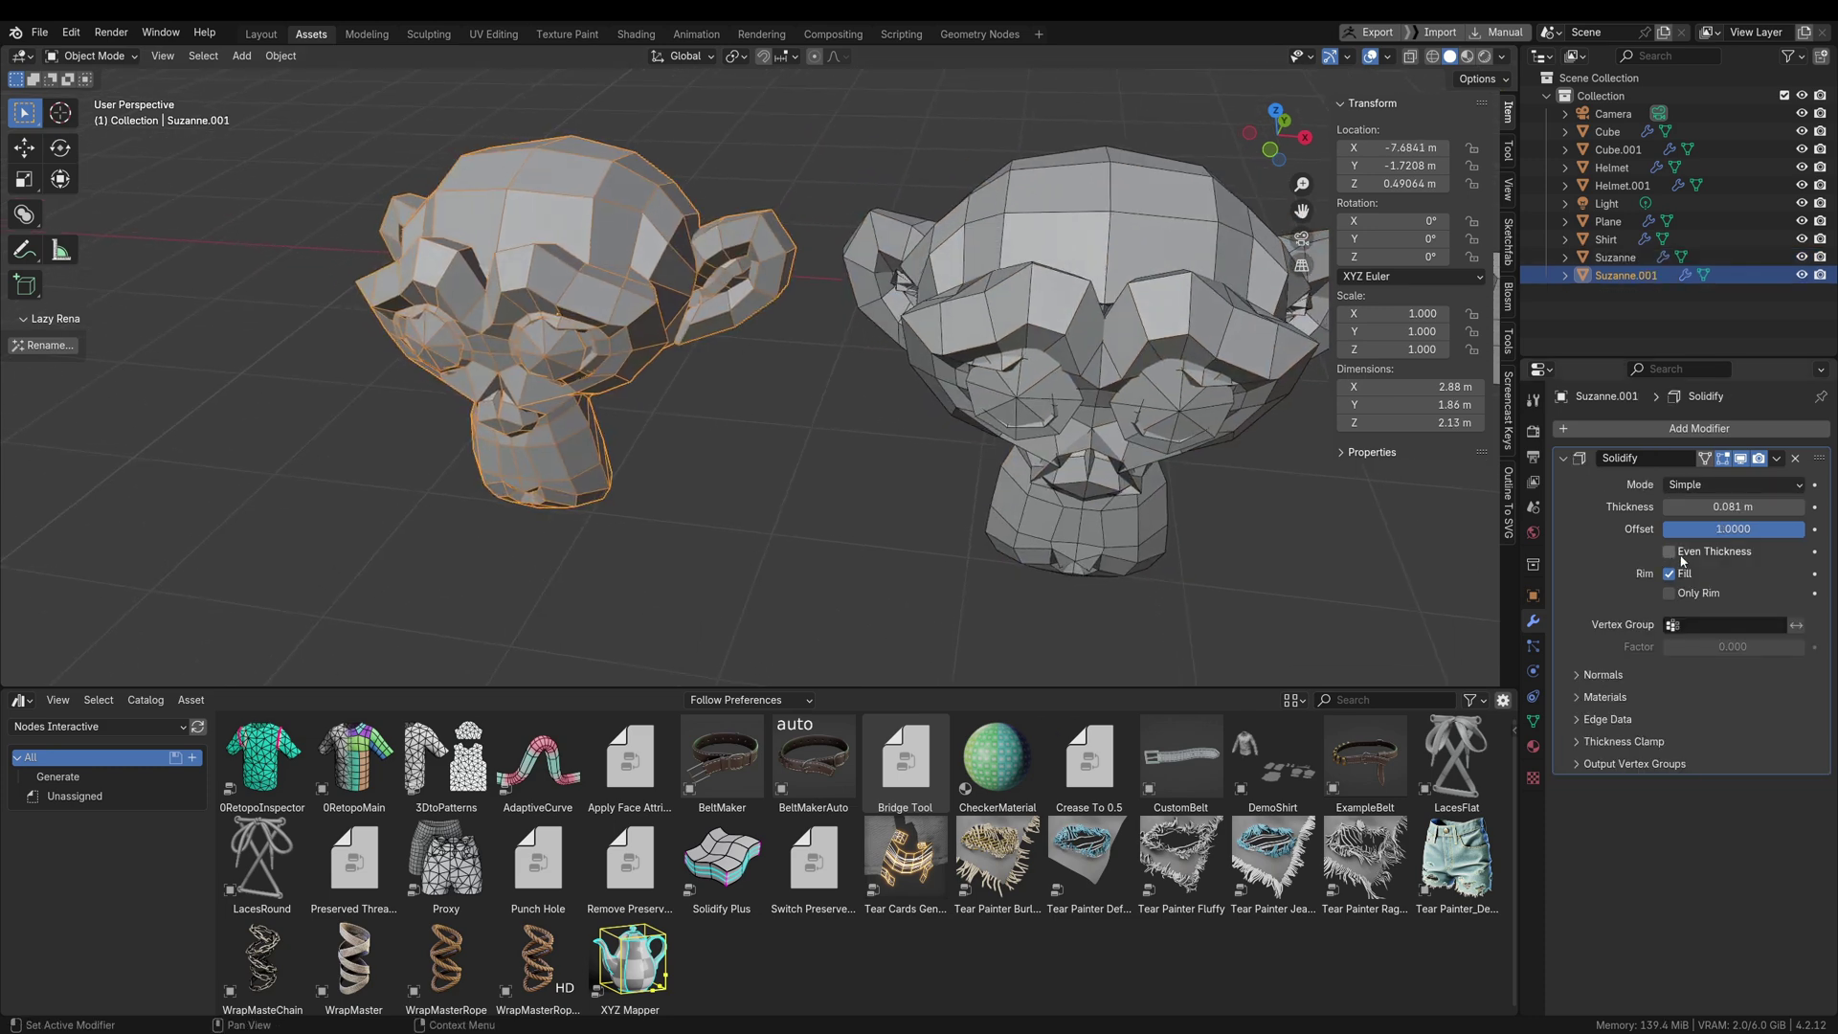
click(1670, 552)
shift+middle_drag(731, 318, 852, 395)
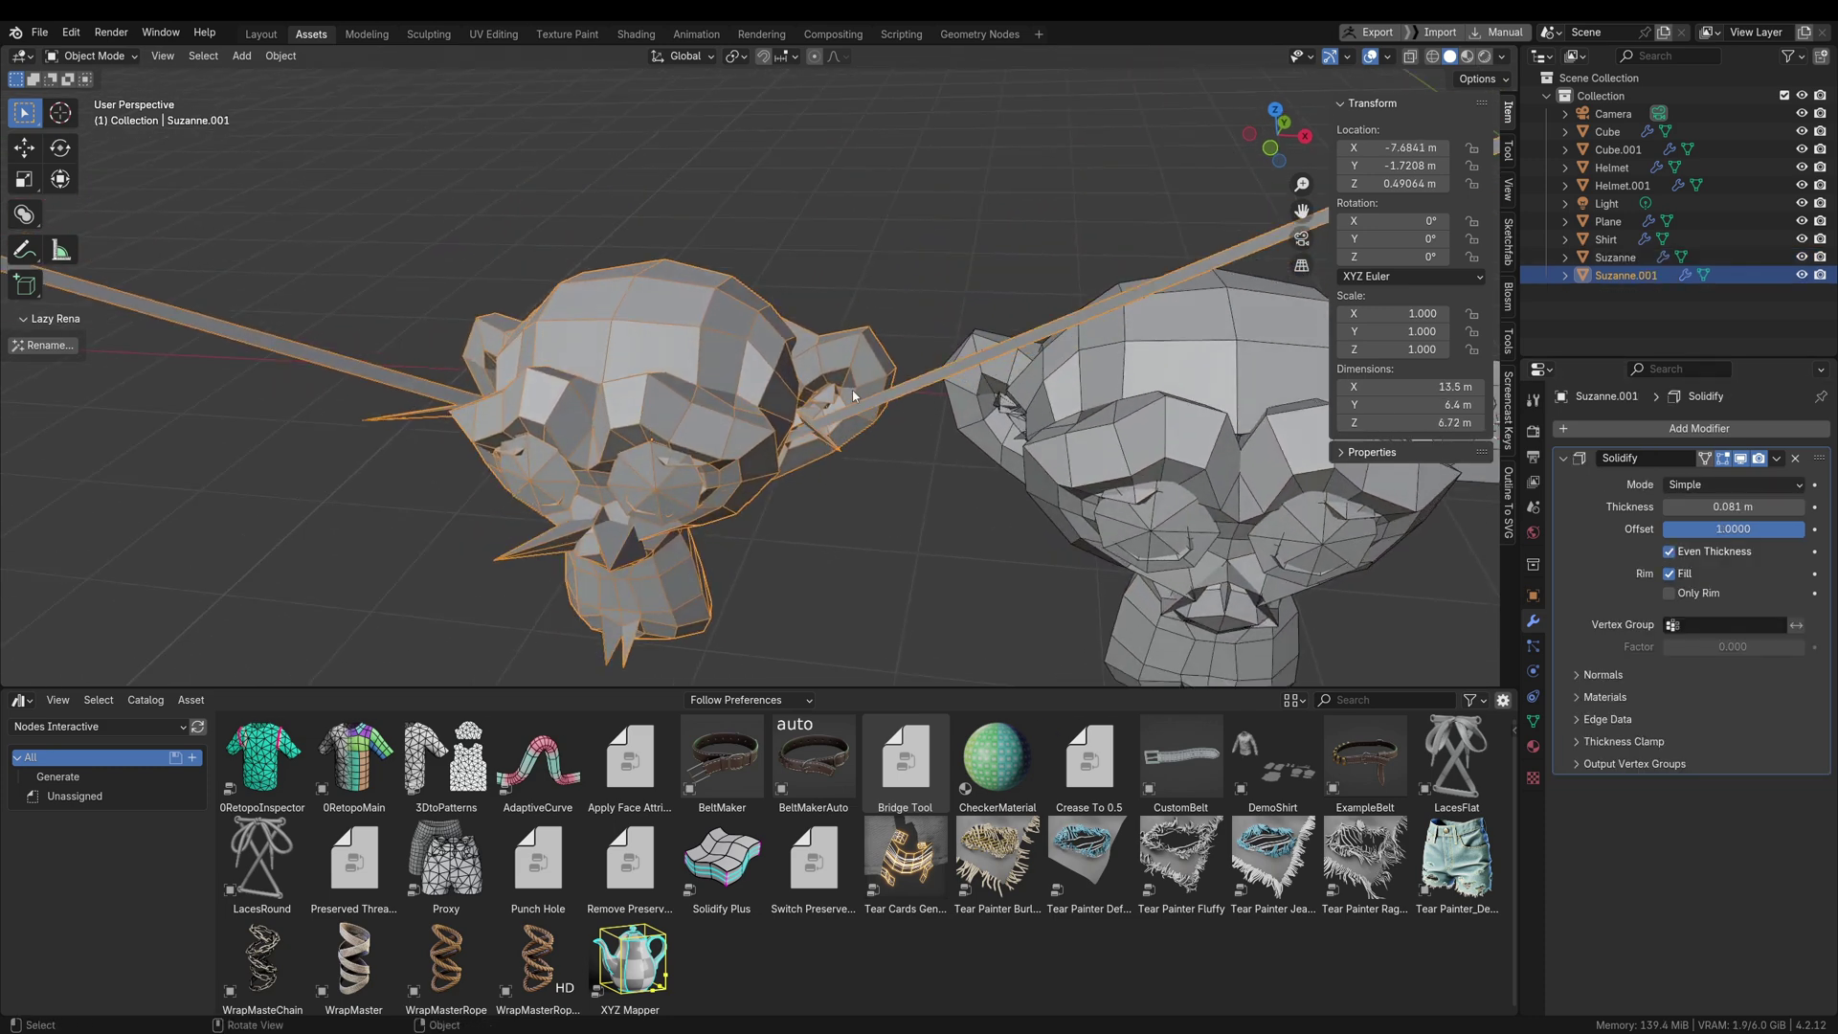
mouse_move(1733, 506)
mouse_down()
mouse_move(1800, 507)
mouse_move(1704, 507)
mouse_up()
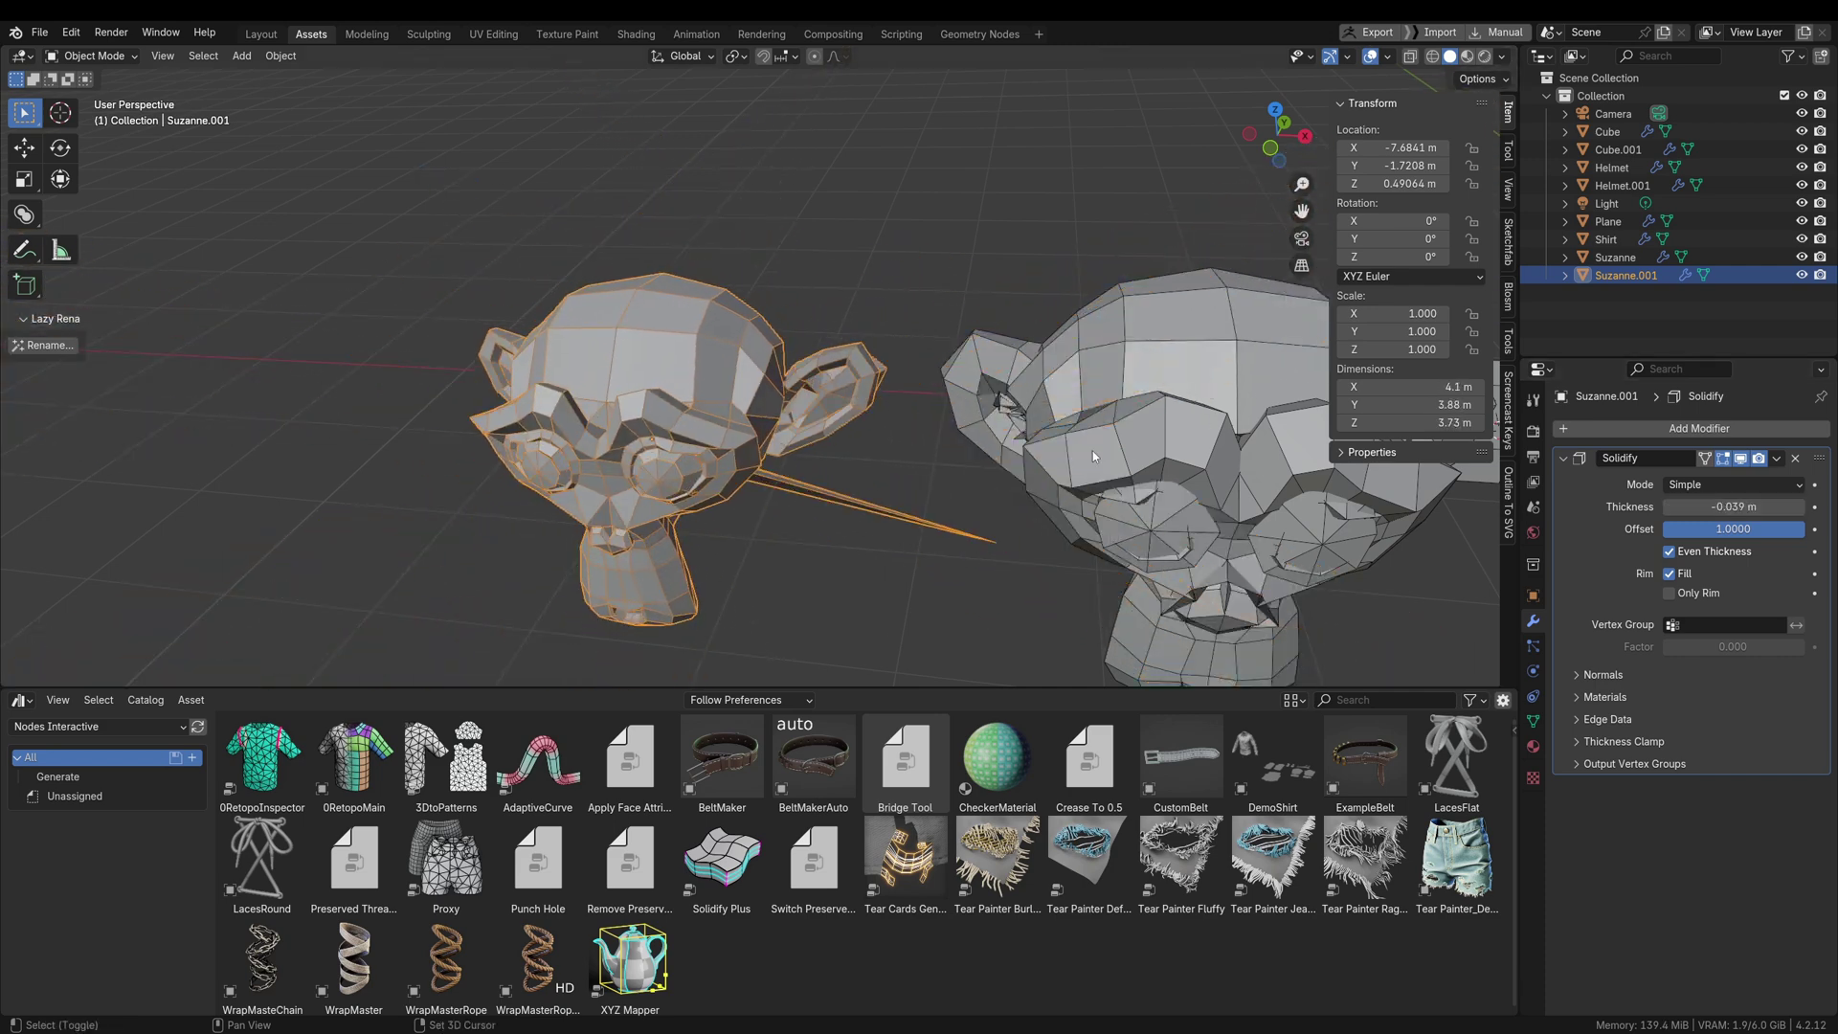
Select the original monkey, vary its Solidify Plus Thickness, and return it to 0.1 m
shift+middle_drag(1094, 455, 777, 365)
click(777, 365)
mouse_move(1714, 506)
mouse_down()
mouse_move(1738, 506)
mouse_move(1714, 507)
mouse_up()
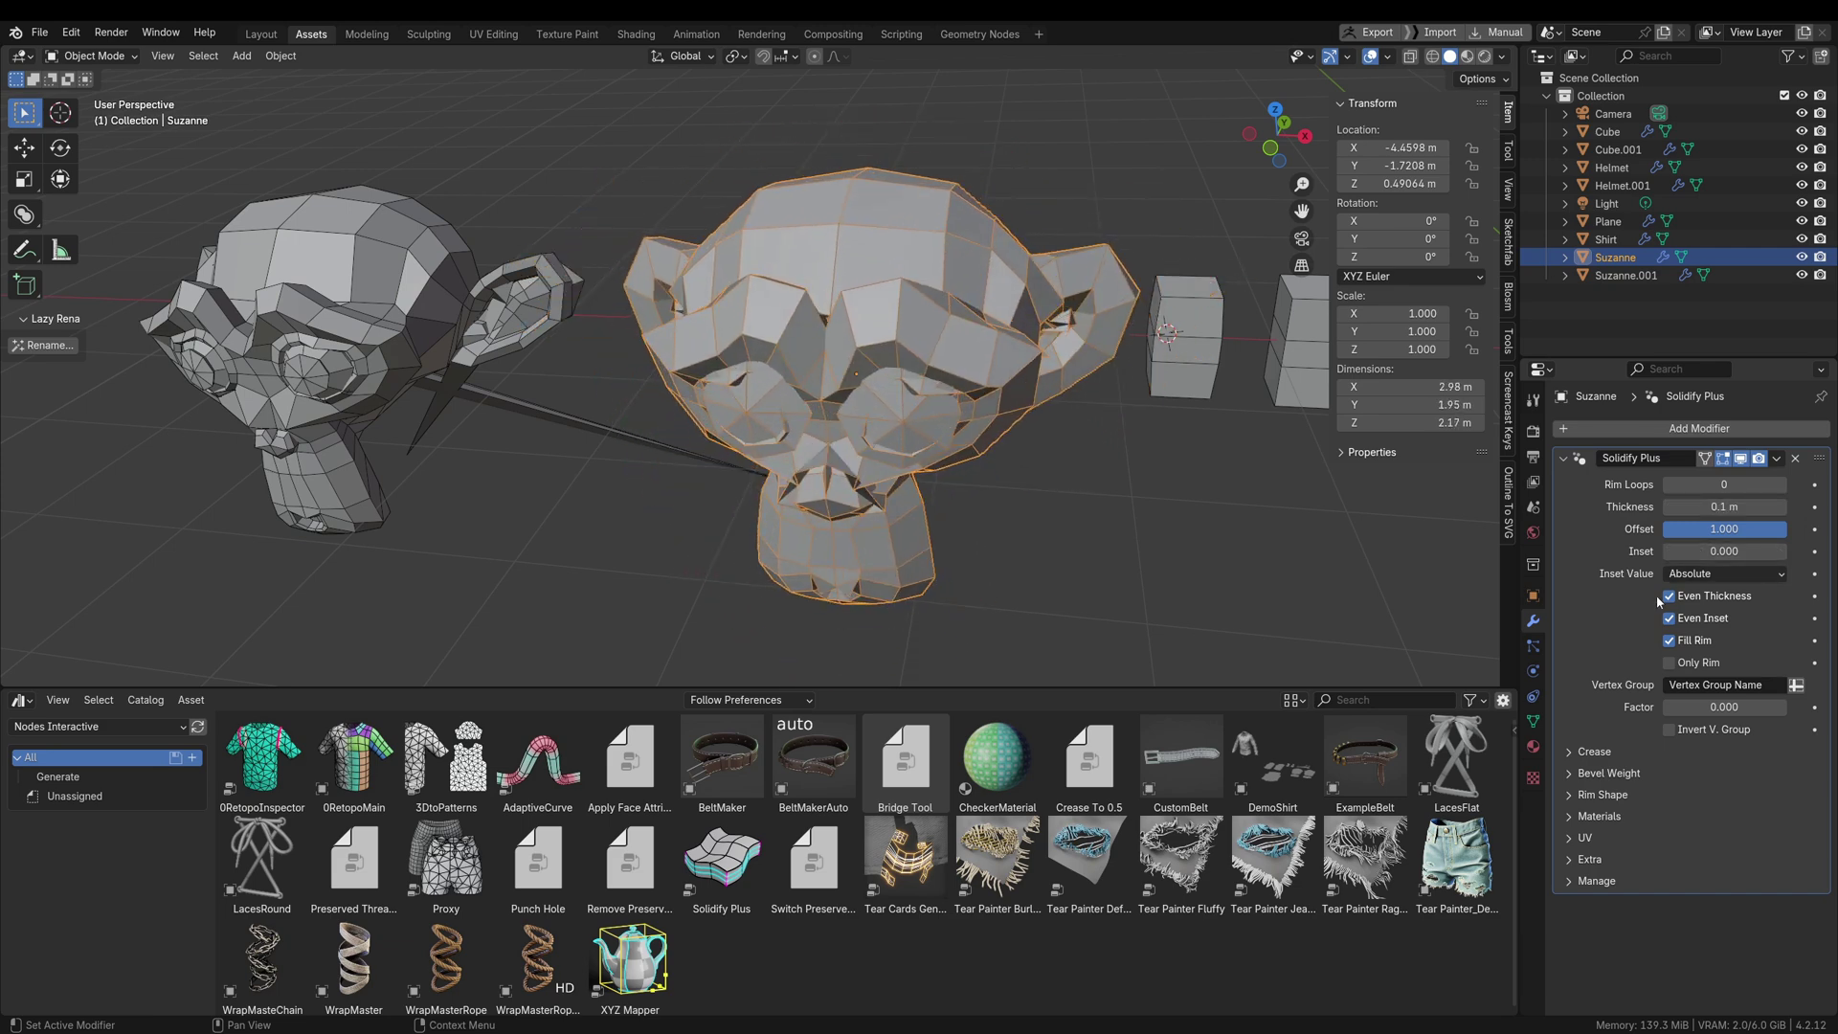
Return to Material Preview shading, frame the two helmets, and clear the selection to compare them
shift+middle_drag(1300, 439, 229, 469)
key(z)
click(746, 517)
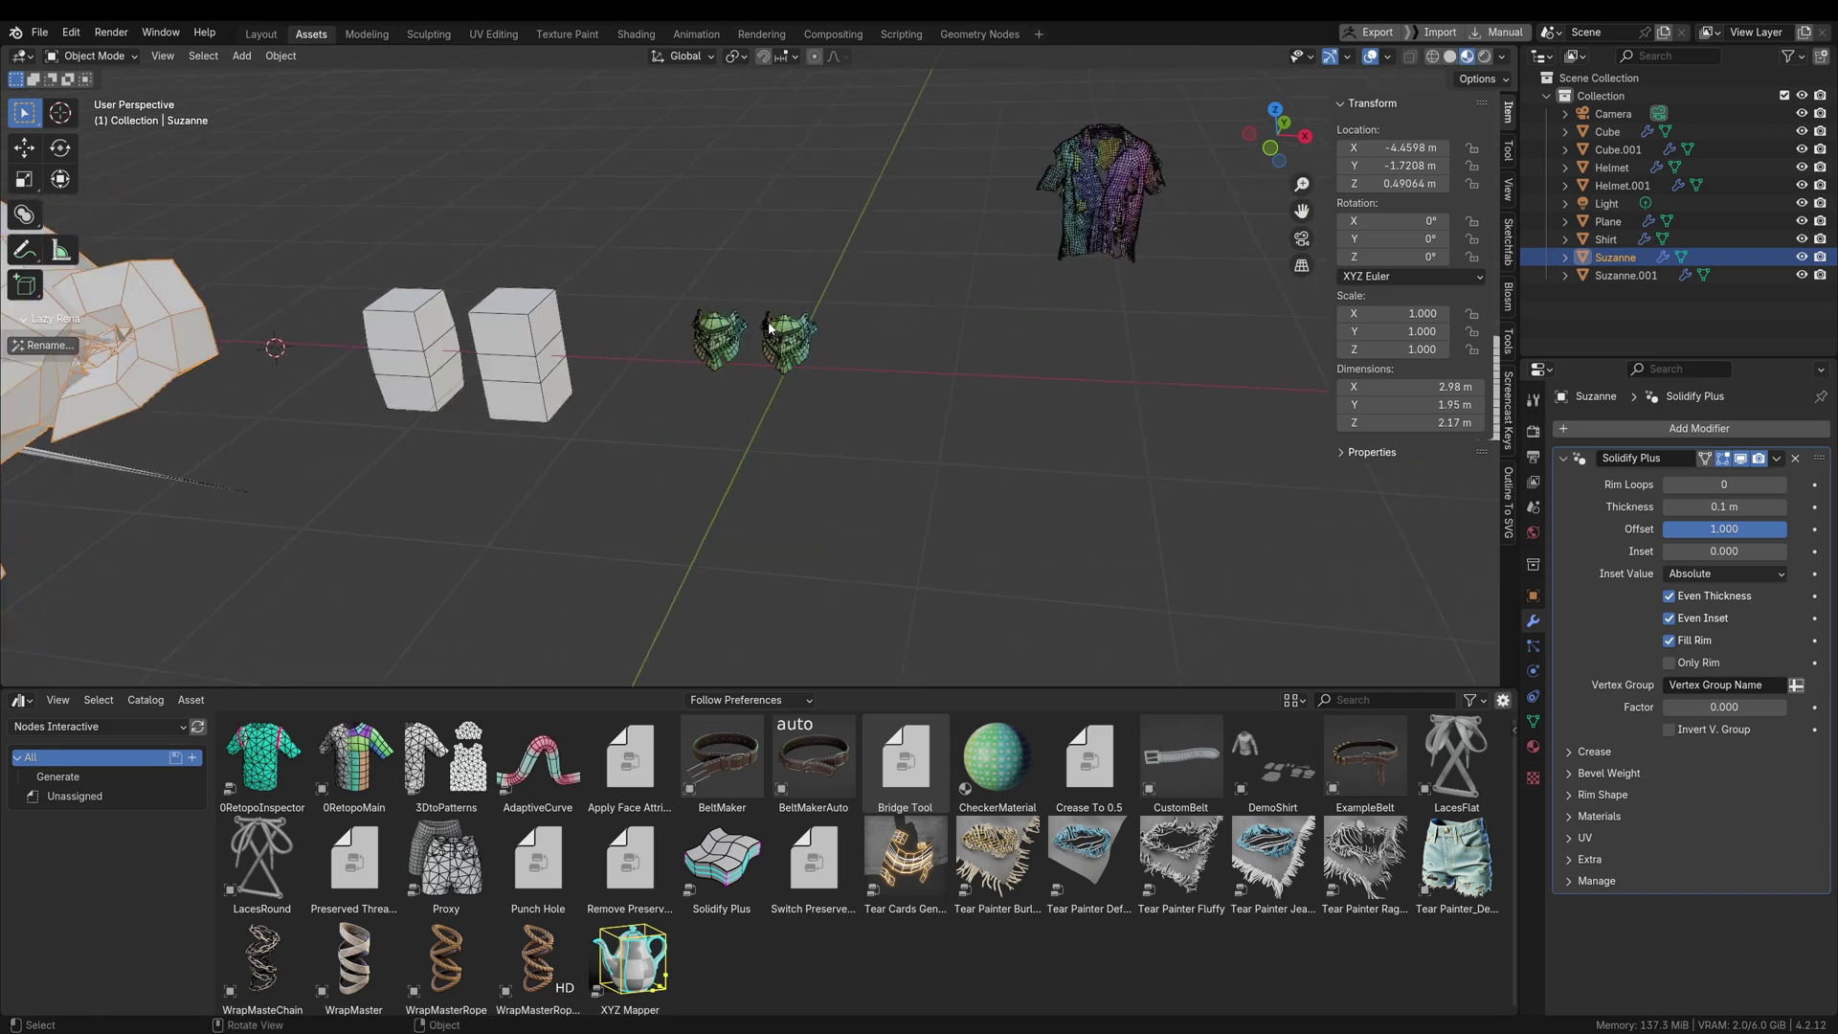
click(769, 328)
key(KP_Decimal)
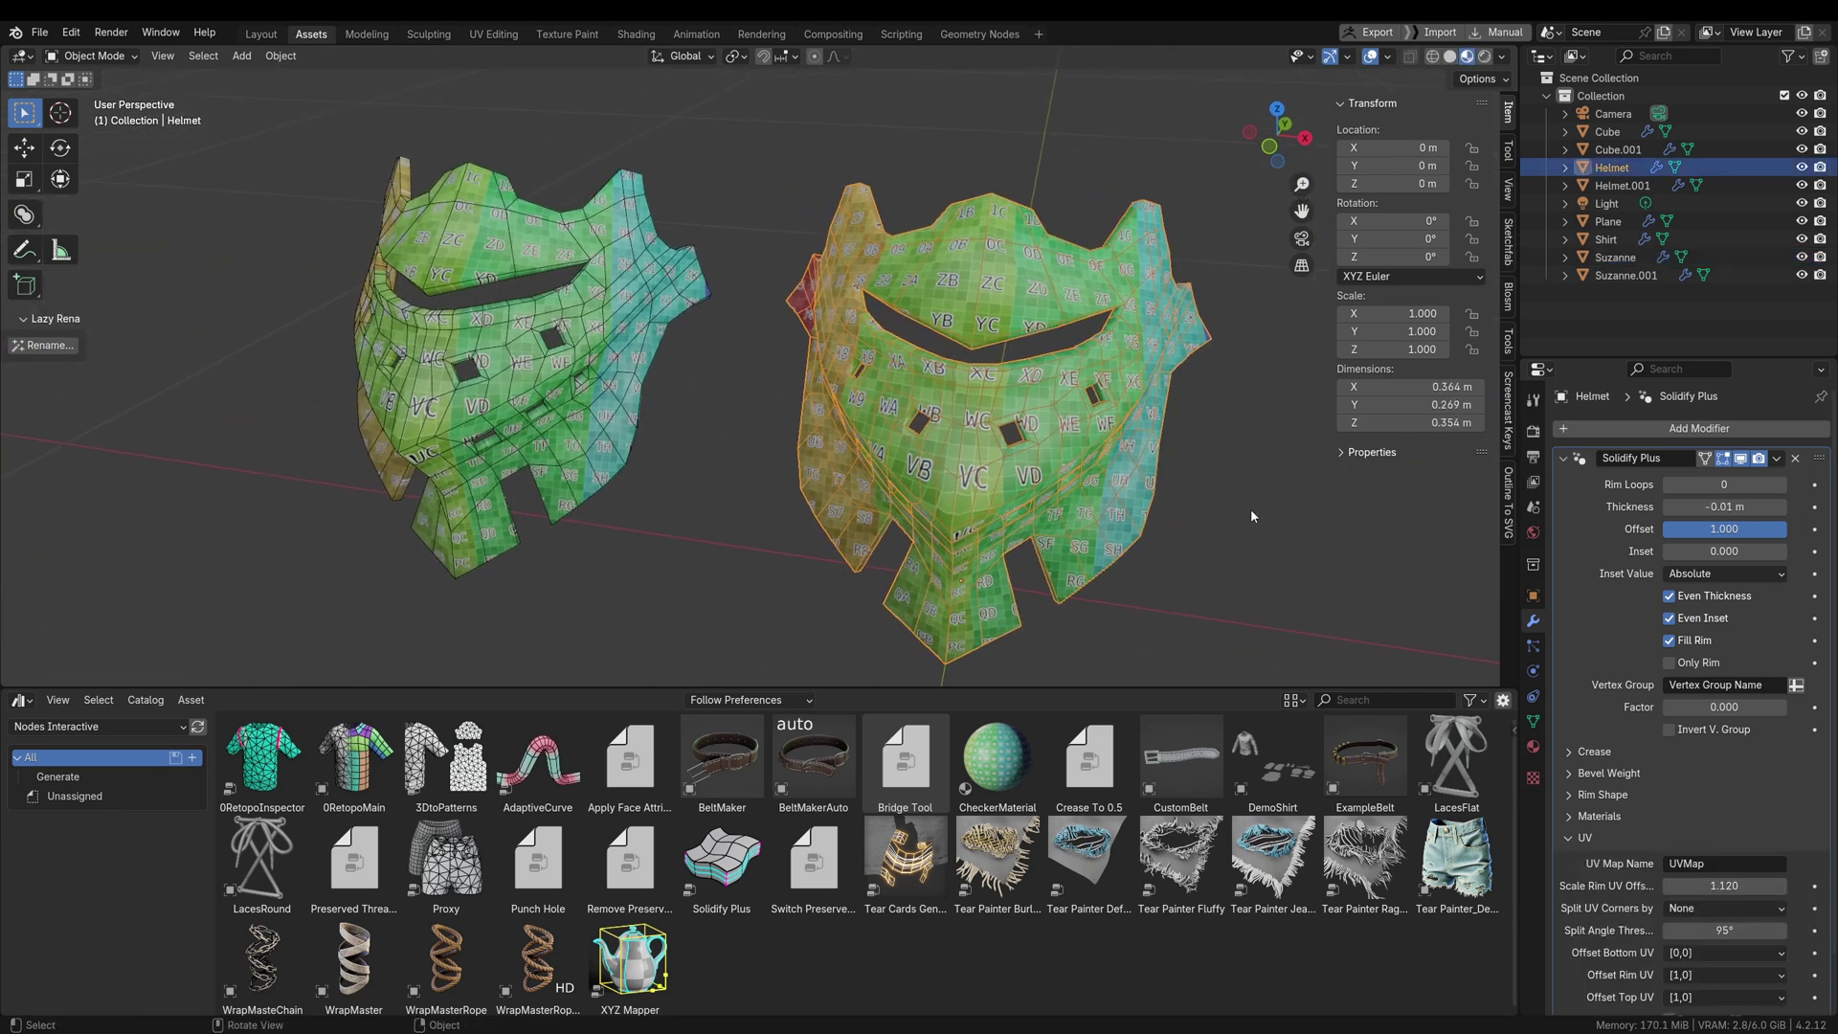
click(1199, 480)
middle_drag(1199, 480, 1353, 494)
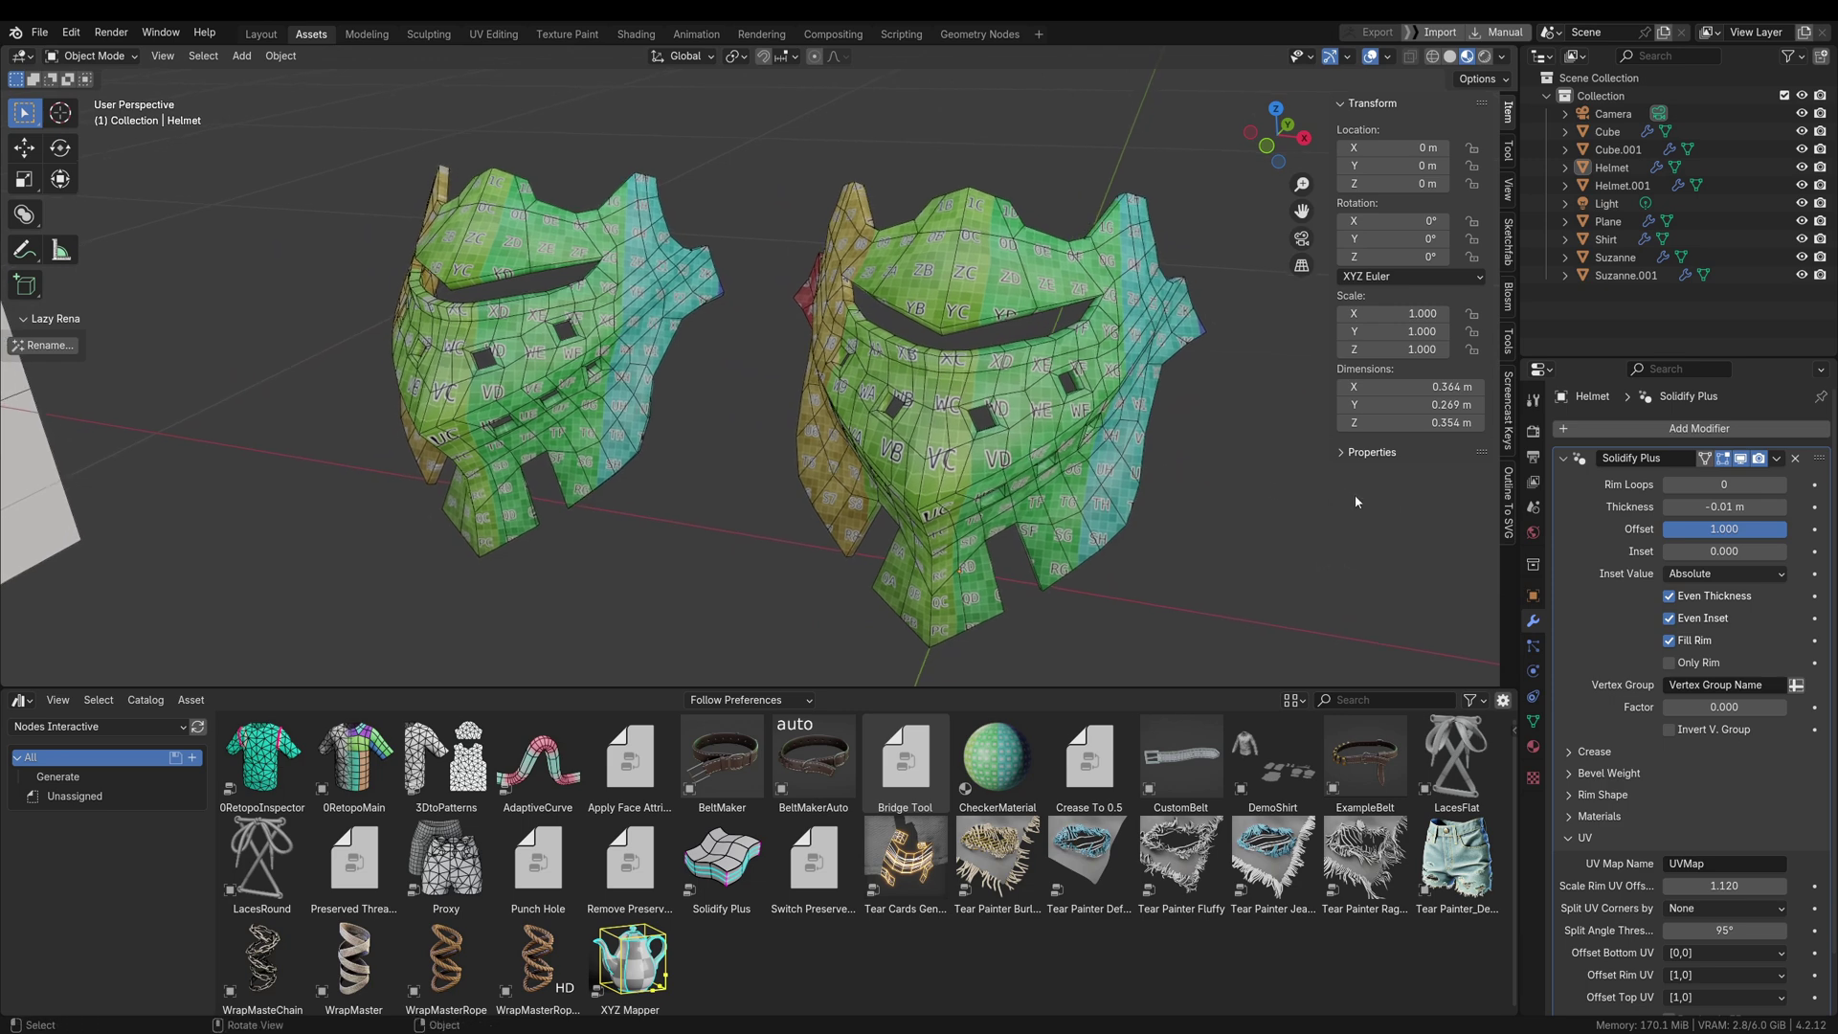